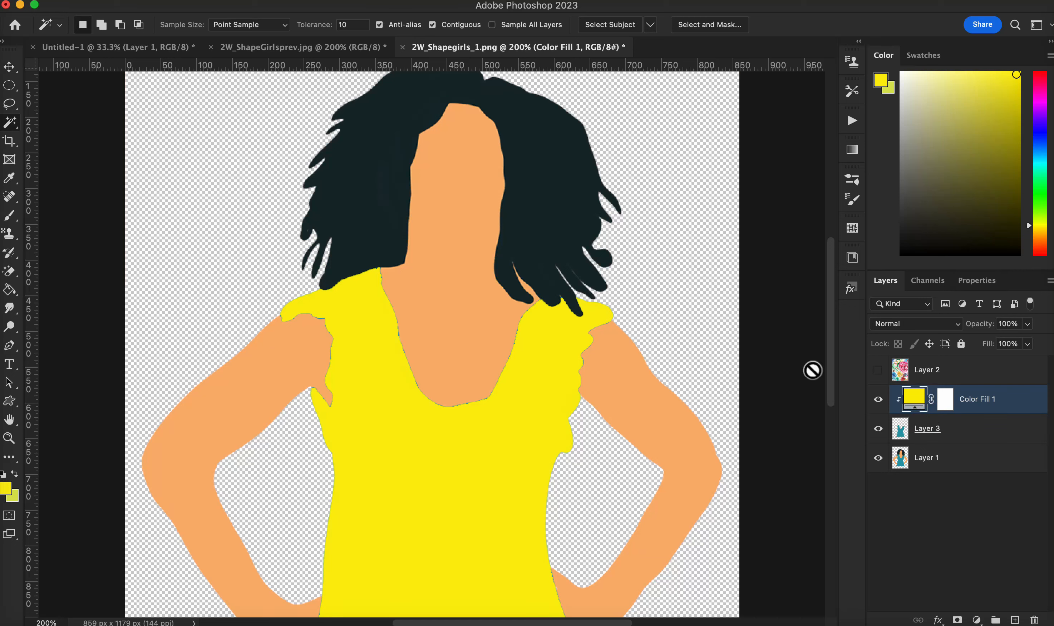
# Move the floral Layer 2 between Color Fill 1 and the shirt layer as a clipped layer, hide the yellow fill and show the floral pattern.
pyautogui.press('super+minus')
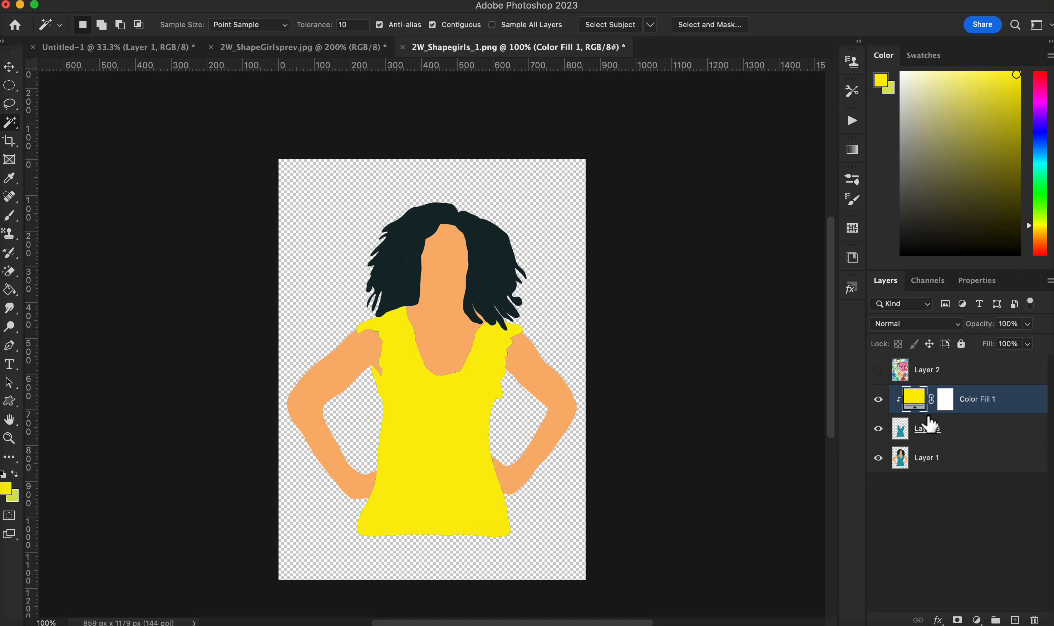
pyautogui.moveTo(930, 426); pyautogui.dragTo(22, 125)
pyautogui.click(955, 457)
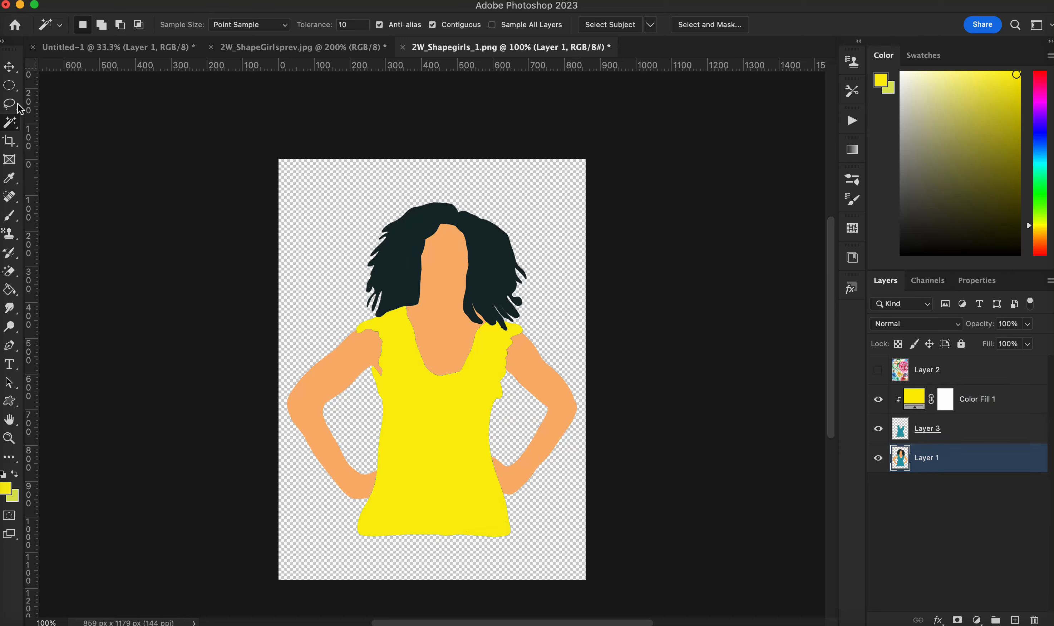
pyautogui.click(502, 268)
pyautogui.moveTo(899, 370); pyautogui.dragTo(886, 404)
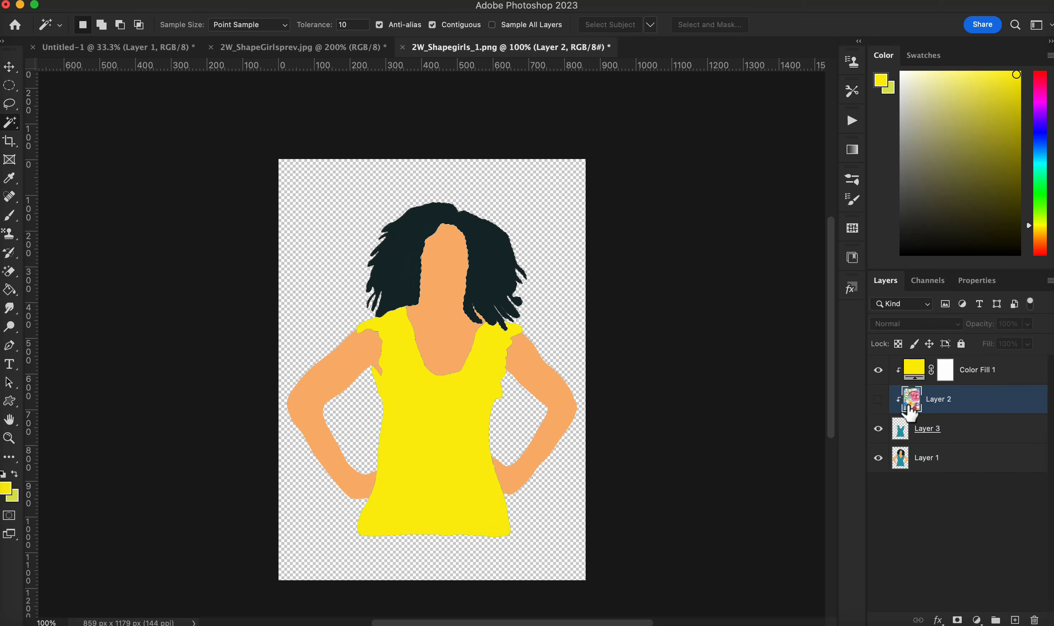
pyautogui.click(878, 370)
pyautogui.click(877, 398)
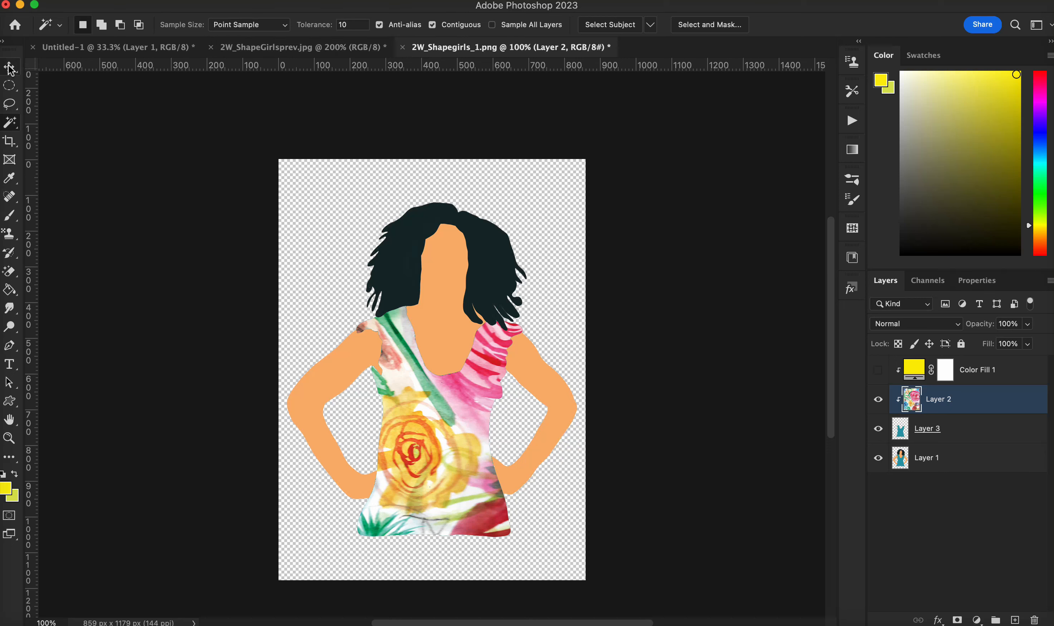
# Open 2W_Bloom_paper3.jpg and bring the watercolor paper into the Untitled-1 document as the uppermost layer.
pyautogui.click(111, 52)
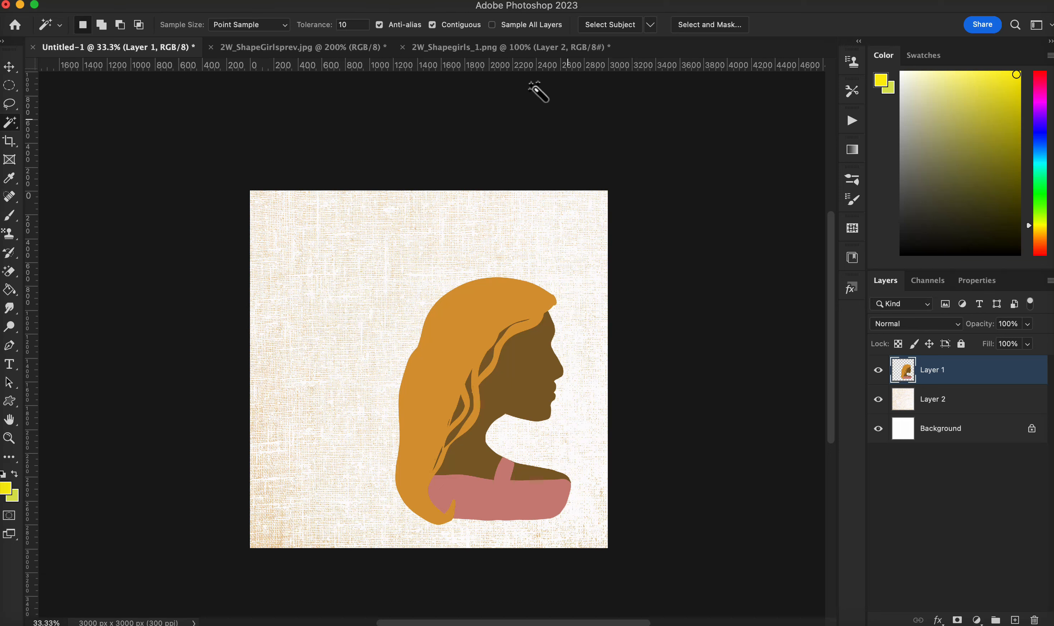
pyautogui.click(315, 52)
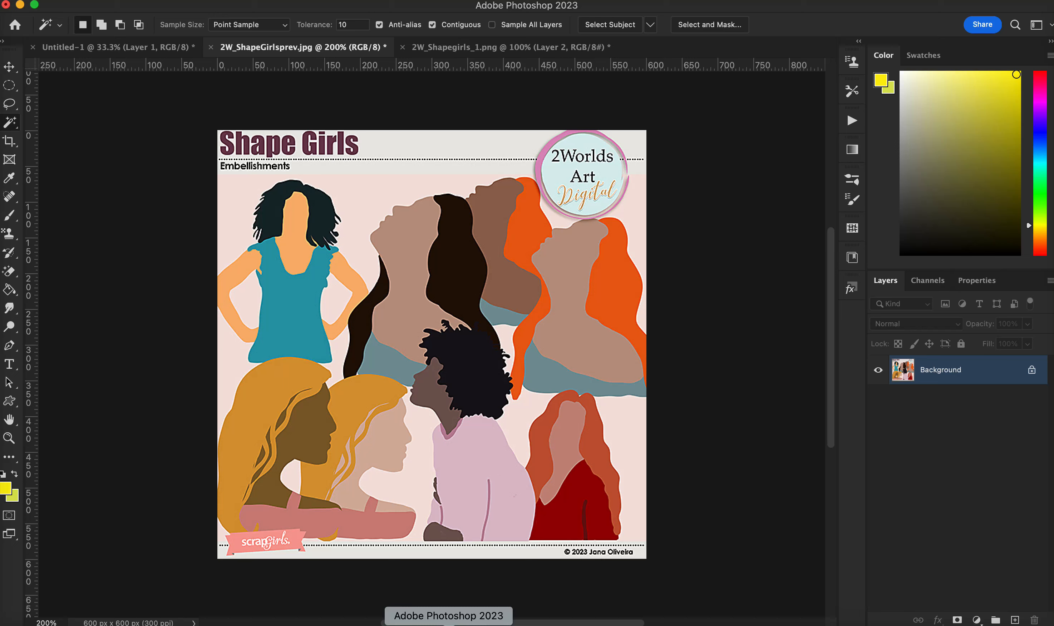
pyautogui.click(476, 623)
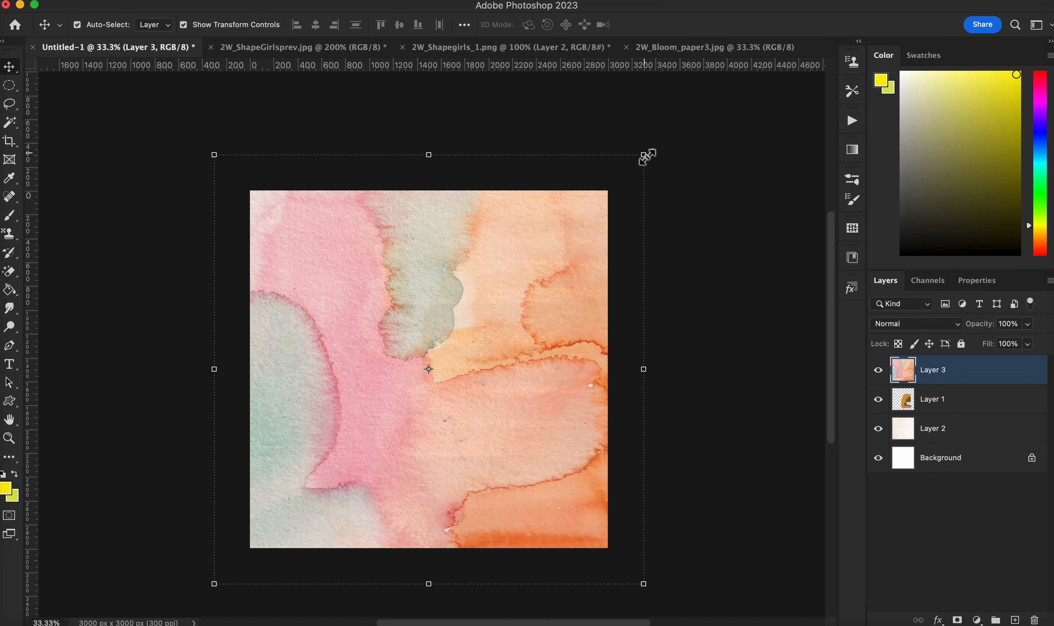
# Scale the watercolor paper down to about 85% width and 87% height so it roughly fits the canvas.
pyautogui.moveTo(643, 155); pyautogui.dragTo(547, 218)
pyautogui.moveTo(578, 530); pyautogui.dragTo(614, 564)
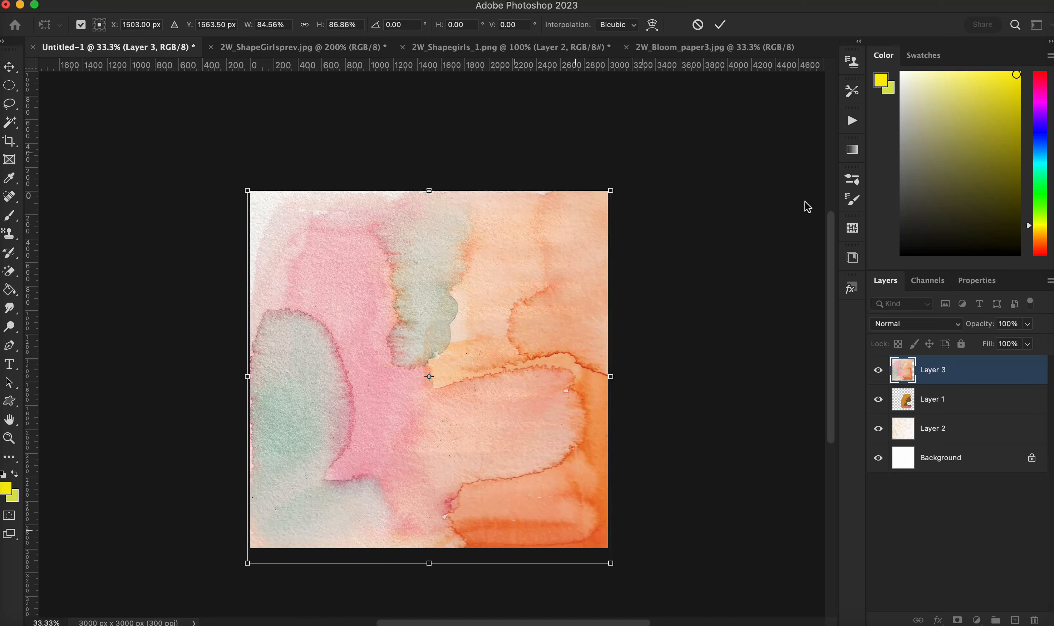
pyautogui.click(720, 27)
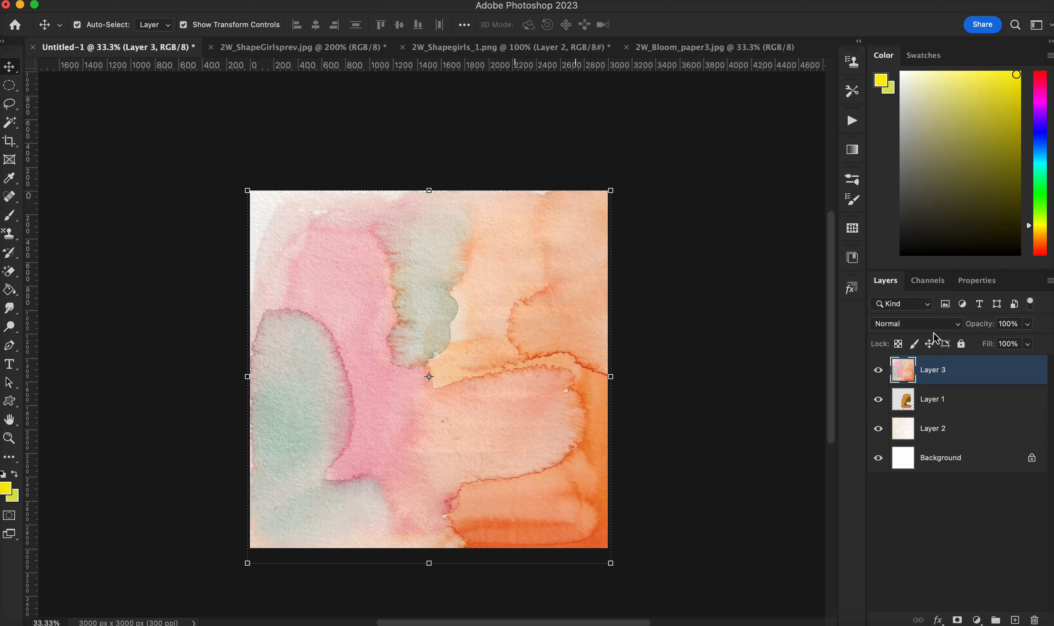
# Duplicate the watercolor paper layer and hide both the original and the copy.
pyautogui.press('super+j')
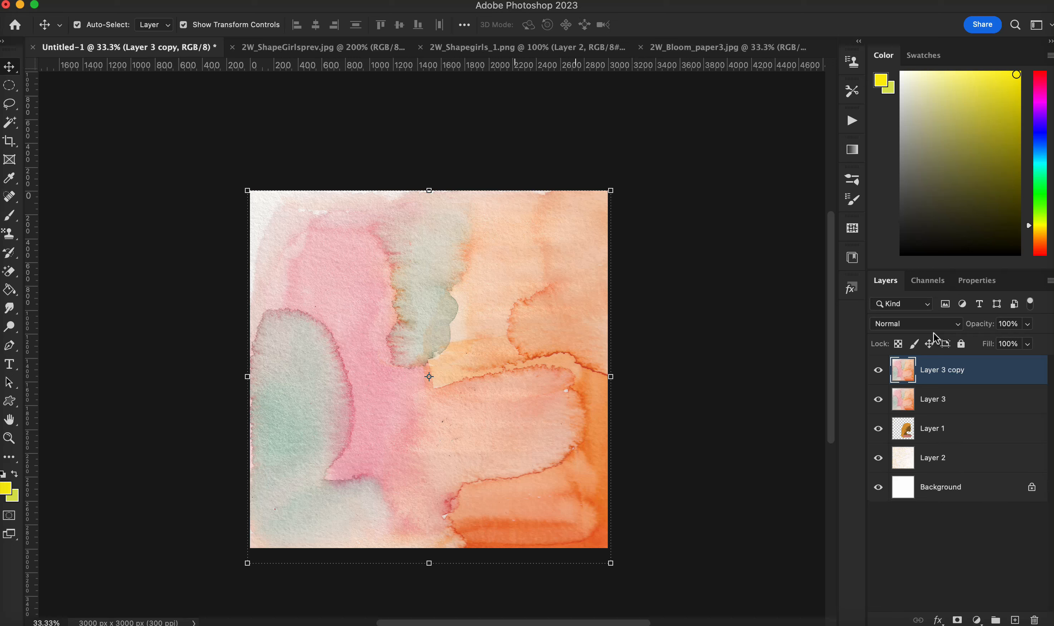
pyautogui.click(877, 370)
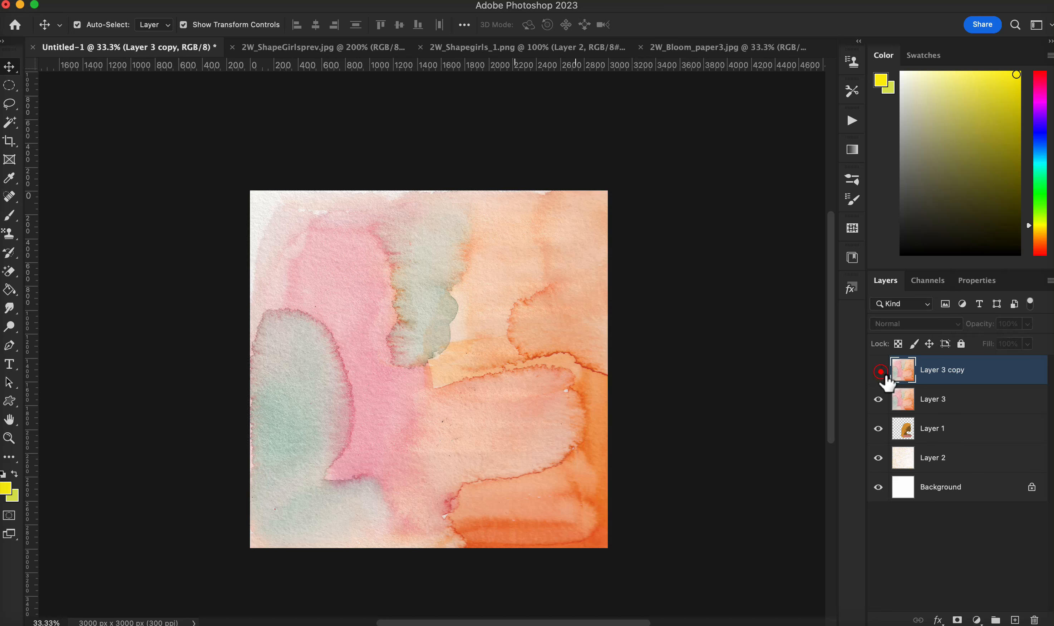
pyautogui.click(884, 430)
pyautogui.click(877, 399)
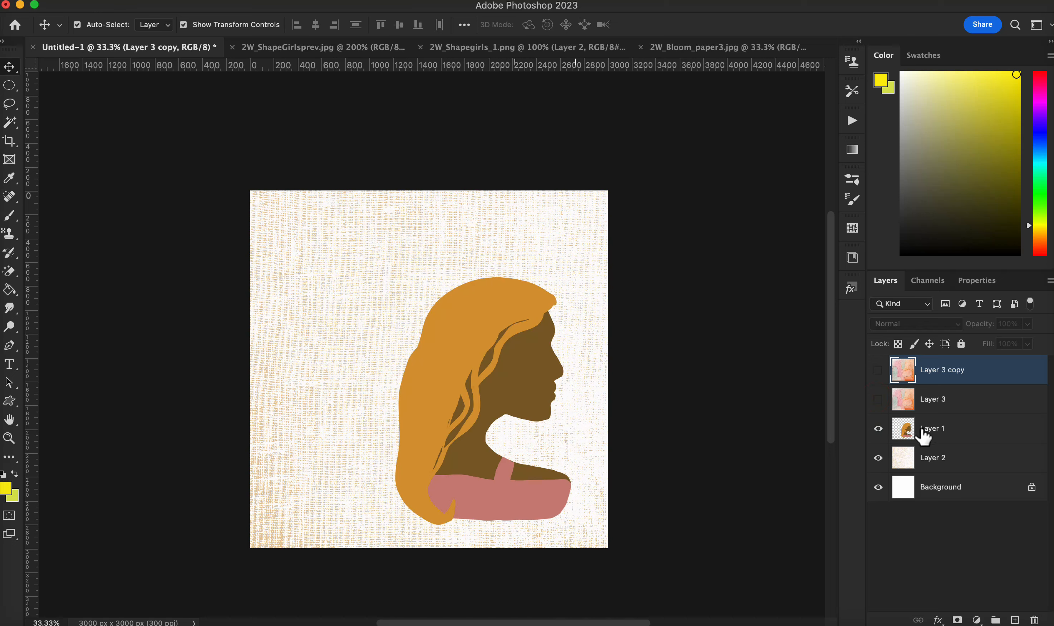
# Select the woman's orange hair on Layer 1 with the Magic Wand and copy it to its own layer.
pyautogui.click(7, 124)
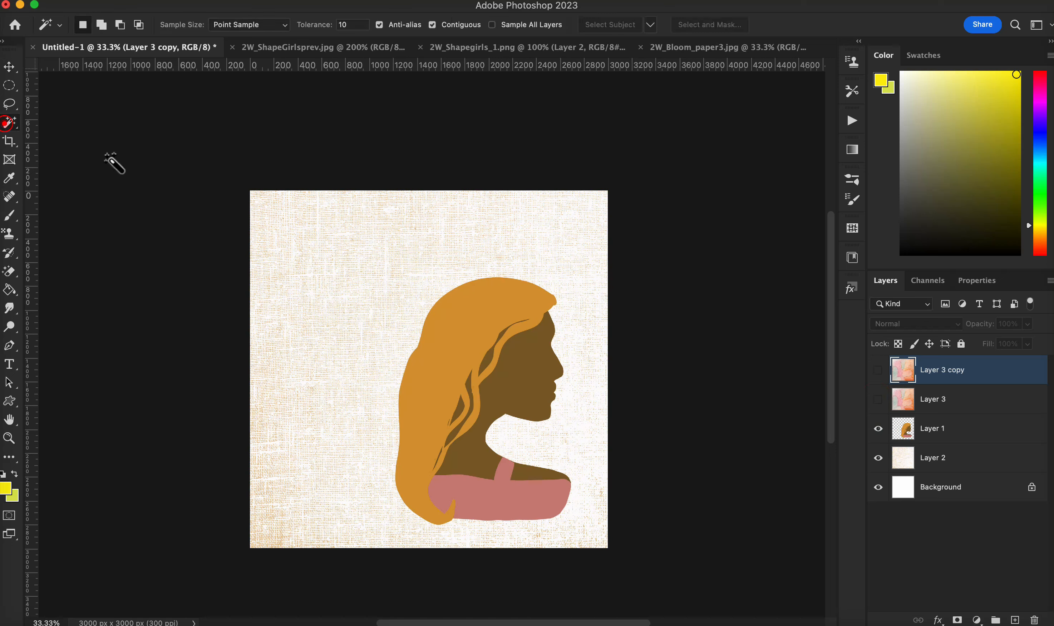
pyautogui.click(474, 320)
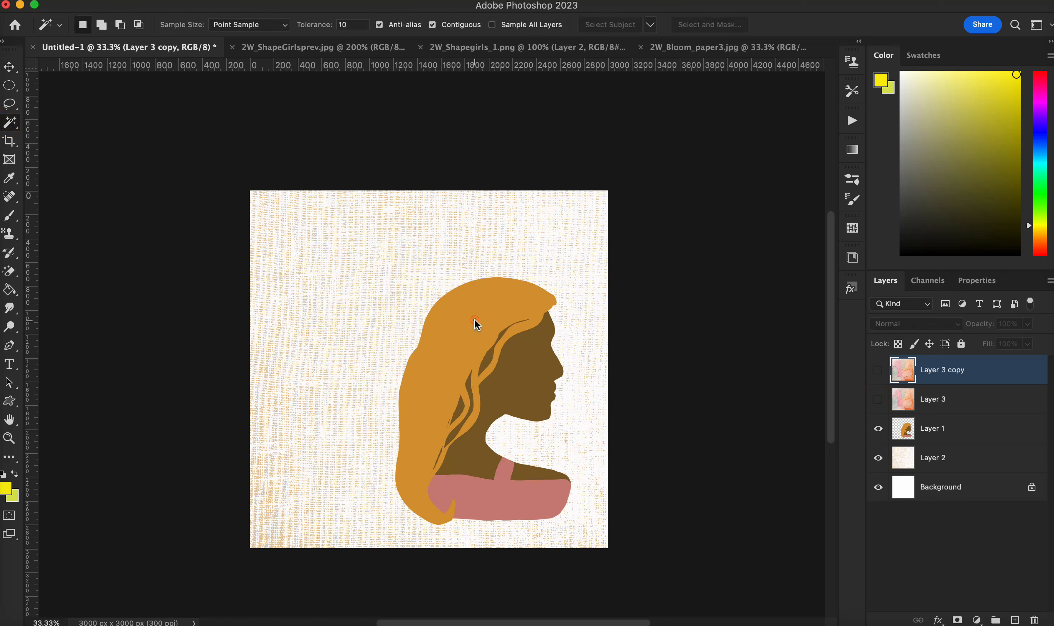
pyautogui.click(477, 285)
pyautogui.press('super+plus')
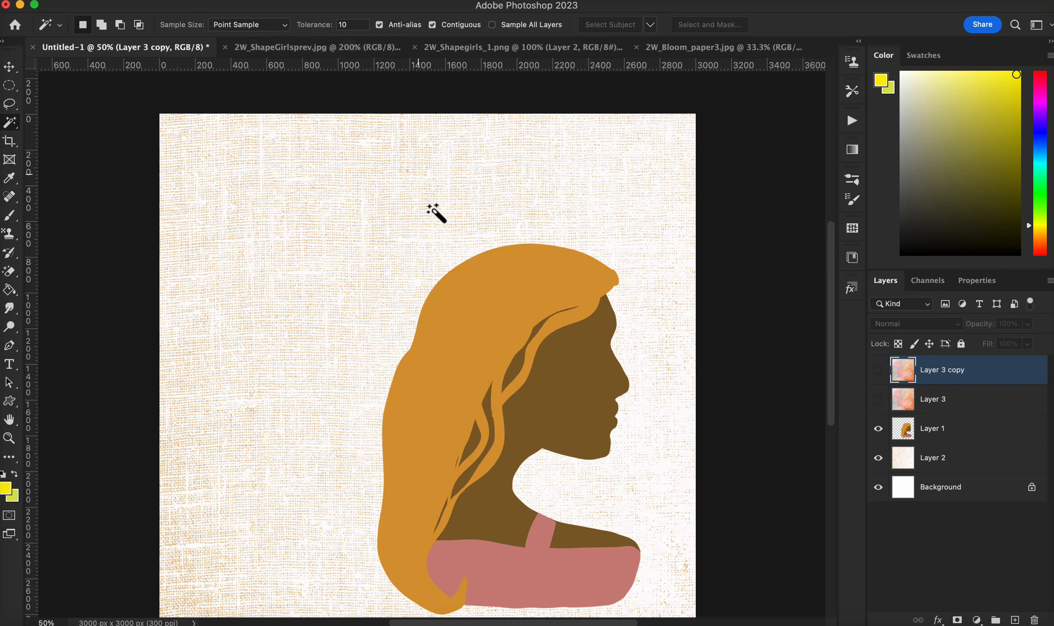
pyautogui.click(462, 288)
pyautogui.click(931, 434)
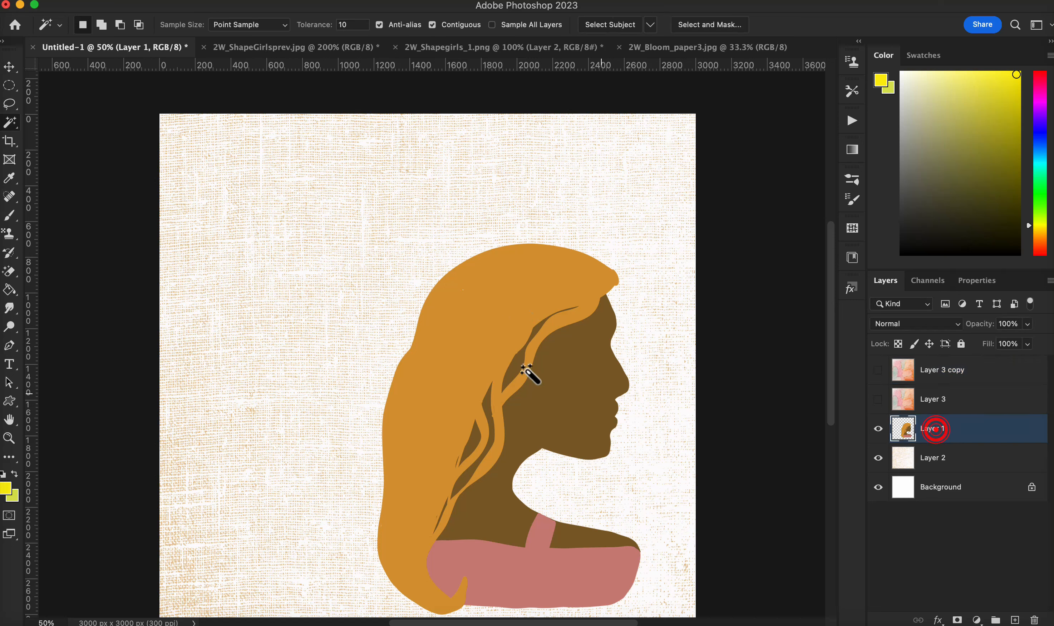
pyautogui.click(470, 329)
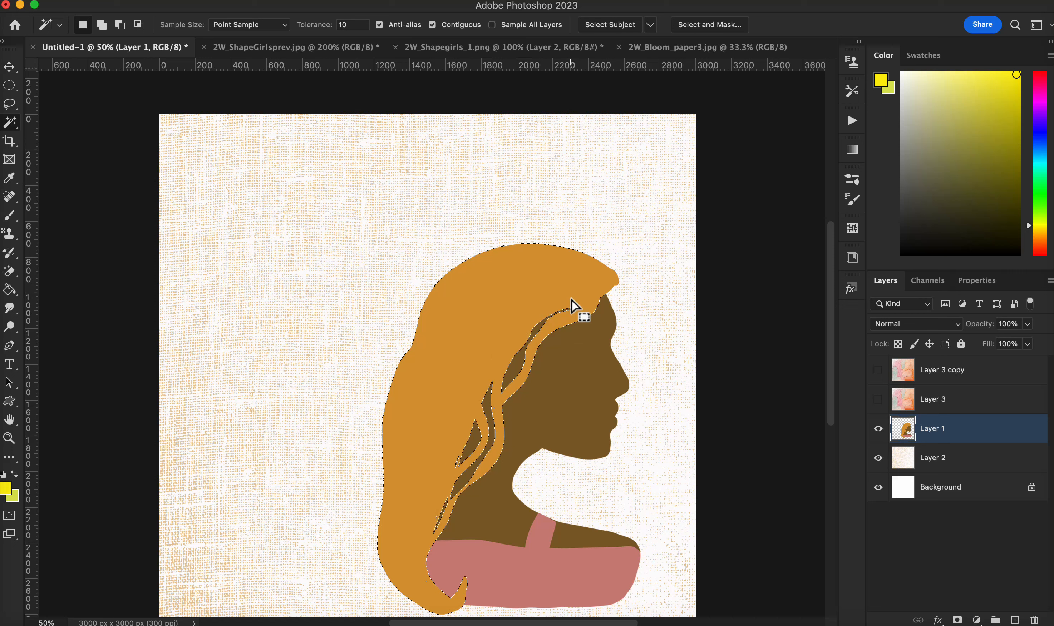
pyautogui.press('super+j')
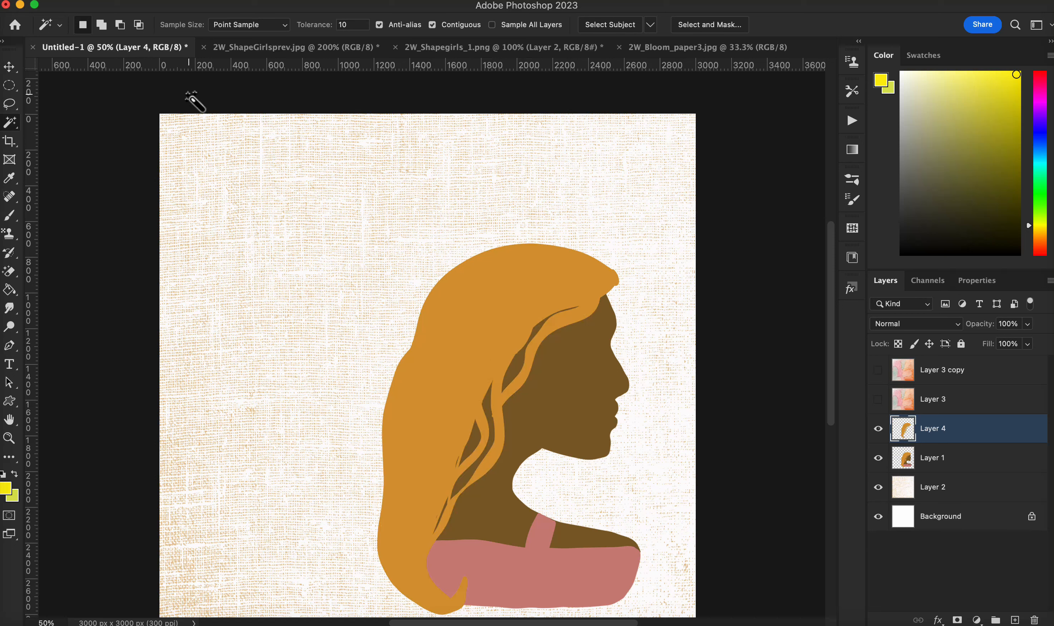
# Check the isolated hair without Layer 1, then show the Layer 3 watercolor paper and clip it to the hair layer.
pyautogui.click(878, 458)
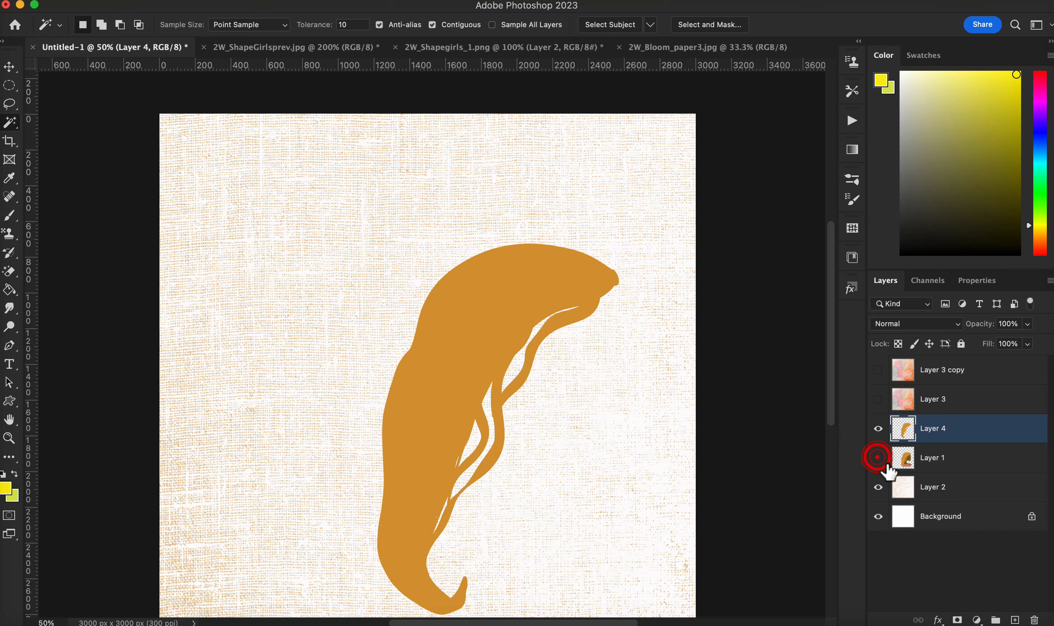
pyautogui.click(878, 458)
pyautogui.click(878, 399)
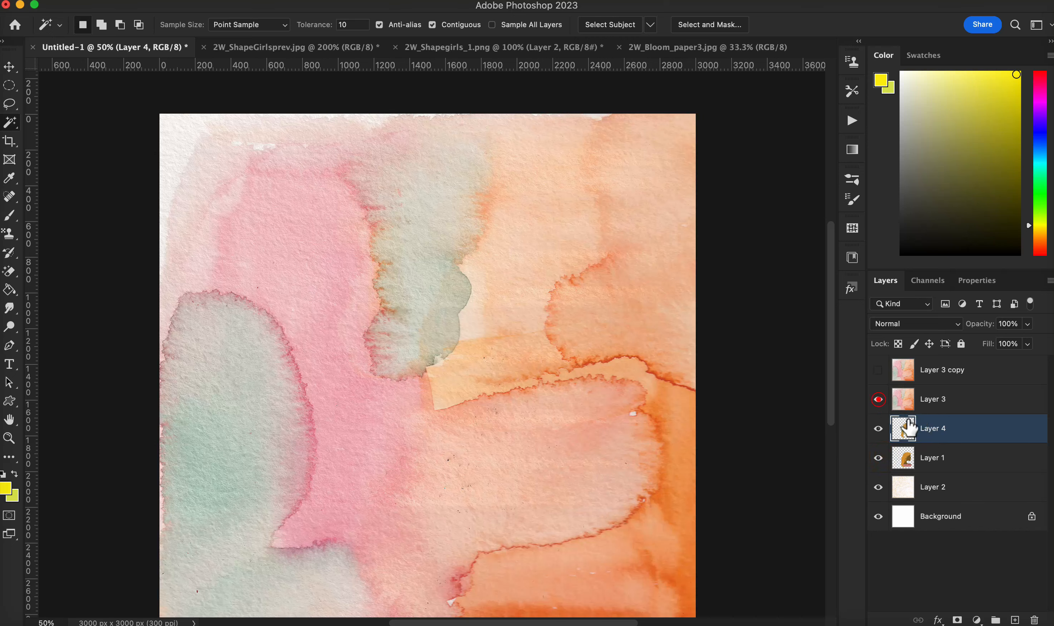
pyautogui.keyDown('alt'); pyautogui.click(905, 413); pyautogui.keyUp('alt')
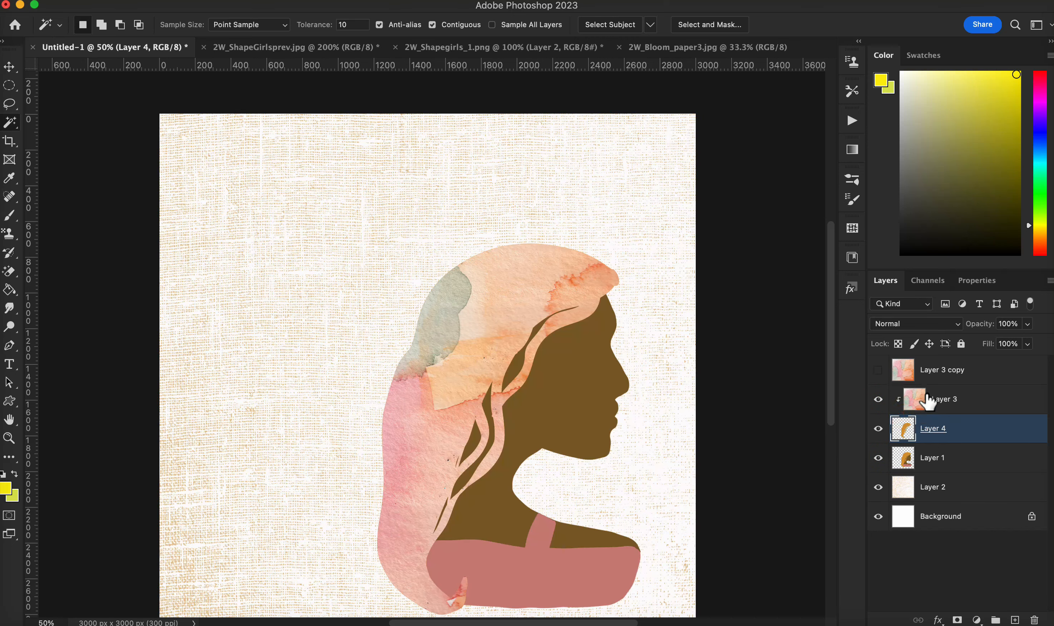
# Apply a Hue/Saturation adjustment to the clipped watercolor layer with hue -15 and saturation +54.
pyautogui.click(938, 398)
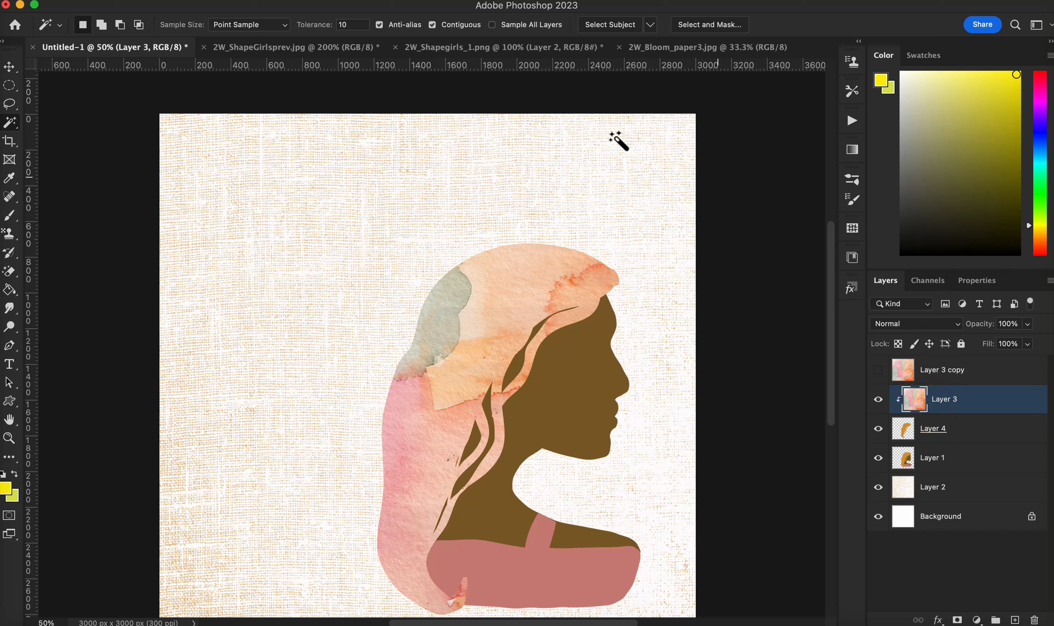
pyautogui.click(165, 1)
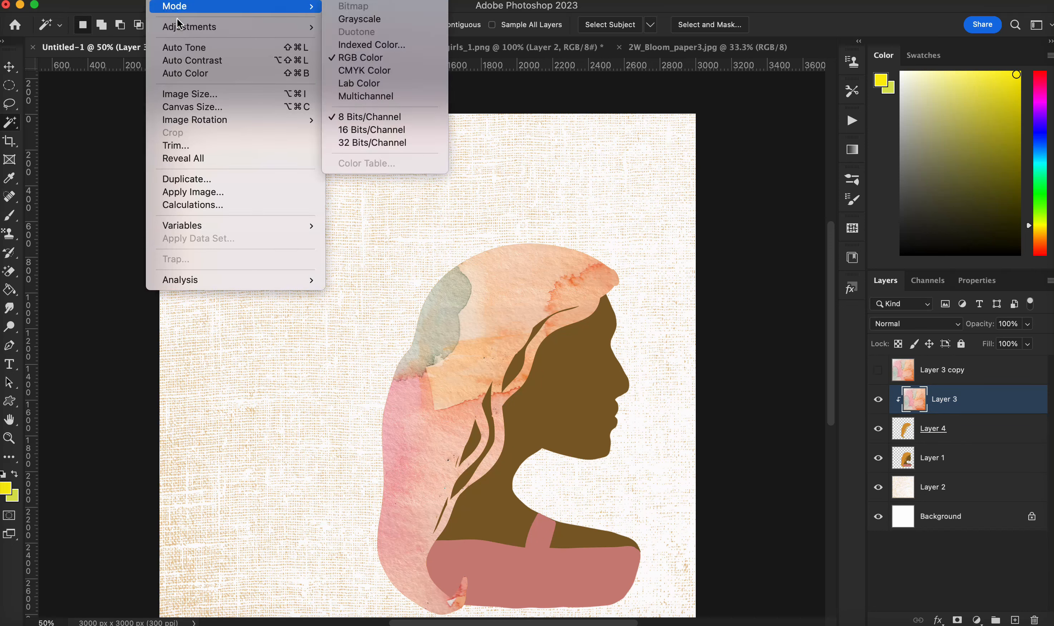
pyautogui.moveTo(192, 28)
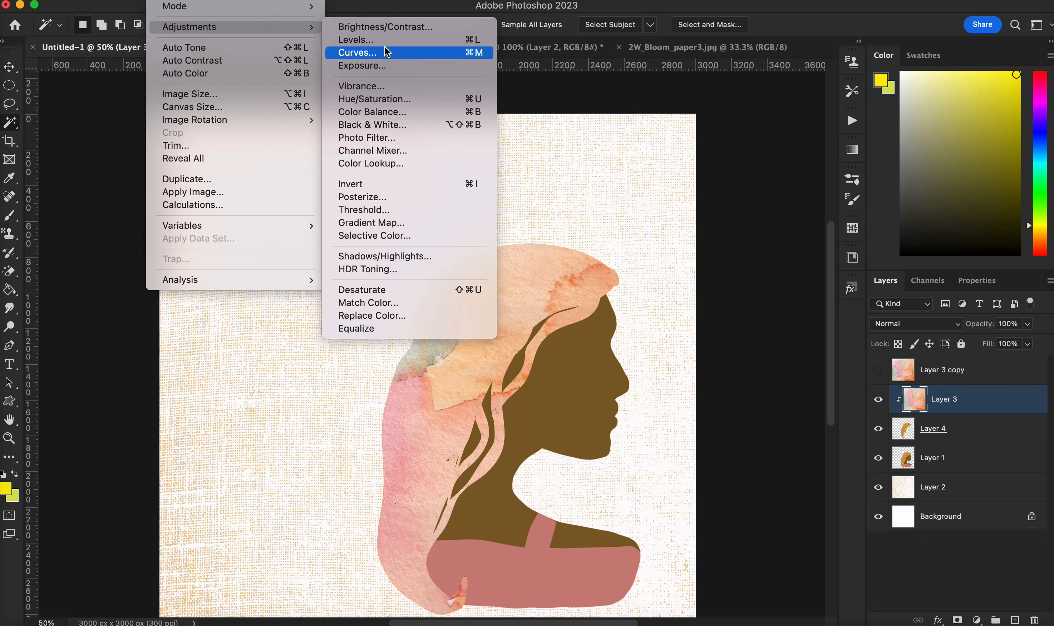
pyautogui.click(388, 99)
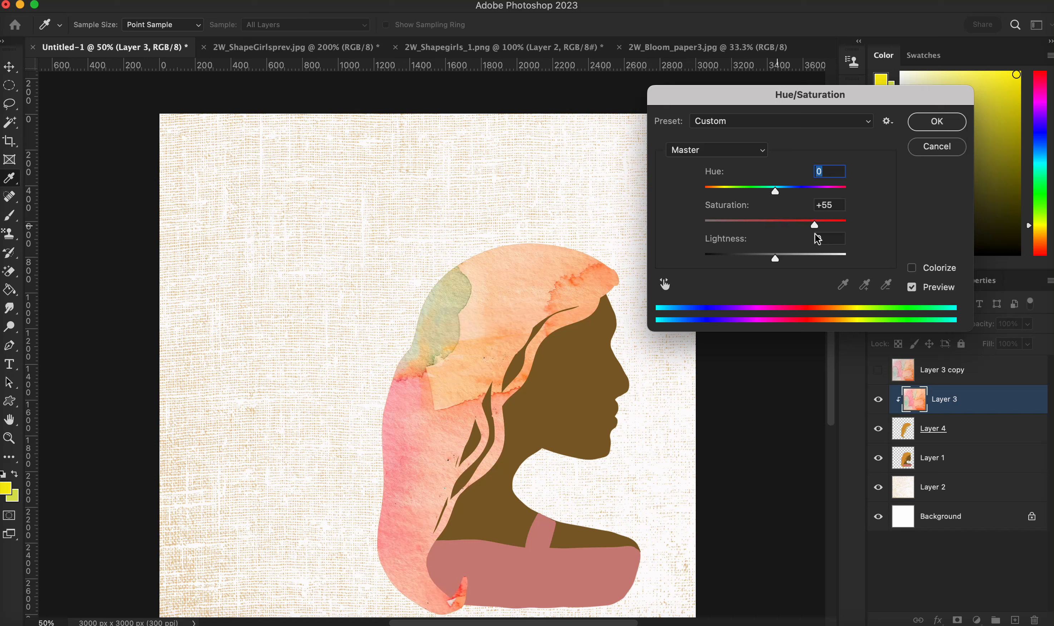
pyautogui.press('Tab')
pyautogui.press('Down')
pyautogui.moveTo(776, 193); pyautogui.dragTo(763, 198)
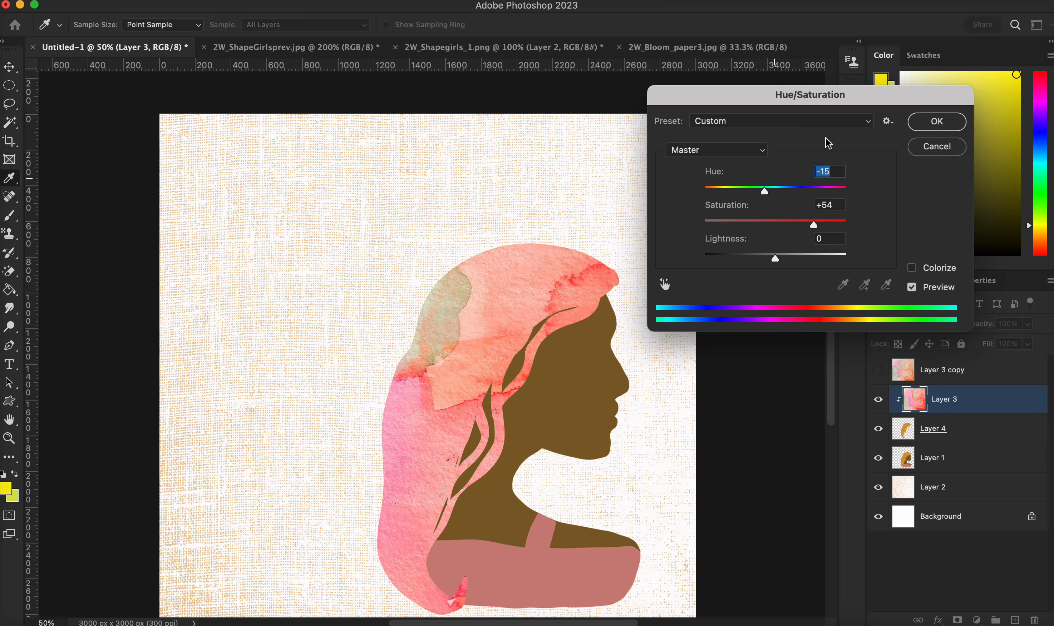
pyautogui.click(958, 123)
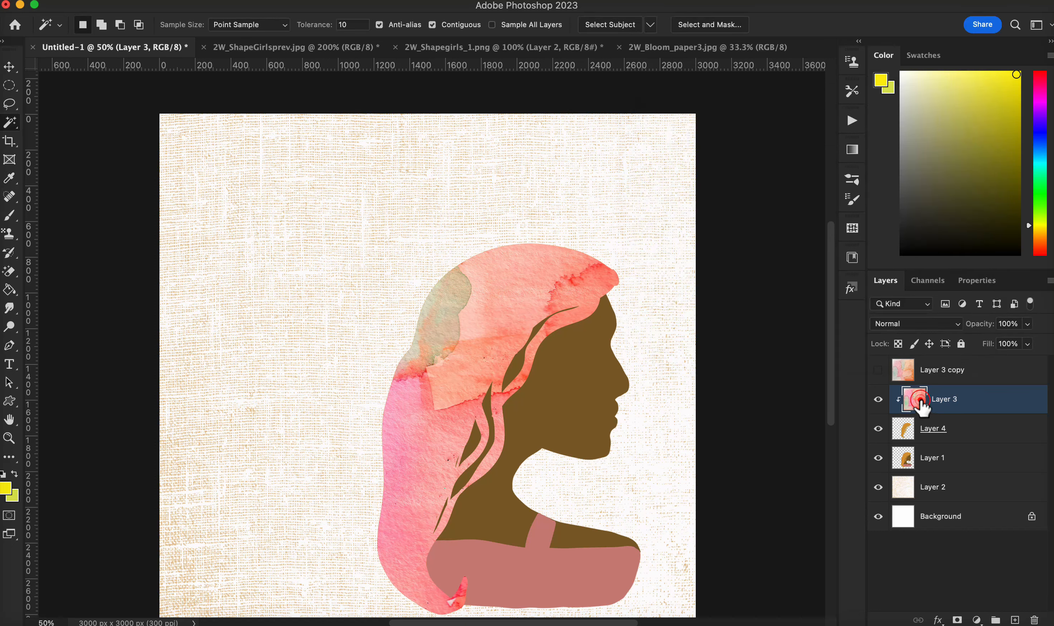
# Scale the clipped watercolor layer to about 68% and reposition it so its pattern covers the whole hair.
pyautogui.press('super+t')
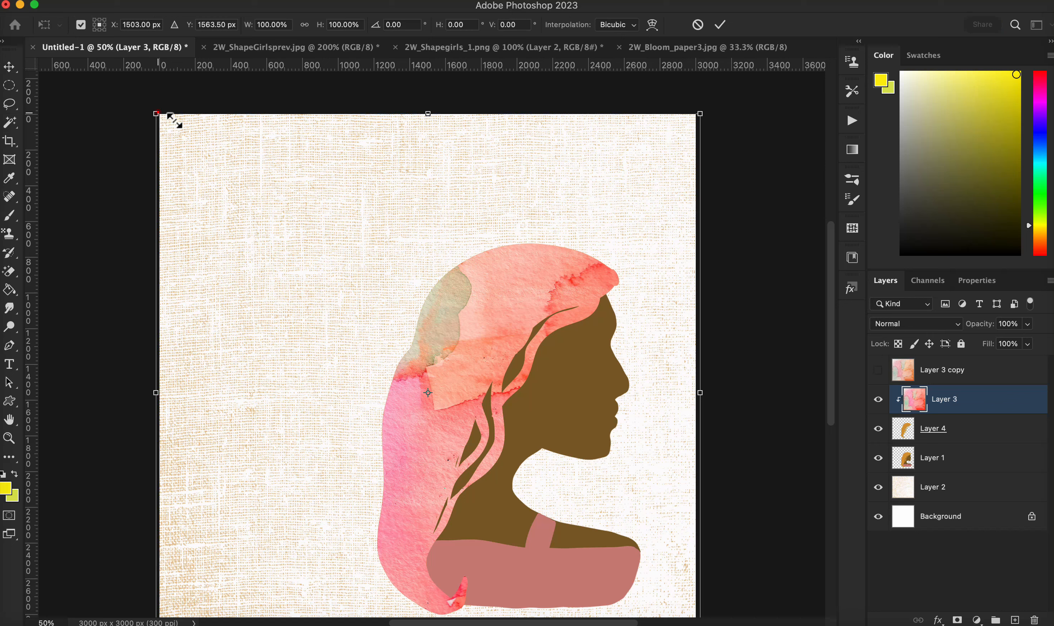
pyautogui.moveTo(174, 120); pyautogui.dragTo(462, 290)
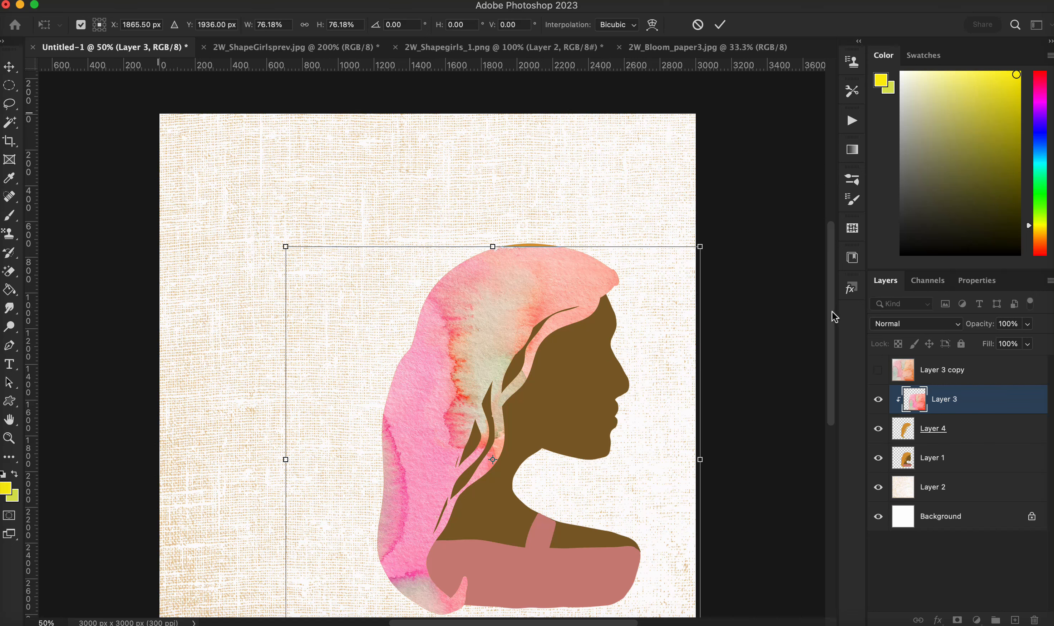
pyautogui.scroll(-5, 826, 348)
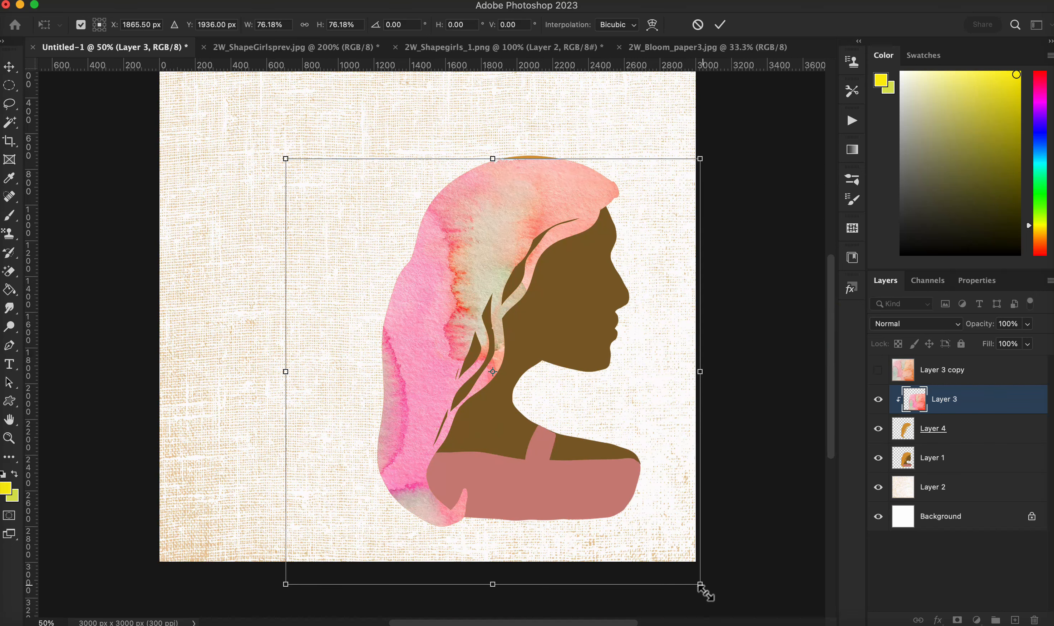
pyautogui.moveTo(704, 590); pyautogui.dragTo(667, 513)
pyautogui.moveTo(580, 284); pyautogui.dragTo(587, 273)
pyautogui.moveTo(659, 520); pyautogui.dragTo(670, 532)
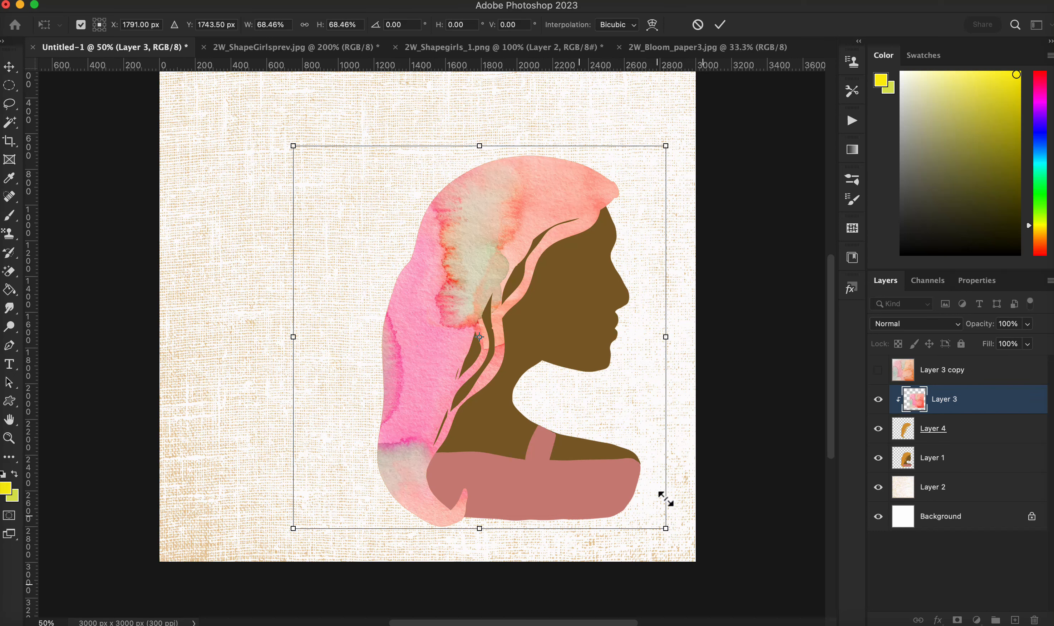
pyautogui.click(720, 25)
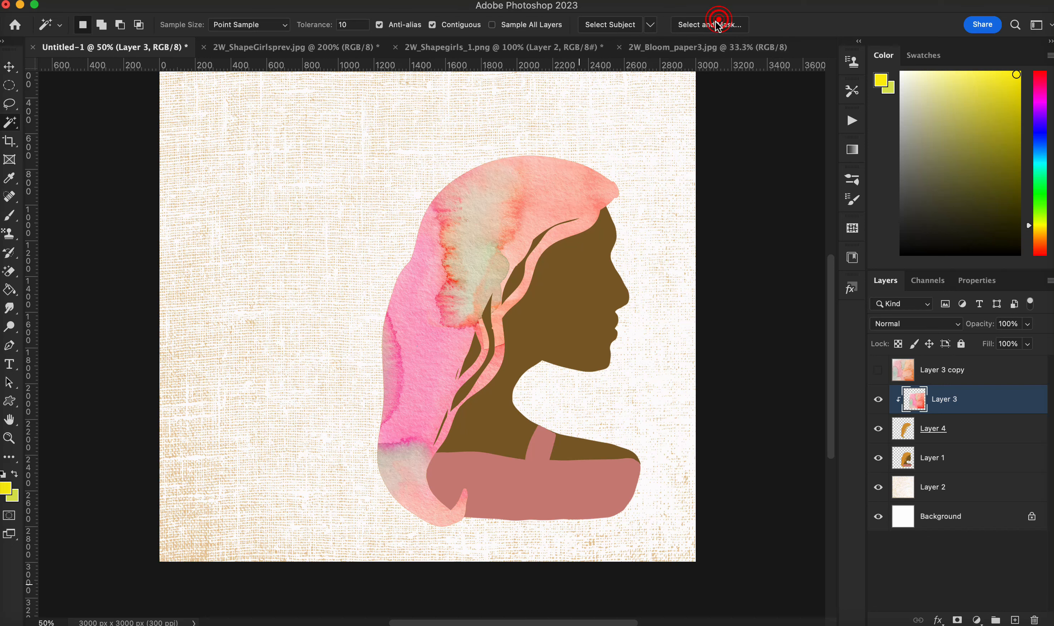
# Show the Layer 3 copy watercolor paper, scale it to about 73% by 70%, and place it over the page's left side behind the hair.
pyautogui.click(877, 372)
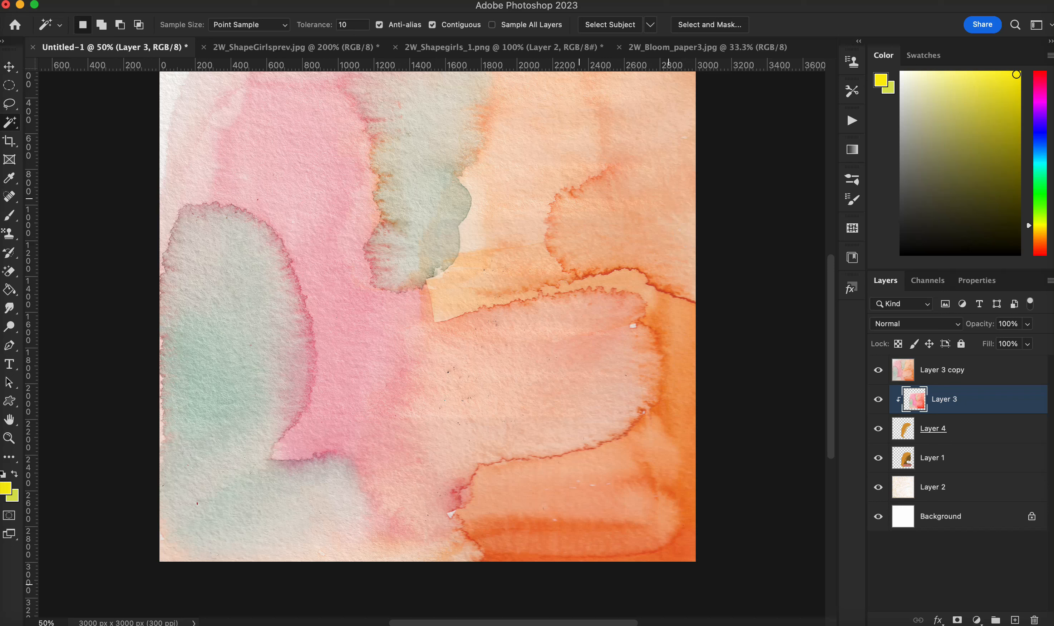
pyautogui.press('super+t')
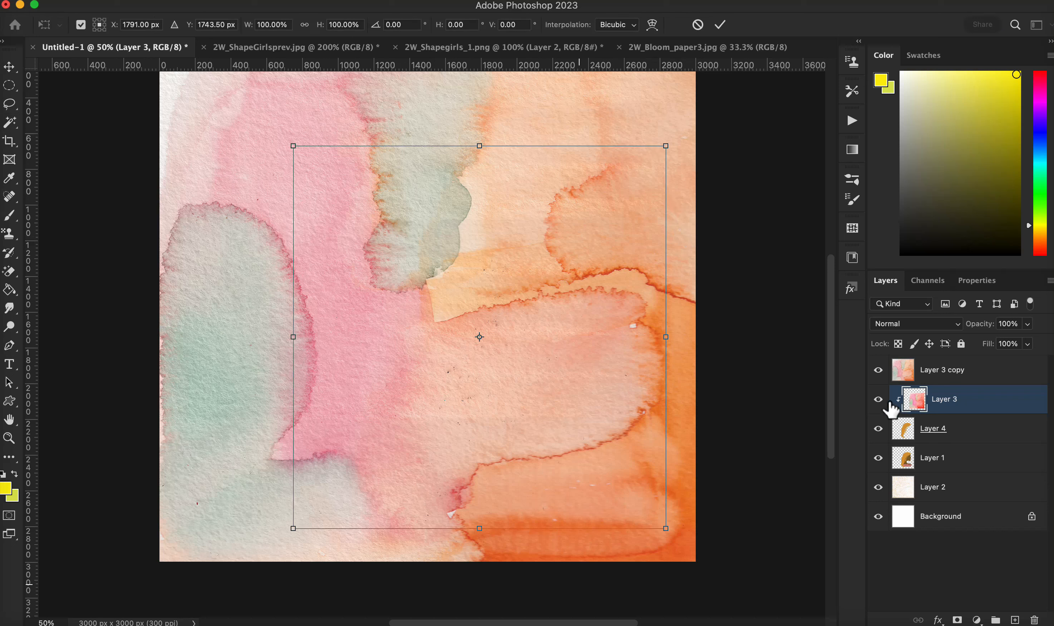
pyautogui.press('Return')
pyautogui.click(958, 374)
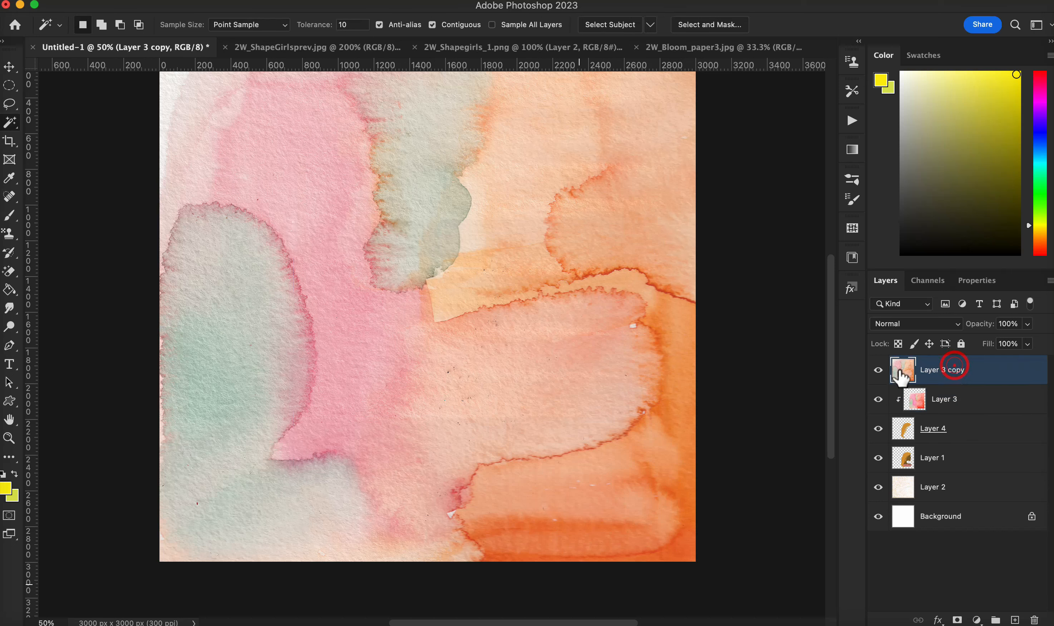
pyautogui.press('super+t')
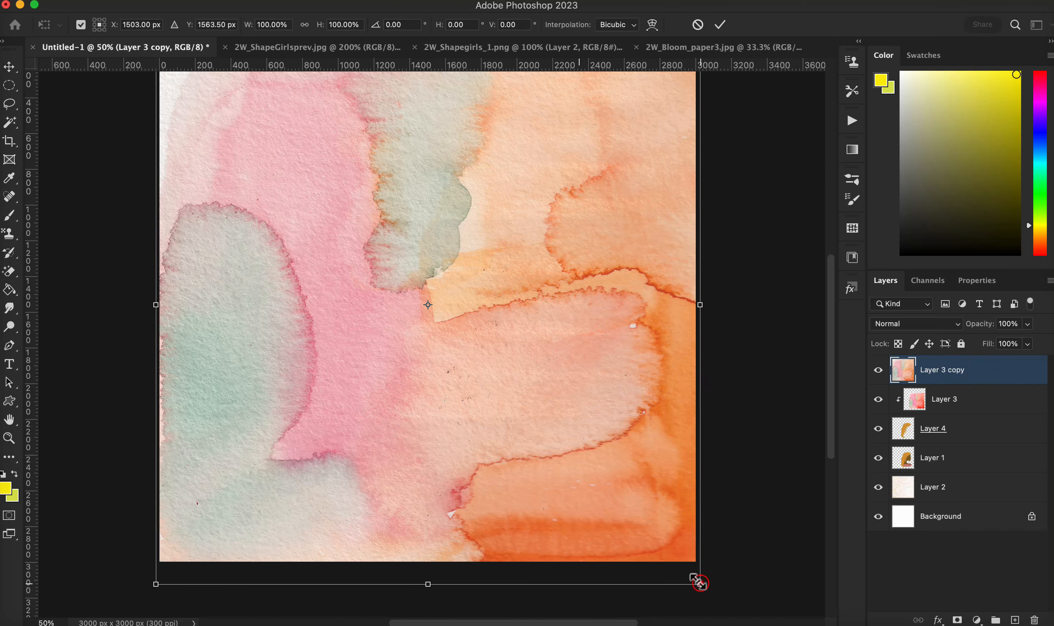
pyautogui.moveTo(696, 576); pyautogui.dragTo(535, 395)
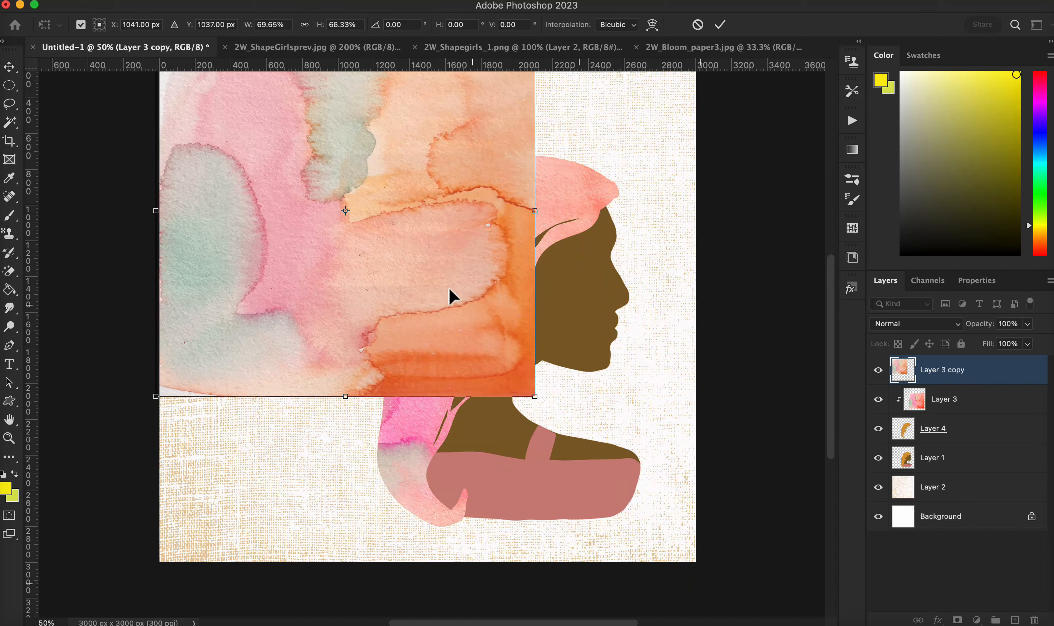
pyautogui.moveTo(425, 267); pyautogui.dragTo(446, 381)
pyautogui.moveTo(175, 139); pyautogui.dragTo(156, 118)
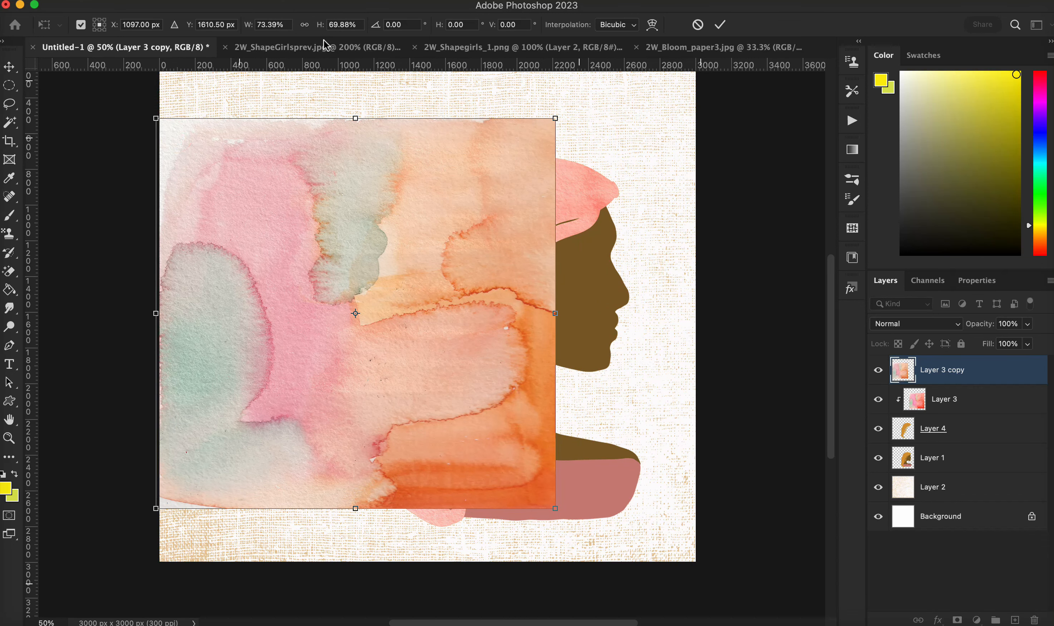
pyautogui.click(722, 24)
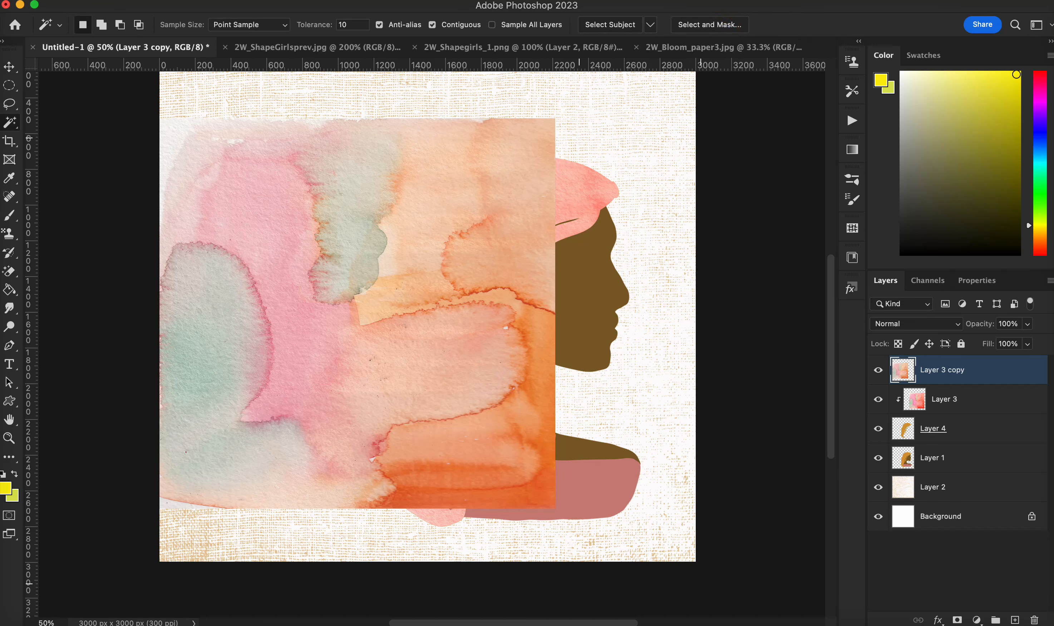
# Apply a Vibrance adjustment to Layer 3 copy with vibrance +27 and saturation +16.
pyautogui.click(162, 0)
pyautogui.moveTo(283, 27)
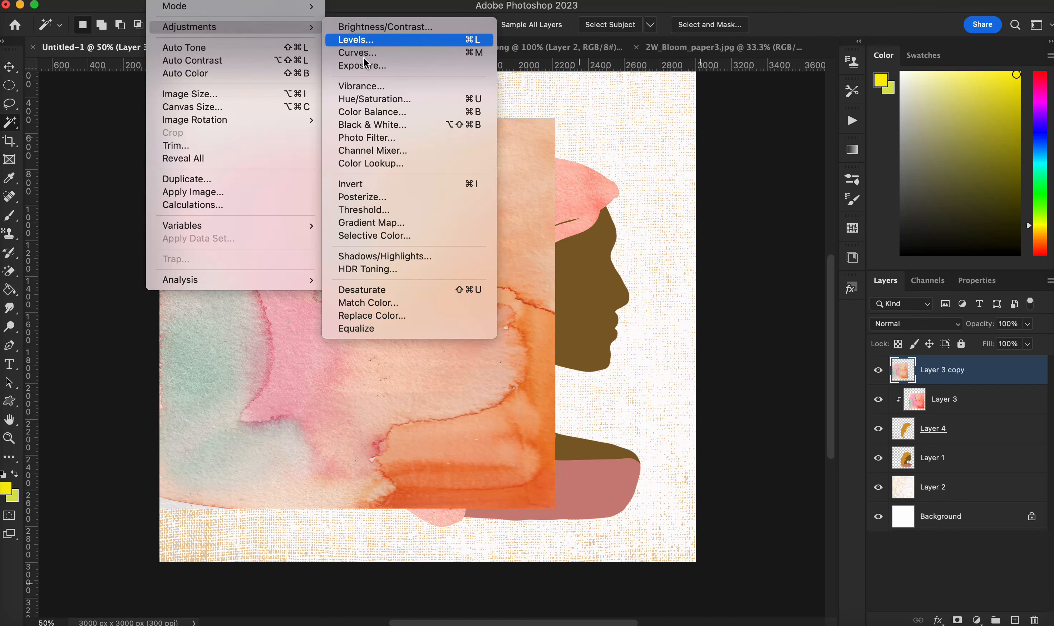
pyautogui.click(385, 87)
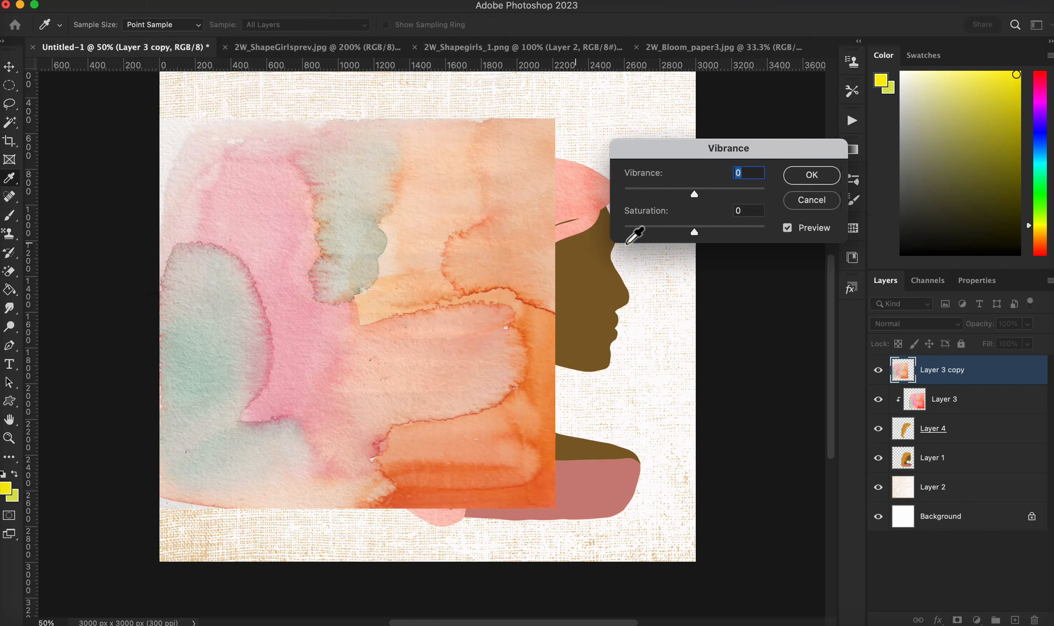
pyautogui.moveTo(698, 193); pyautogui.dragTo(712, 193)
pyautogui.moveTo(691, 234); pyautogui.dragTo(700, 237)
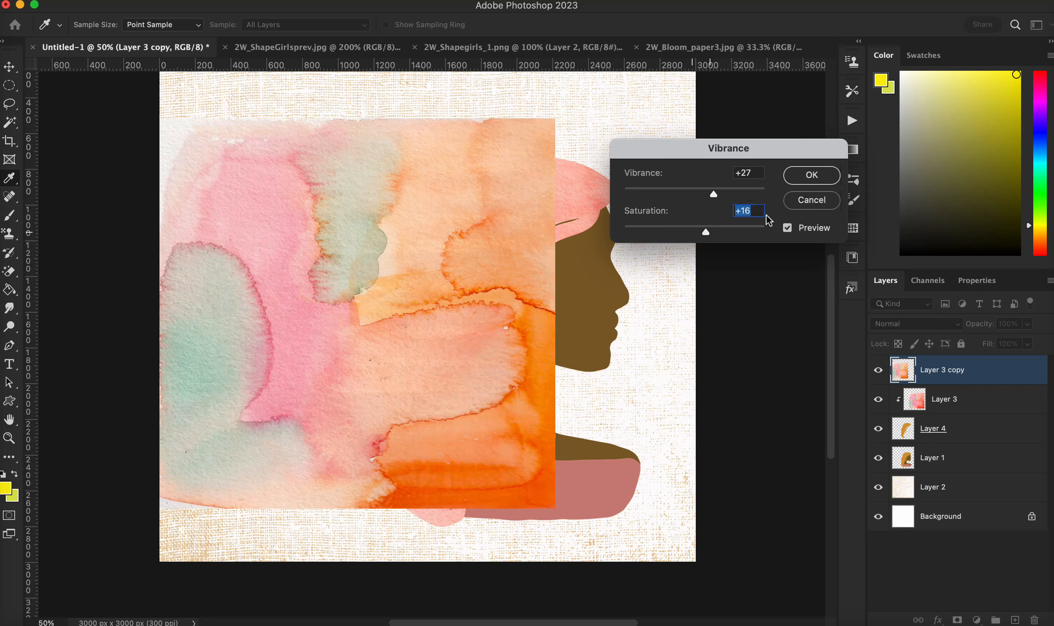
pyautogui.click(814, 177)
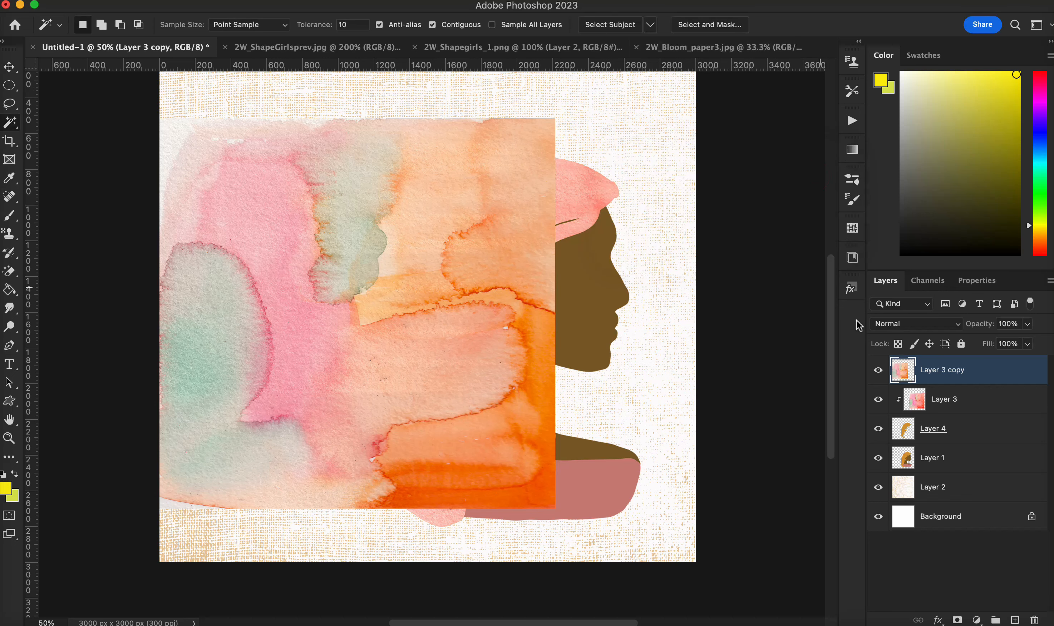
# Add a black hide-all mask to Layer 3 copy and choose the 2W_waterblend1 brush from the 2W_waterblends1 set.
pyautogui.click(958, 620)
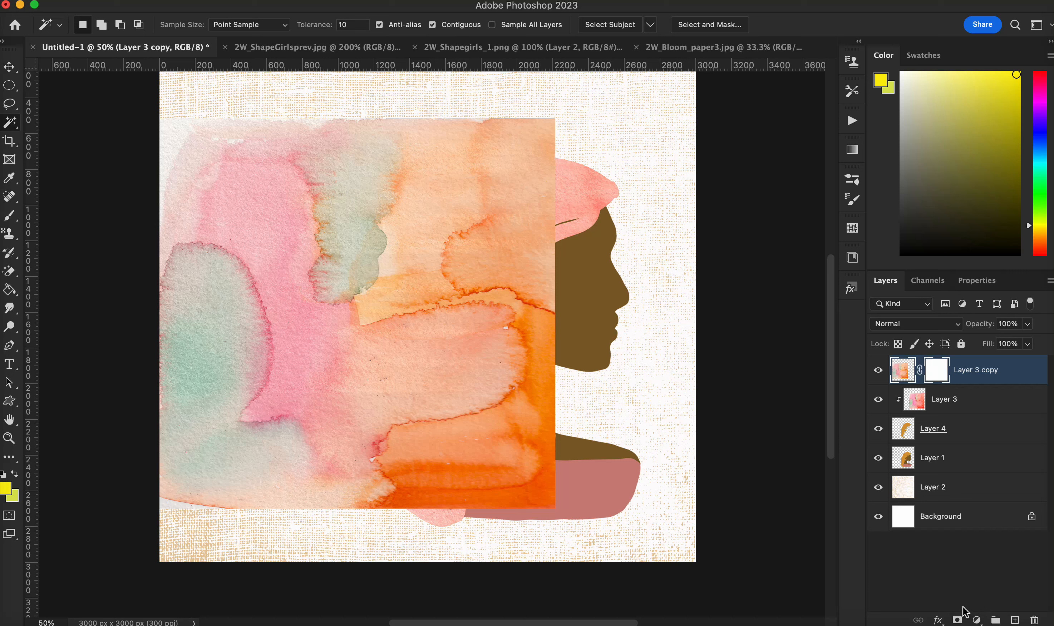
pyautogui.keyDown('alt'); pyautogui.click(957, 619); pyautogui.keyUp('alt')
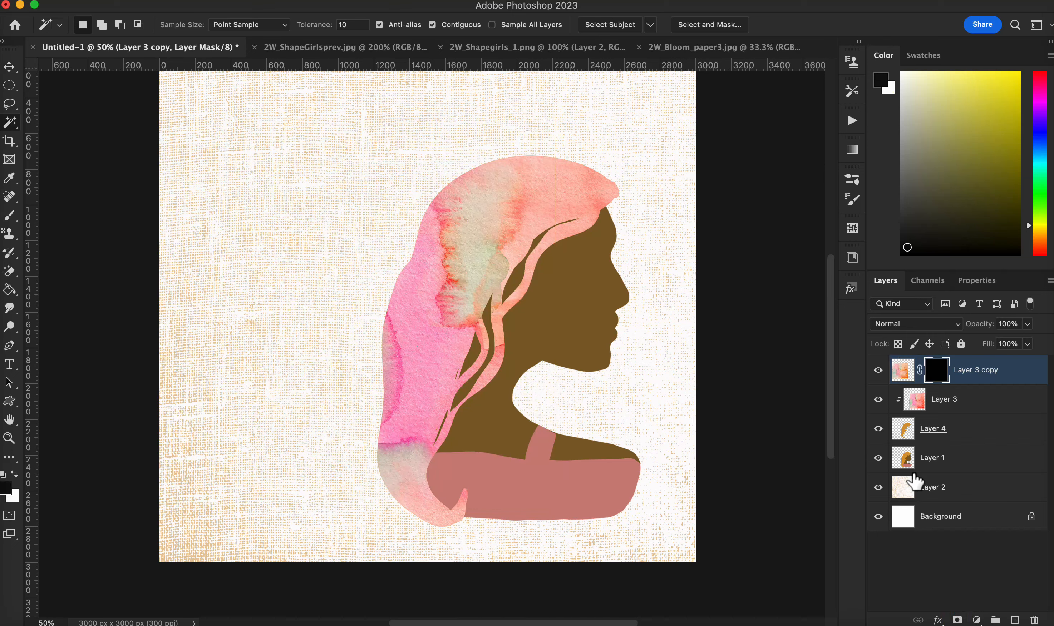
pyautogui.click(852, 176)
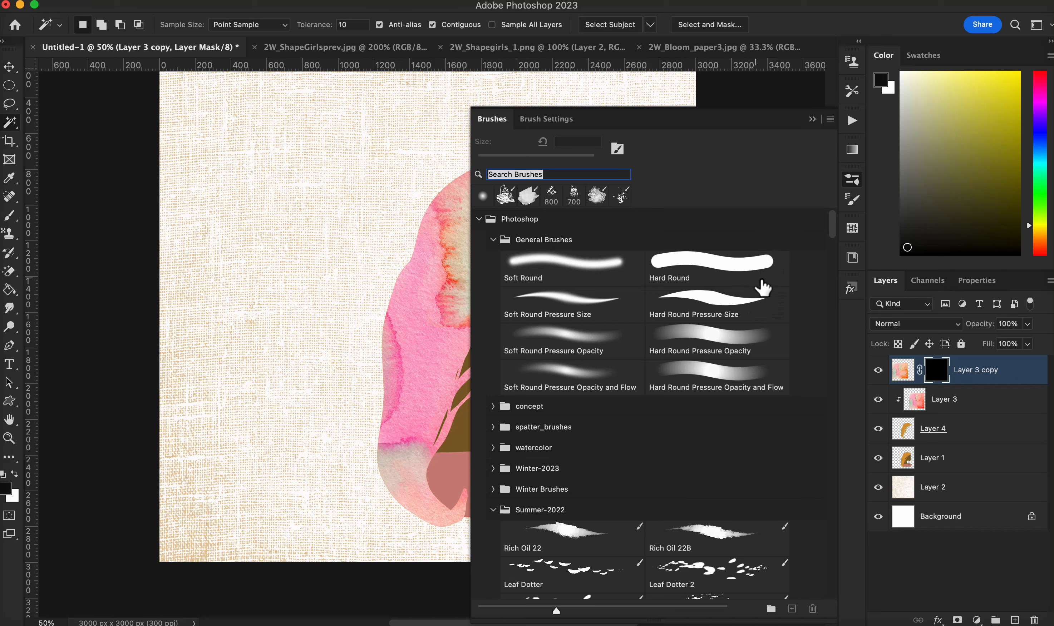
pyautogui.click(479, 219)
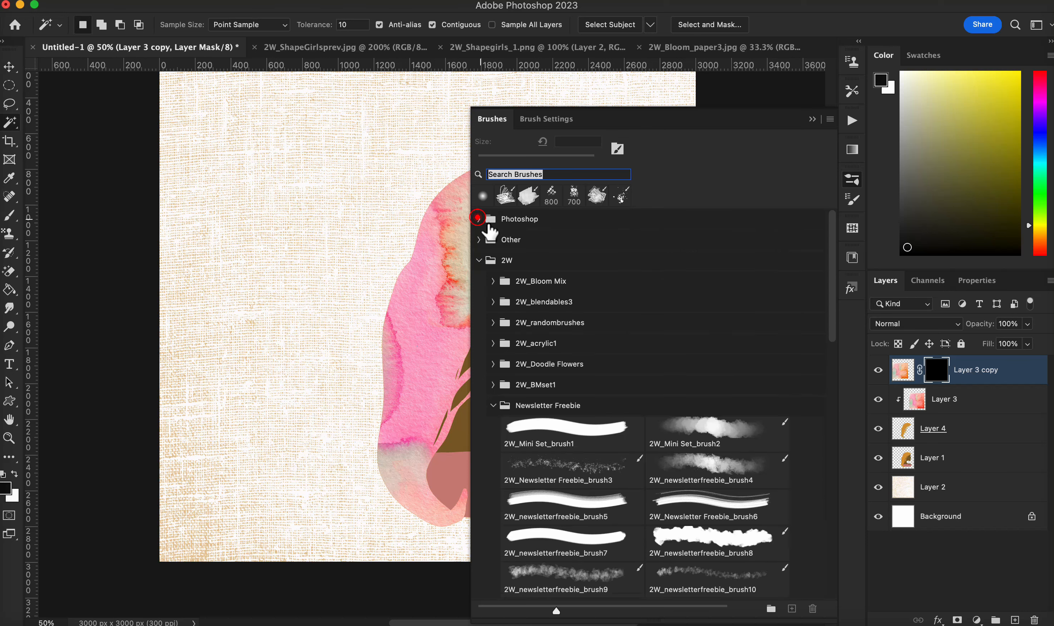
pyautogui.click(493, 406)
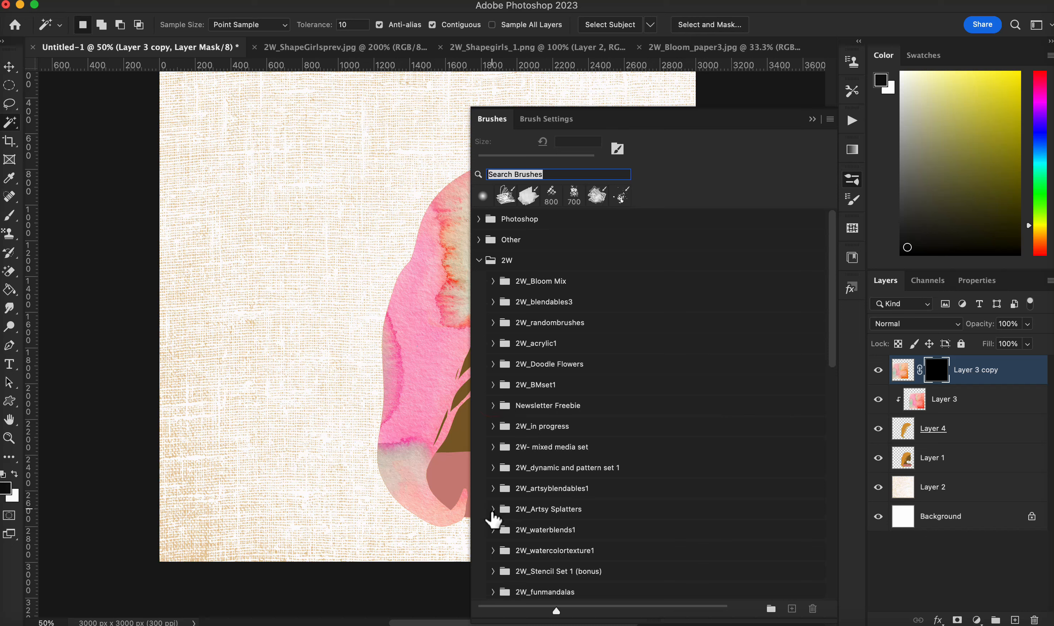
pyautogui.click(492, 530)
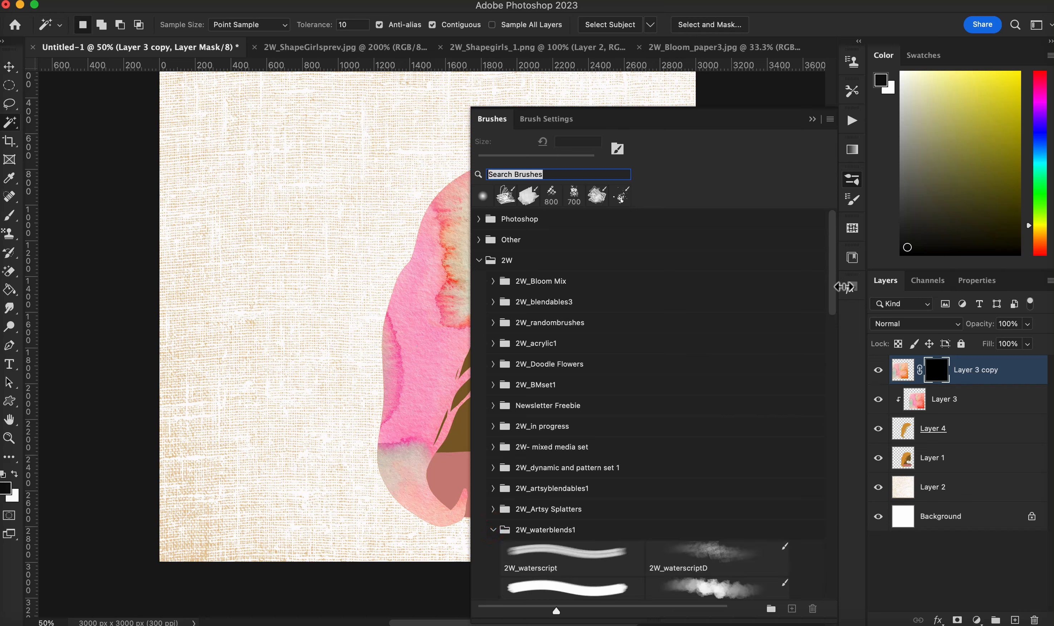
pyautogui.scroll(-10, 812, 333)
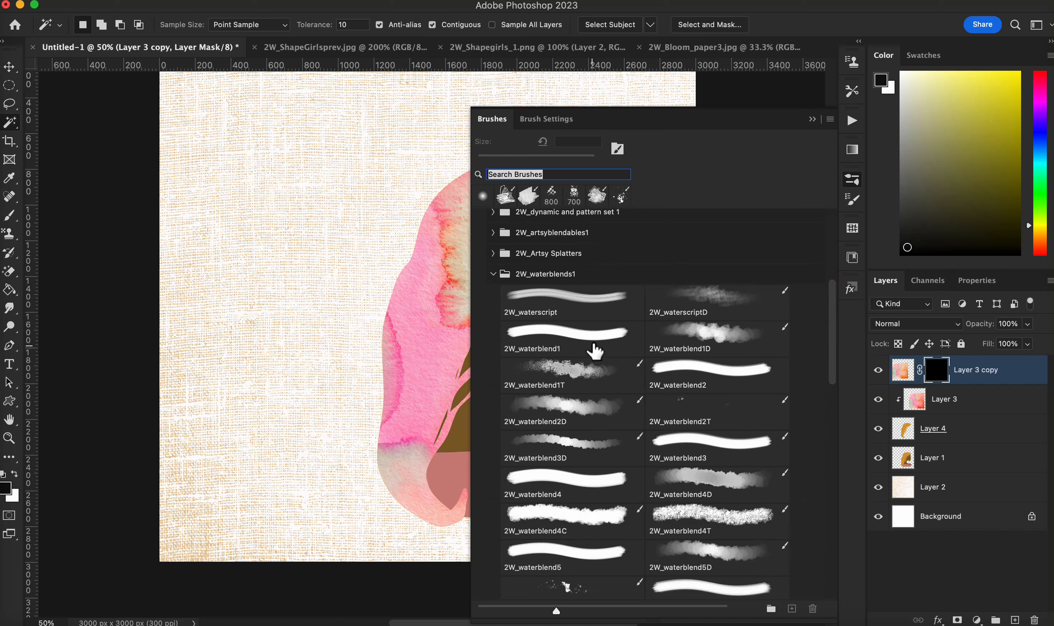
pyautogui.click(566, 334)
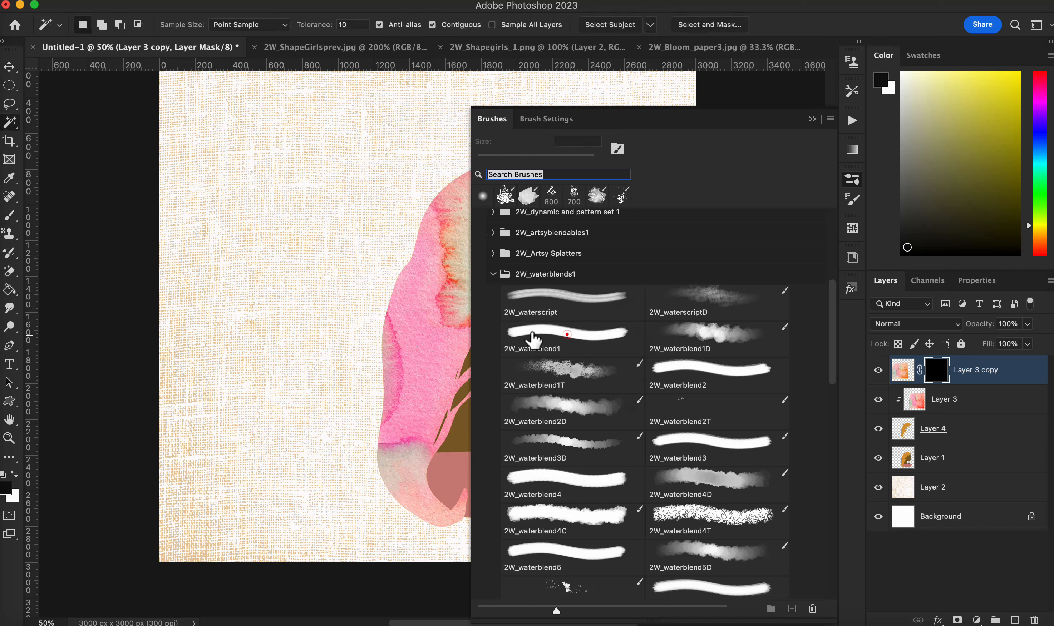
# Stamp the mask in white with 2W_waterblend1 at 600 px to reveal watercolor patches beside the upper back of the hair.
pyautogui.moveTo(584, 163); pyautogui.dragTo(578, 161)
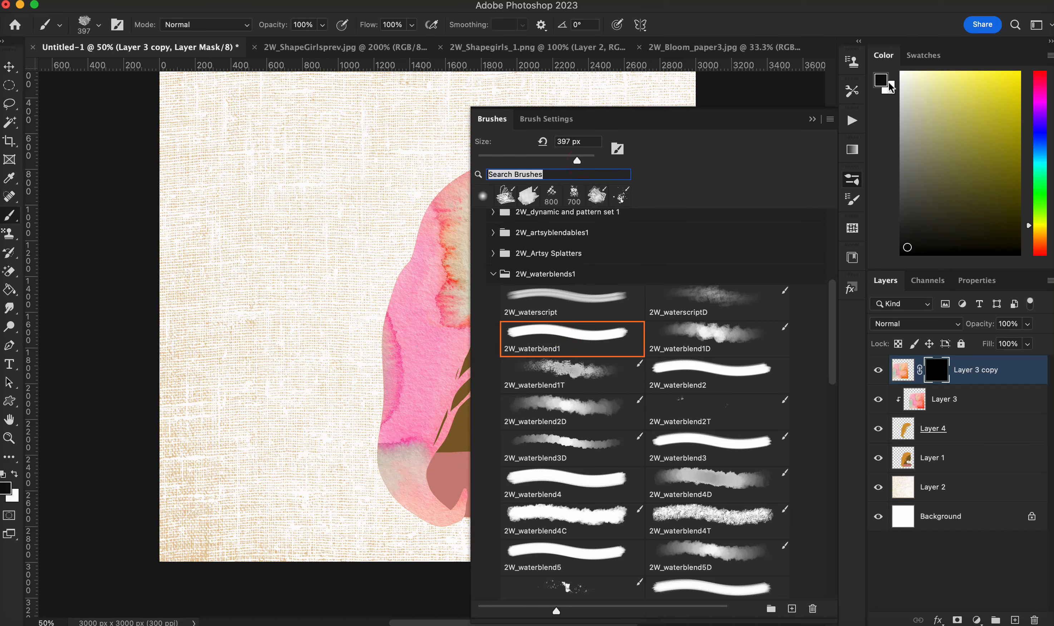
pyautogui.press('x')
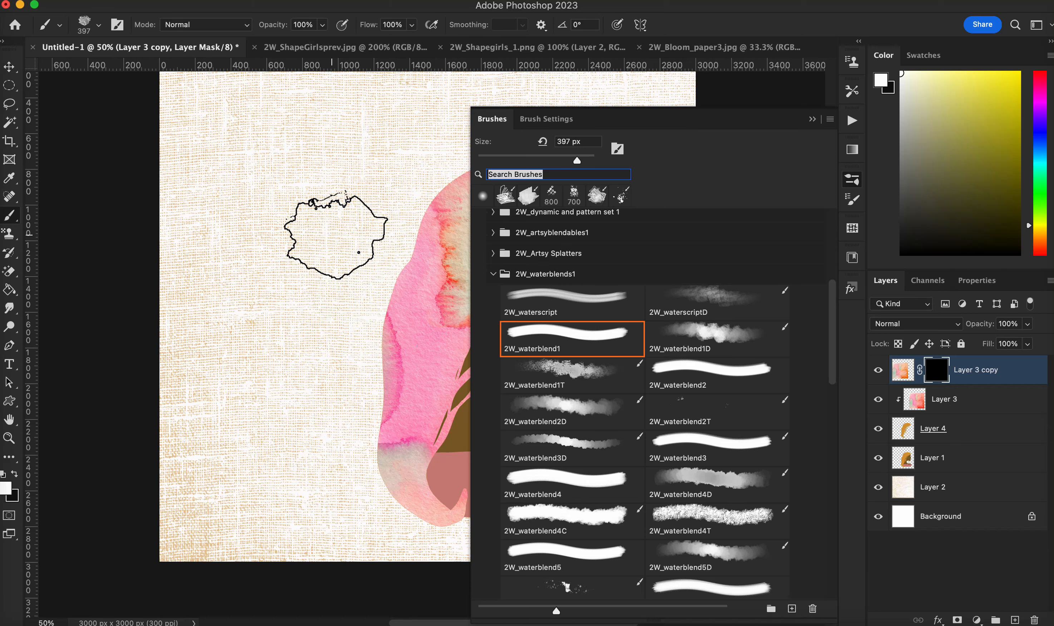
pyautogui.press(']')
pyautogui.press(']')
pyautogui.press(']')
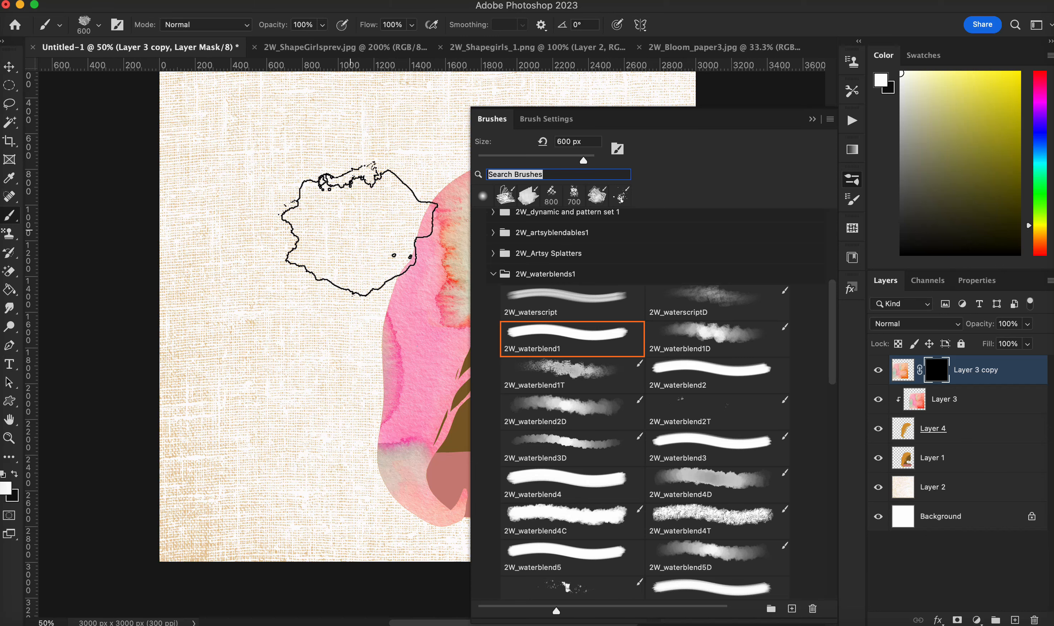
pyautogui.click(364, 237)
pyautogui.click(364, 277)
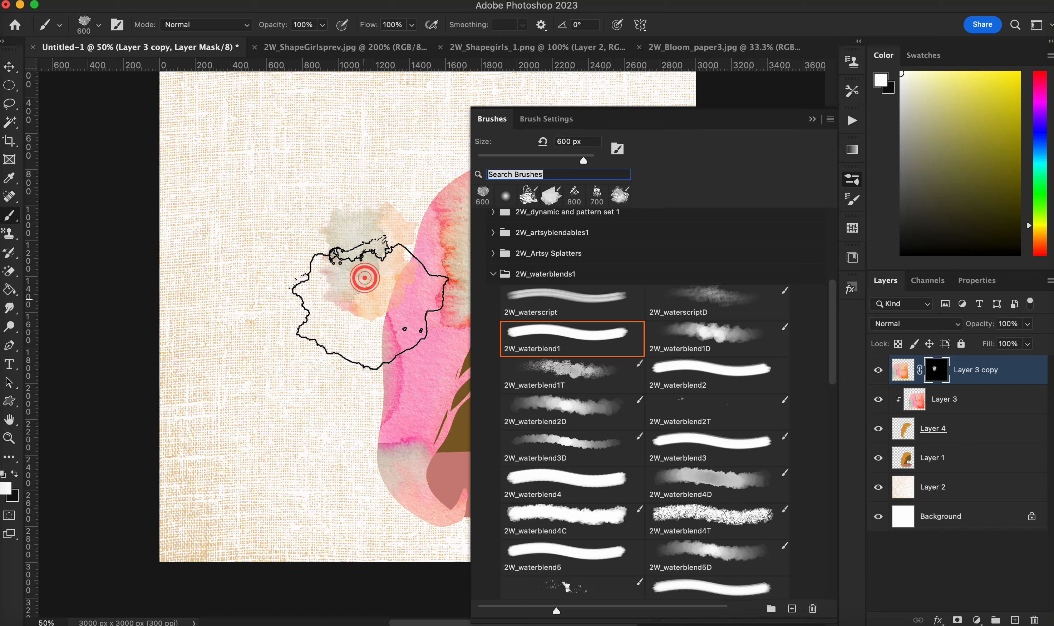
pyautogui.click(300, 267)
pyautogui.click(364, 192)
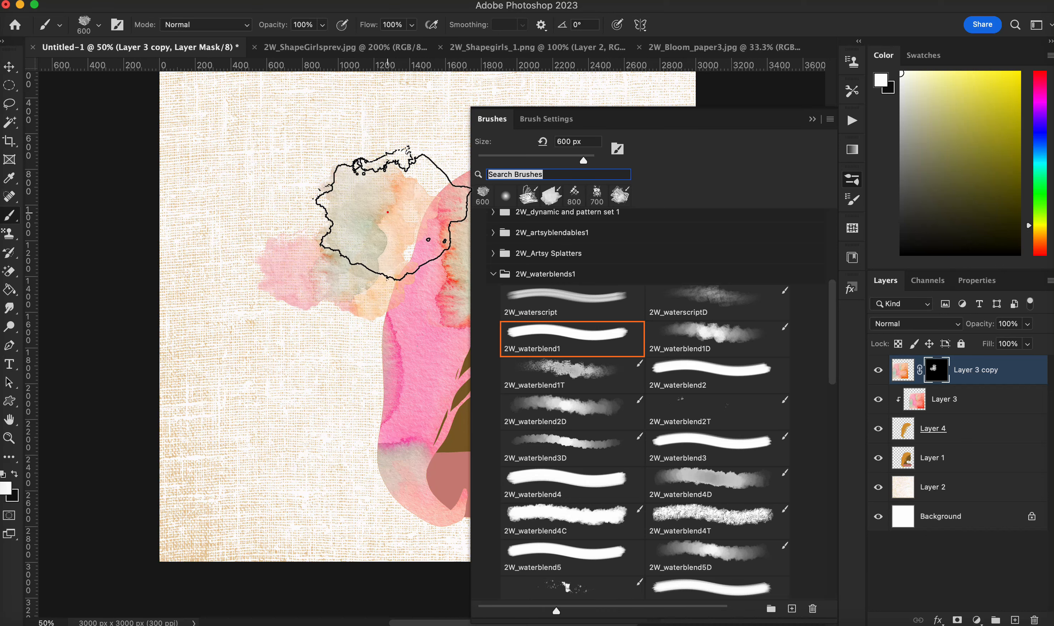
pyautogui.click(387, 211)
# Stamp the mask in white with 2W_waterblend4 at 1575 px to reveal watercolor behind and over the lower hair.
pyautogui.click(571, 469)
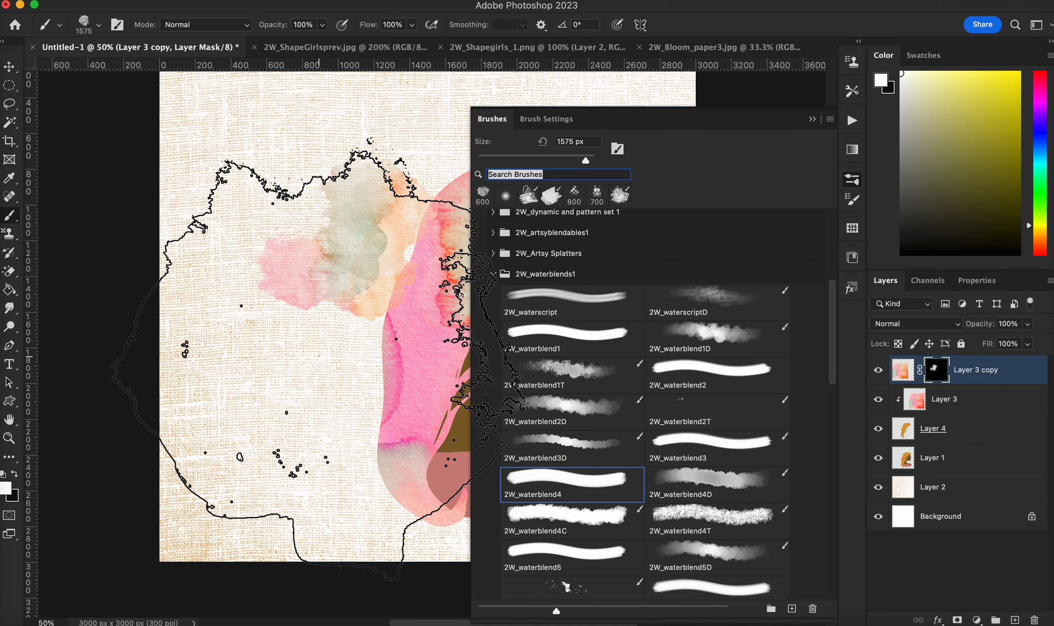
pyautogui.click(317, 353)
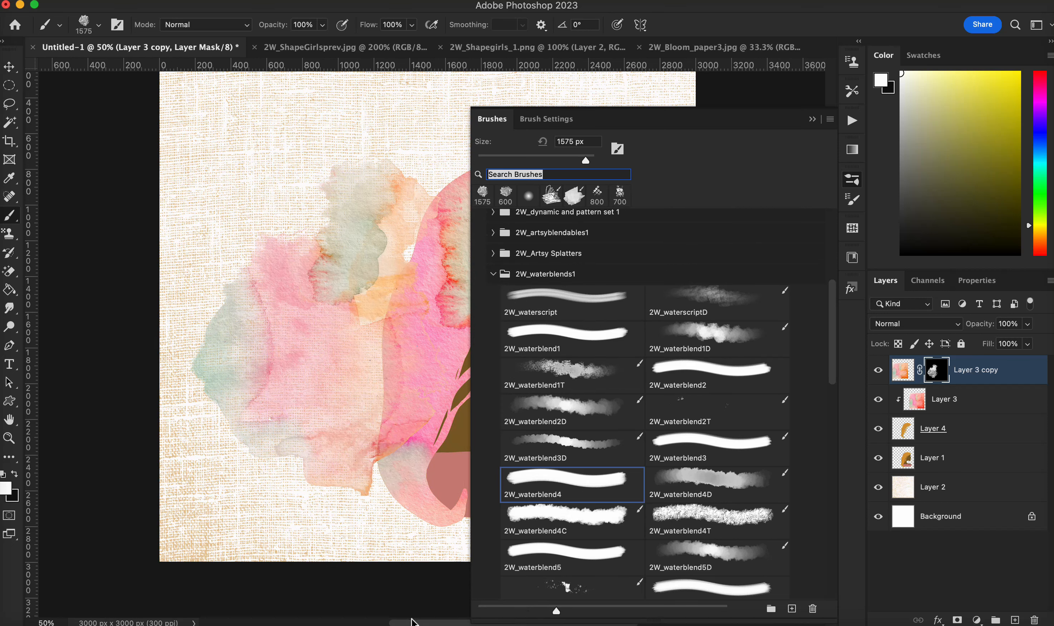
pyautogui.moveTo(413, 621); pyautogui.dragTo(455, 620)
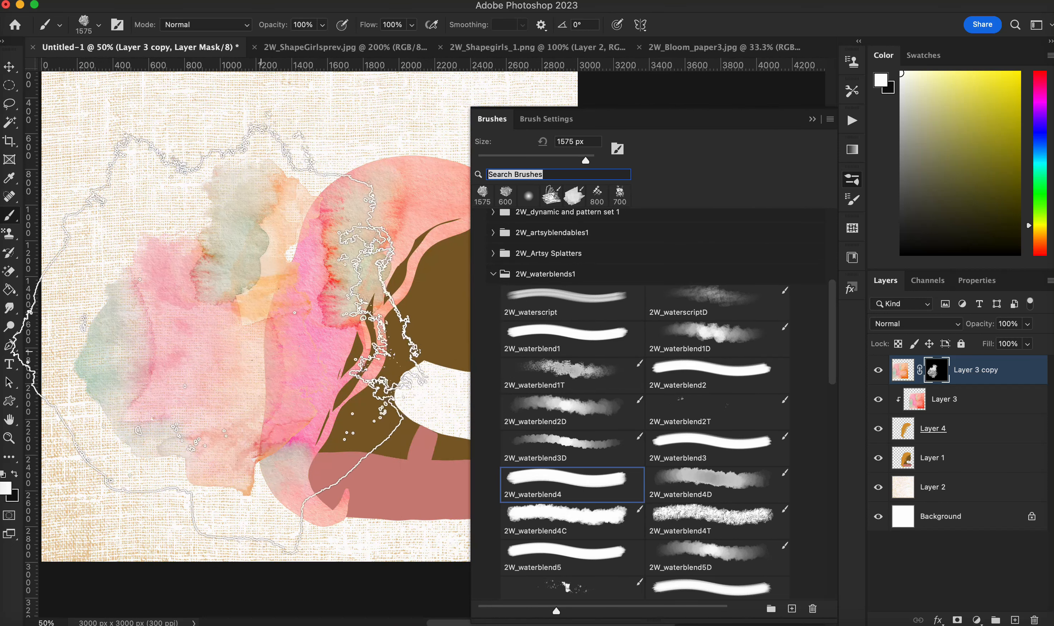
pyautogui.click(235, 352)
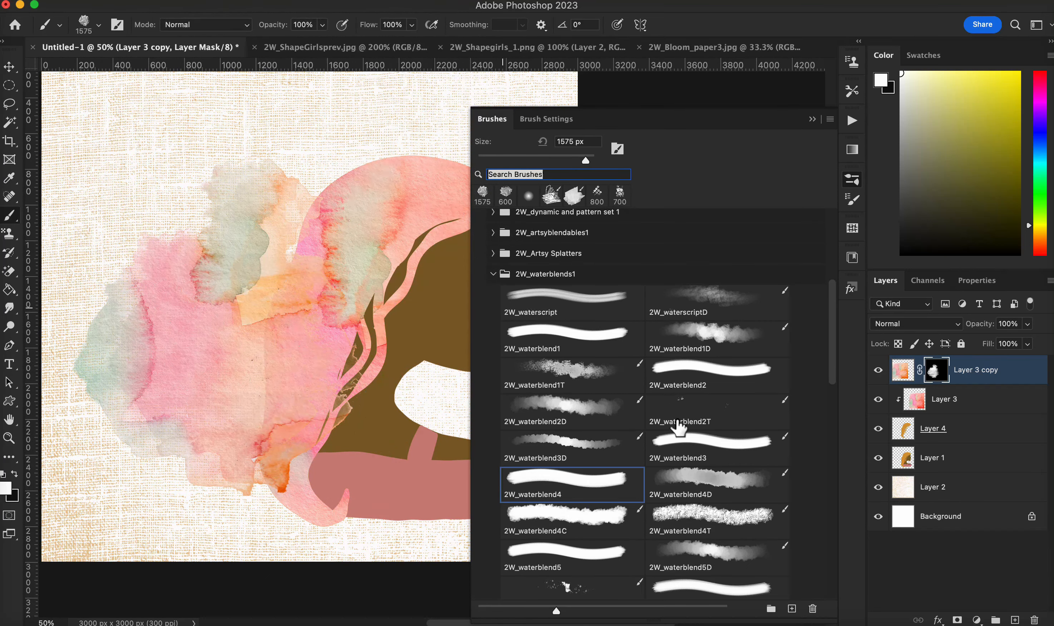
# Stamp the mask with 2W_waterblend3 at 1400 px to extend the watercolor above the patches and out to the page's left edge.
pyautogui.click(685, 454)
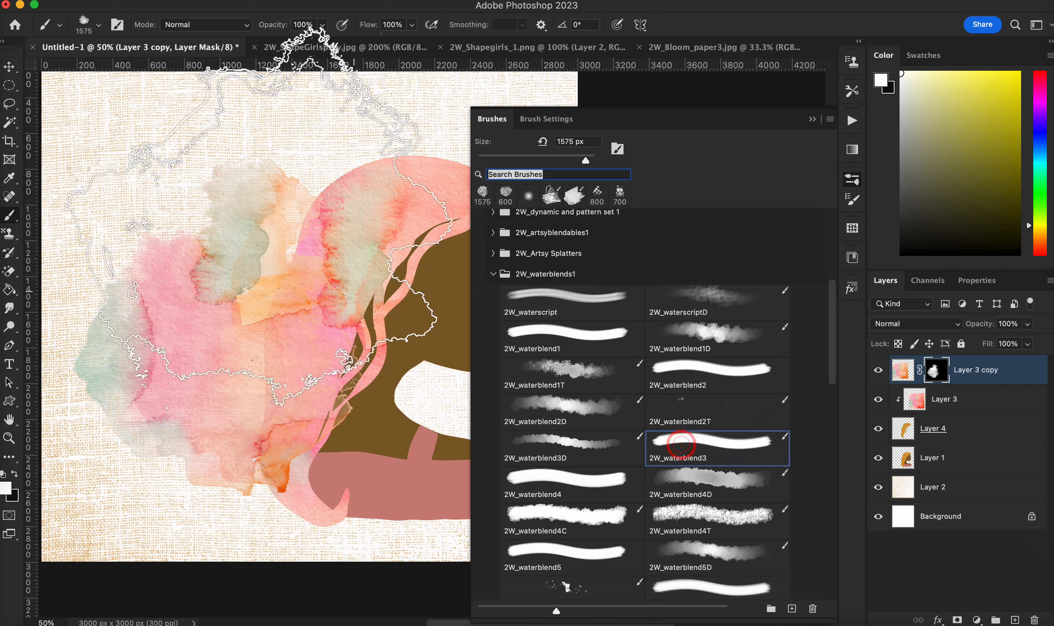
pyautogui.press('[')
pyautogui.press('[')
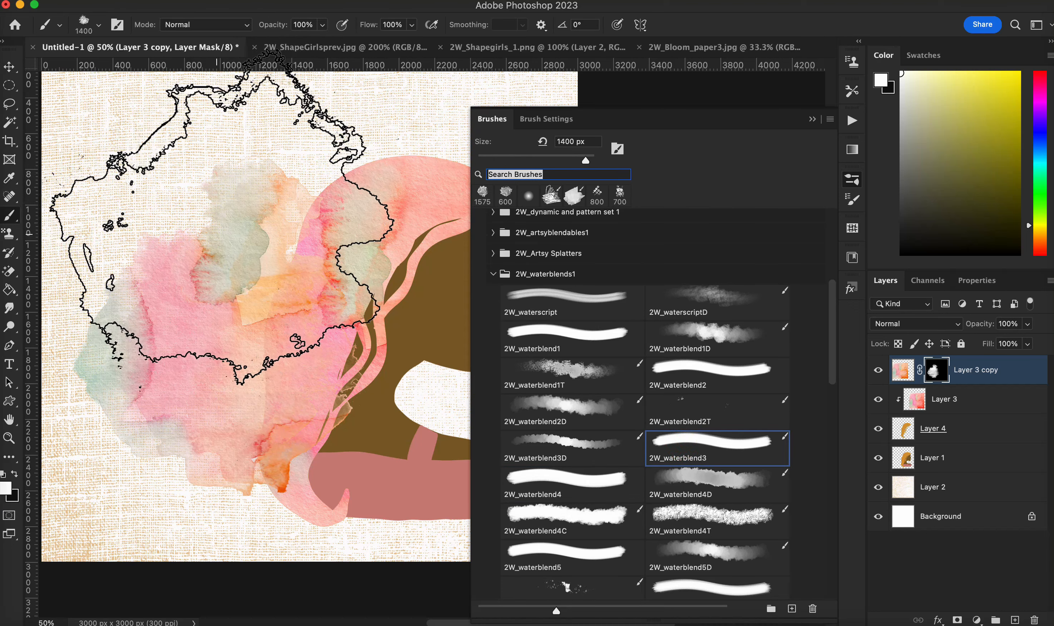
pyautogui.click(180, 231)
pyautogui.click(267, 209)
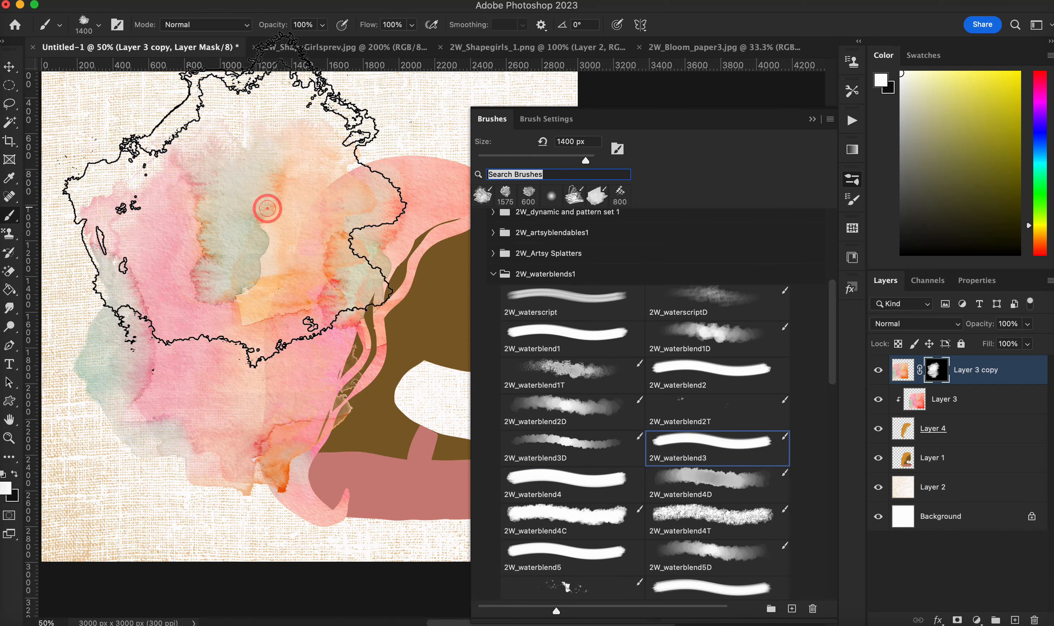
pyautogui.click(65, 327)
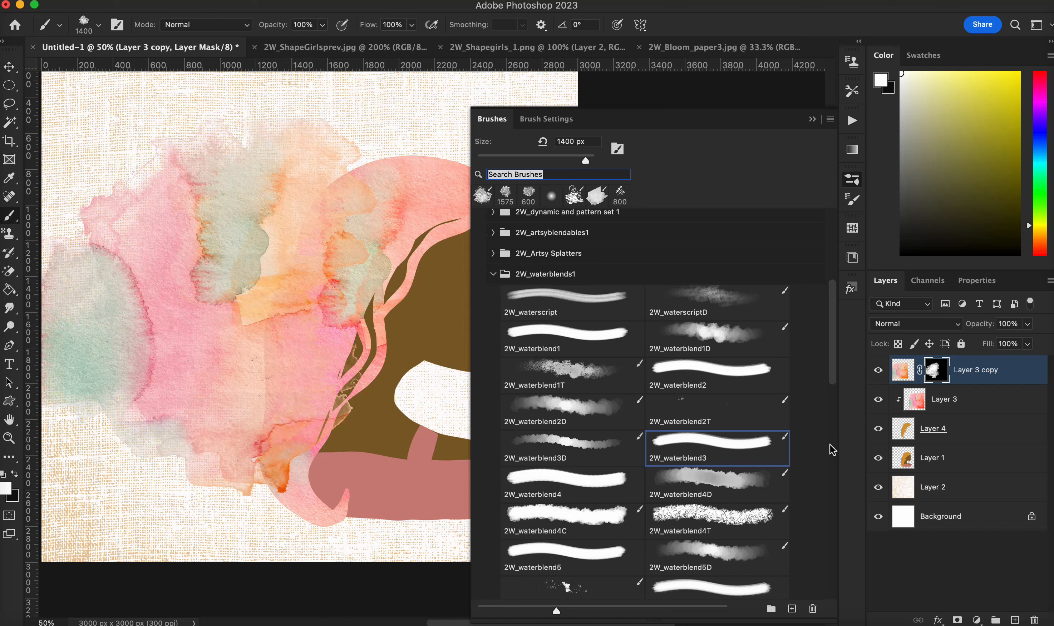
# Stamp the Layer 3 copy mask in white with 2W_waterblend5 at 1200 px to reveal watercolor above the crown of the hair.
pyautogui.scroll(-3, 829, 368)
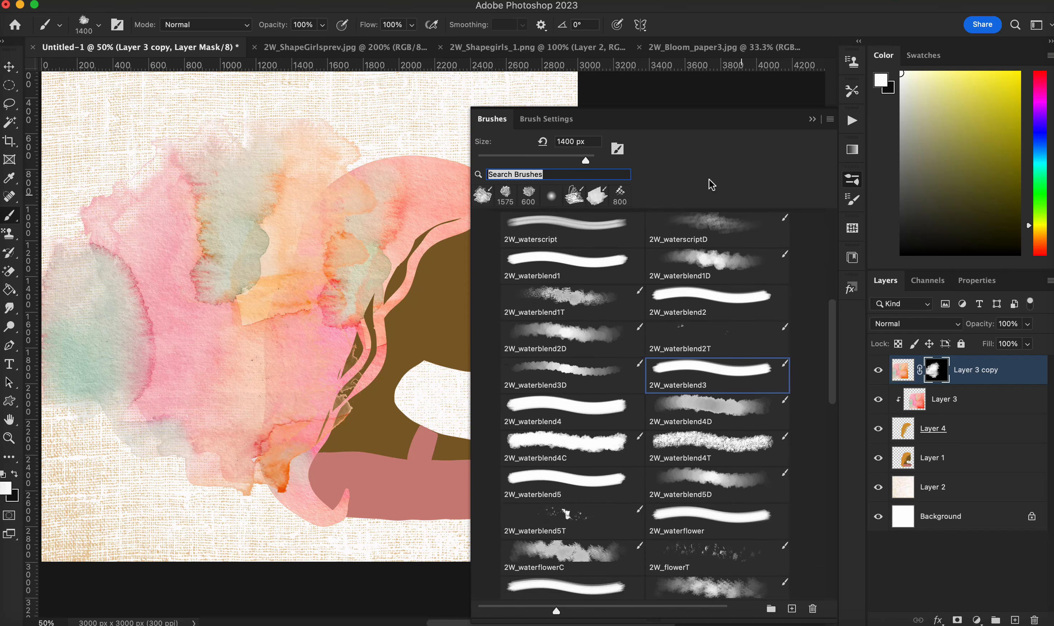
pyautogui.click(615, 485)
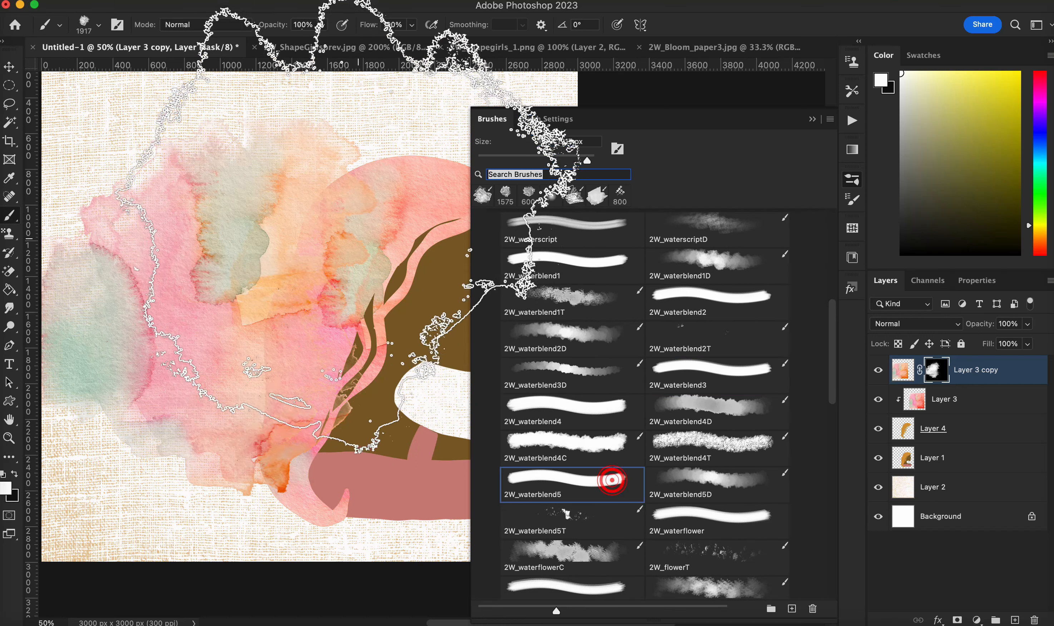
pyautogui.press('[')
pyautogui.press('[')
pyautogui.press('[')
pyautogui.press('[')
pyautogui.press('[')
pyautogui.press('[')
pyautogui.press('[')
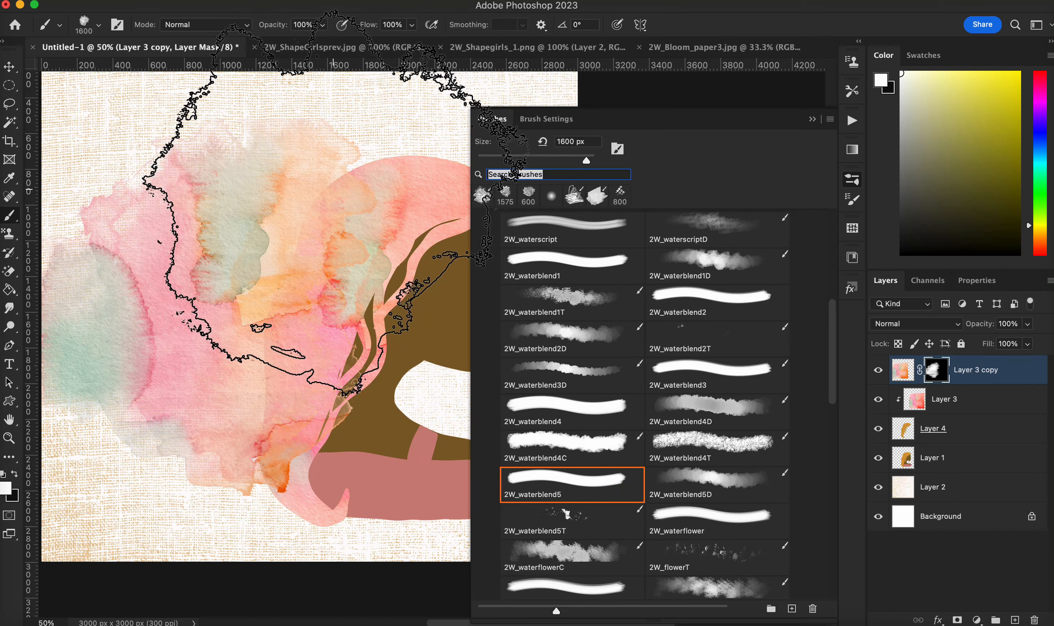
pyautogui.click(377, 161)
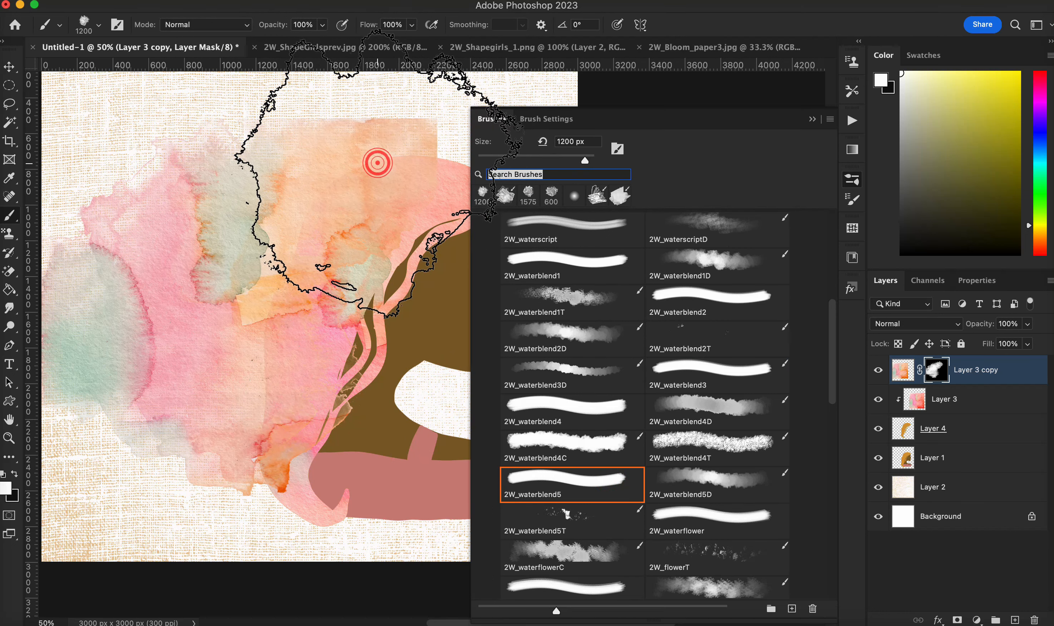
pyautogui.press('[')
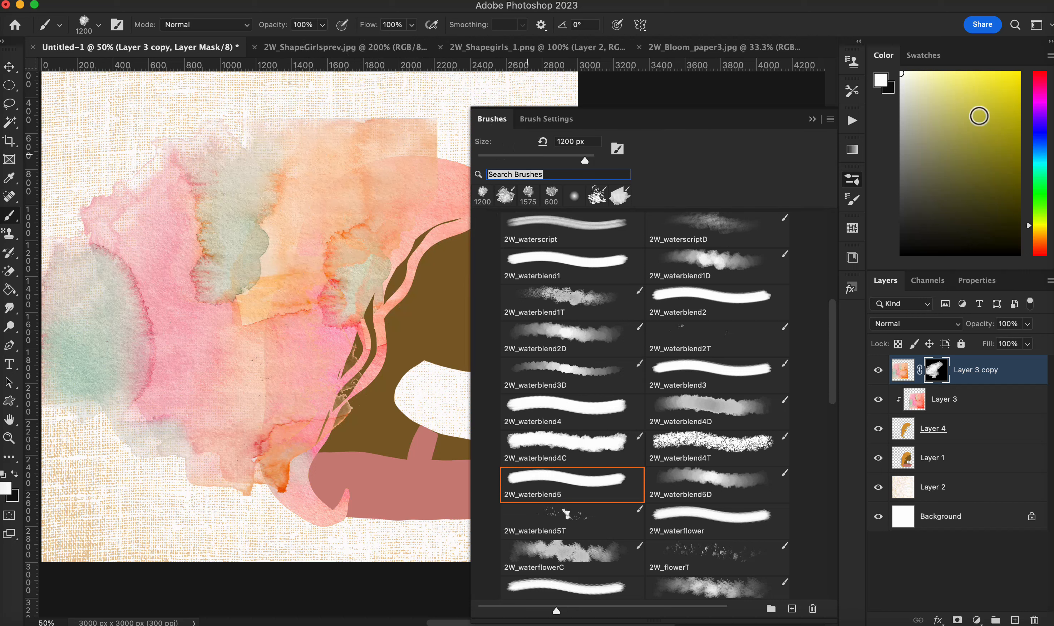
# Select the image of Layer 3 copy and enlarge it slightly with Free Transform from its upper-right corner.
pyautogui.click(812, 120)
pyautogui.click(902, 370)
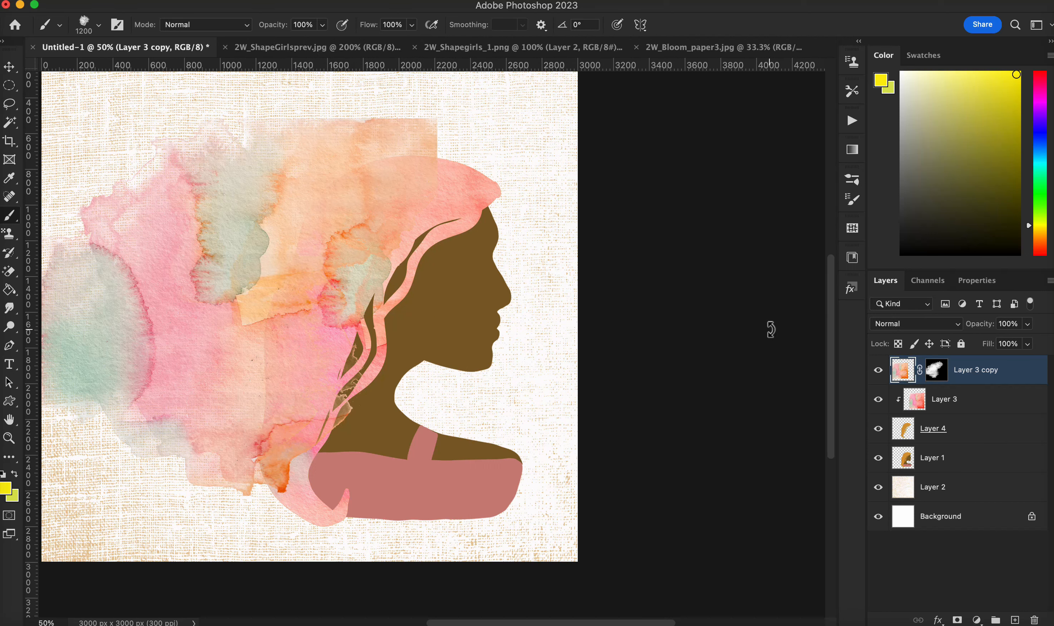
pyautogui.hotkey('ctrl', 't')
pyautogui.scroll(-5, 569, 165)
pyautogui.scroll(8, 594, 209)
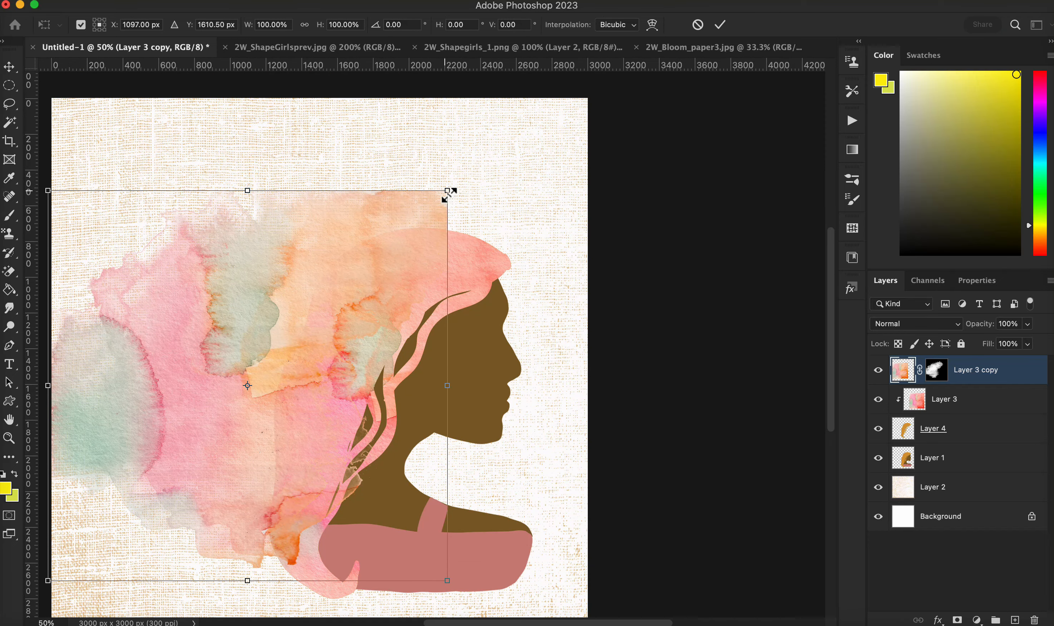
pyautogui.moveTo(448, 194)
pyautogui.mouseDown()
pyautogui.moveTo(522, 156)
pyautogui.moveTo(447, 170)
pyautogui.moveTo(455, 176)
pyautogui.mouseUp()
pyautogui.click(720, 26)
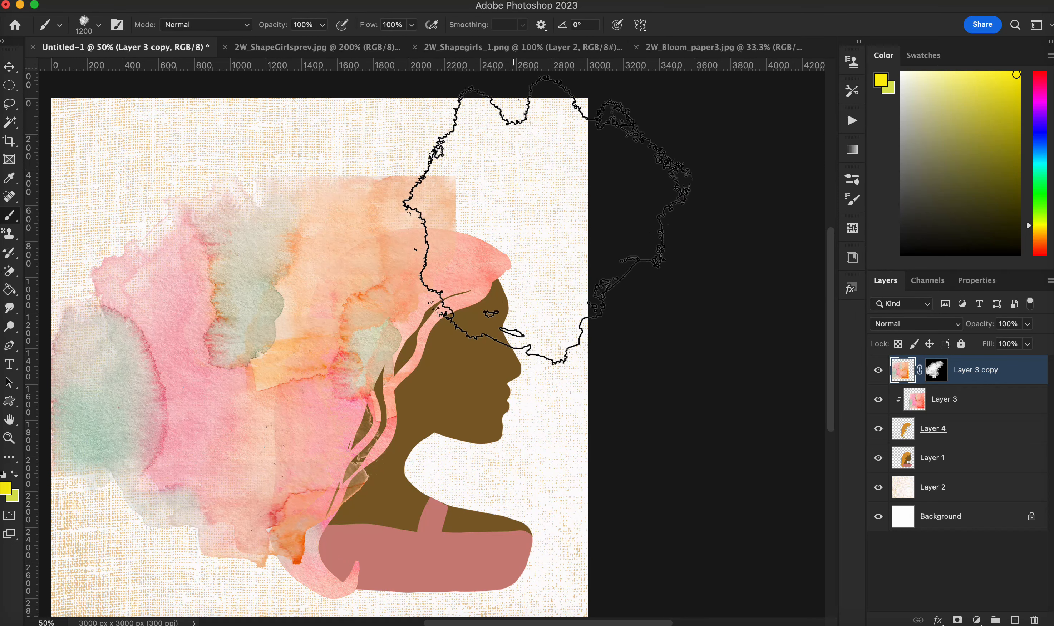
# Paint the Layer 3 copy mask in black with 2W_waterblend5 at 900 px to remove the hard rectangular edge above the head.
pyautogui.click(936, 372)
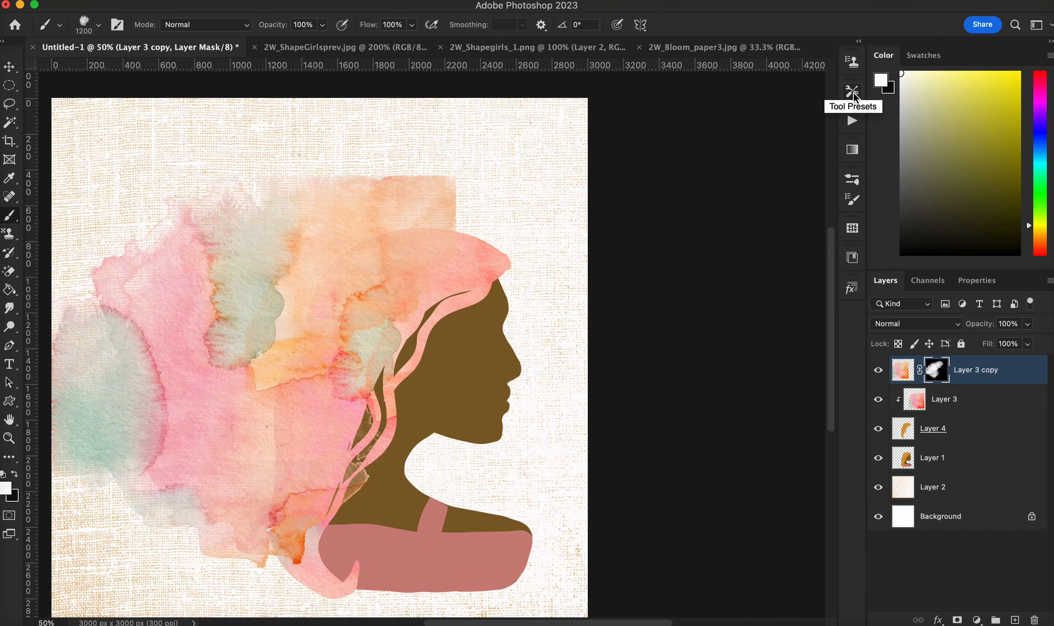
pyautogui.moveTo(521, 108); pyautogui.dragTo(461, 150)
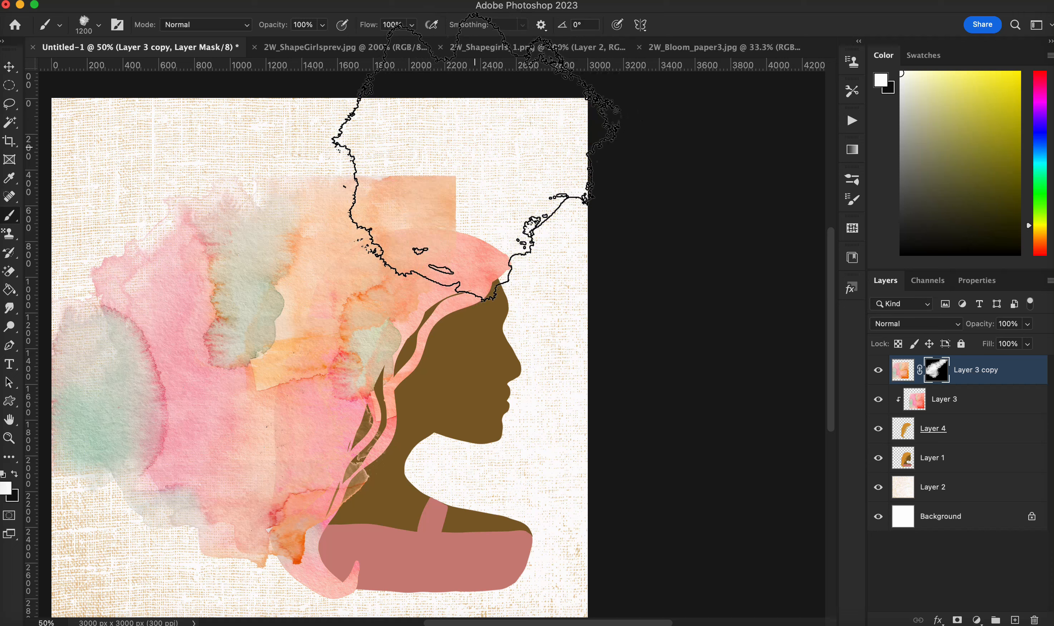
pyautogui.press('x')
pyautogui.press('[')
pyautogui.press('[')
pyautogui.press('[')
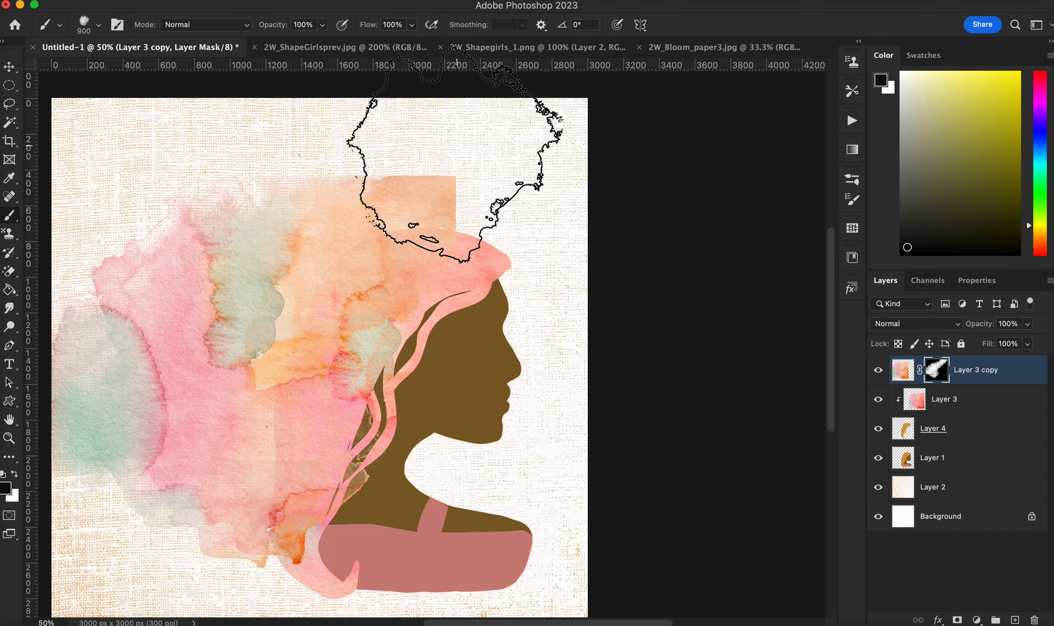
pyautogui.moveTo(455, 155)
pyautogui.mouseDown()
pyautogui.moveTo(470, 132)
pyautogui.moveTo(480, 167)
pyautogui.moveTo(405, 132)
pyautogui.moveTo(313, 135)
pyautogui.mouseUp()
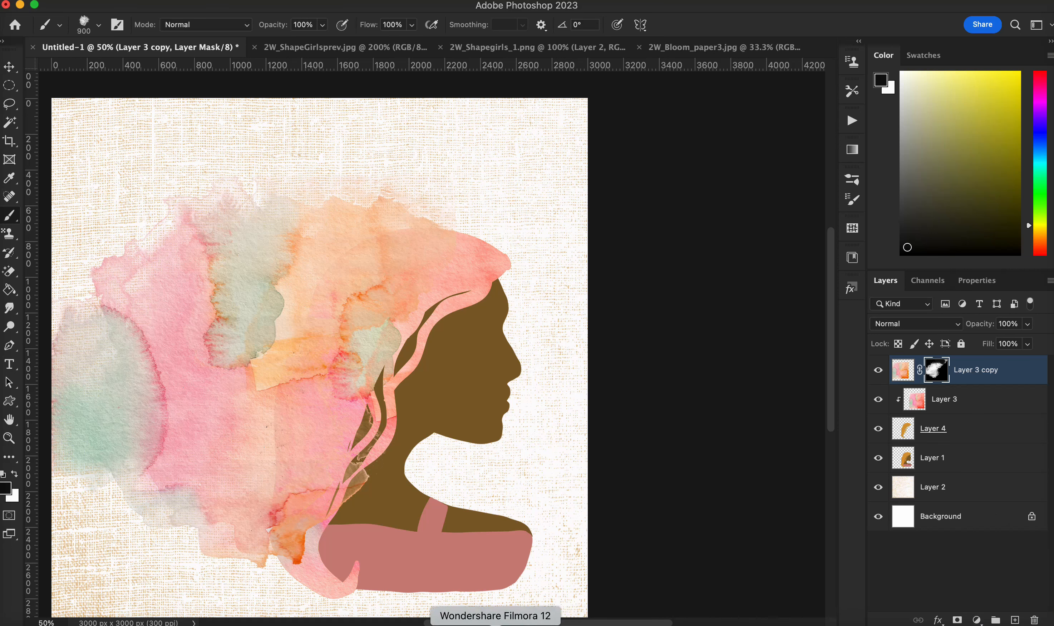
# Switch to Adobe Bridge and open 2W_Bloom_bouquet1.png from the 2W_Bloom_Elements folder.
pyautogui.click(472, 623)
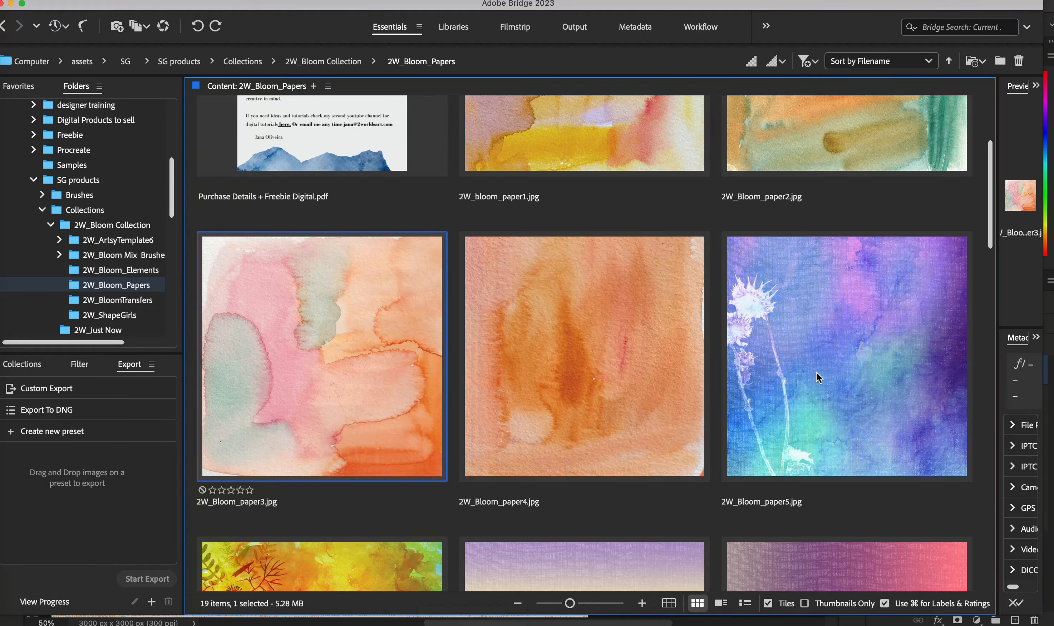
pyautogui.click(152, 272)
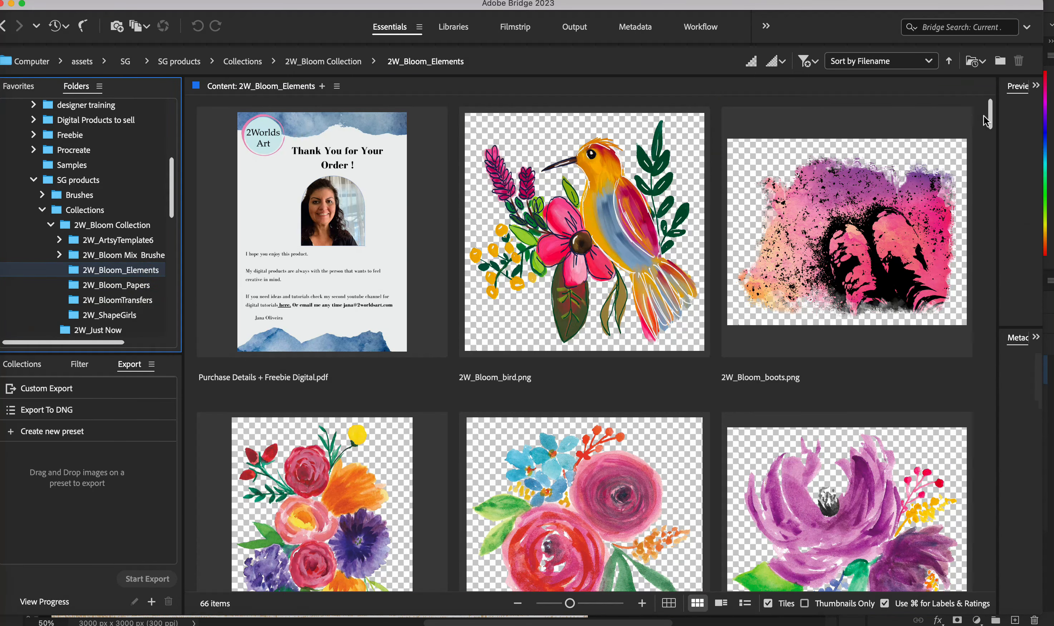
pyautogui.moveTo(982, 115)
pyautogui.mouseDown()
pyautogui.moveTo(982, 148)
pyautogui.moveTo(982, 138)
pyautogui.mouseUp()
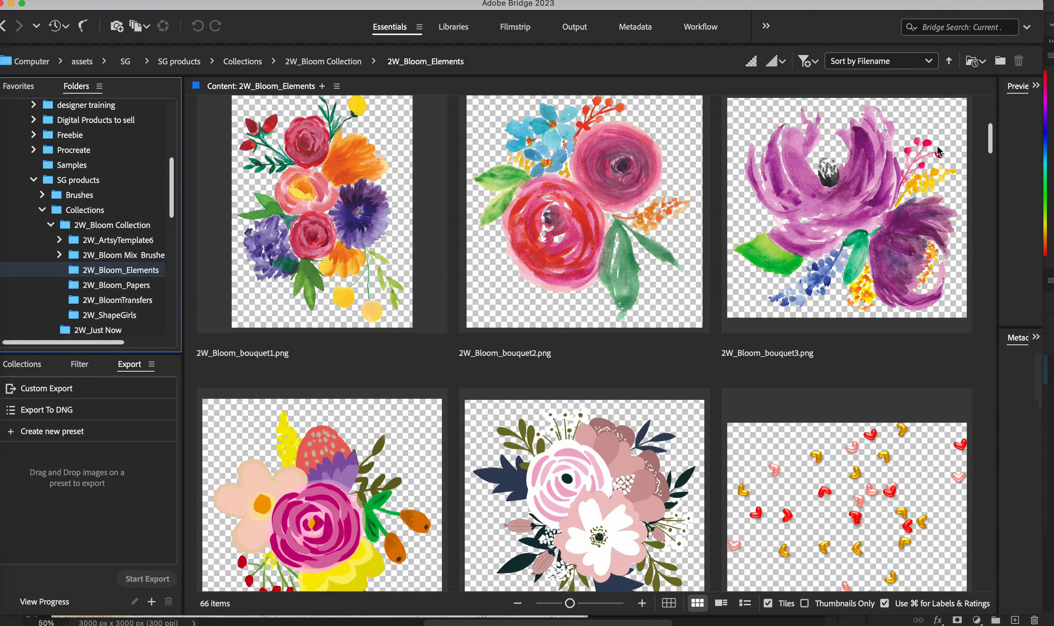
pyautogui.doubleClick(328, 226)
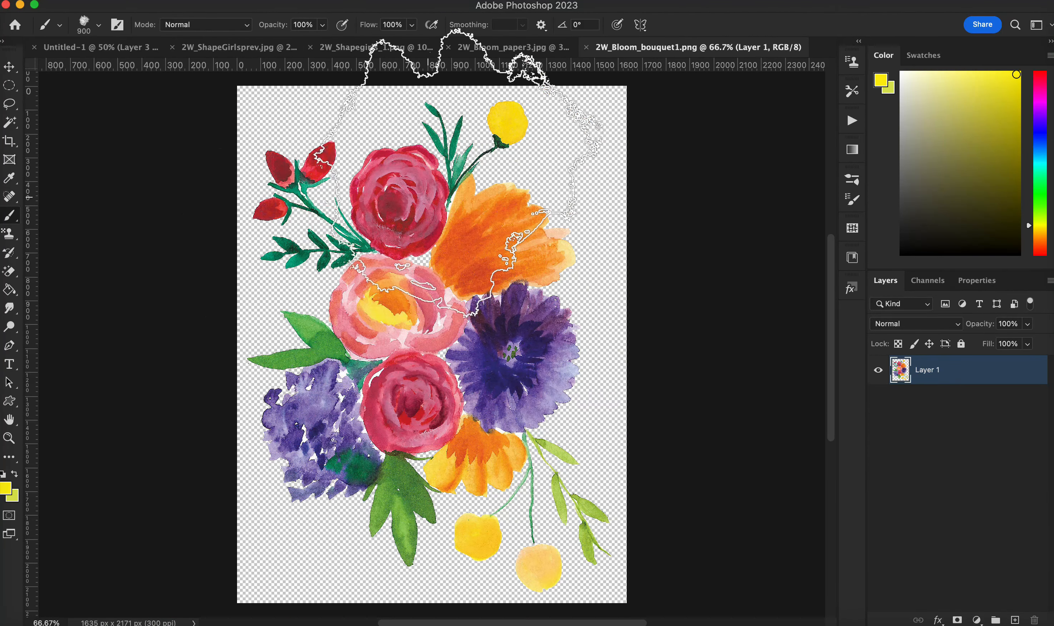
# Close 2W_Bloom_bouquet1.png, 2W_Bloom_paper3.jpg and 2W_Shapegirls_1.png without saving changes, and bring up 2W_ShapeGirlsprev.jpg.
pyautogui.click(585, 48)
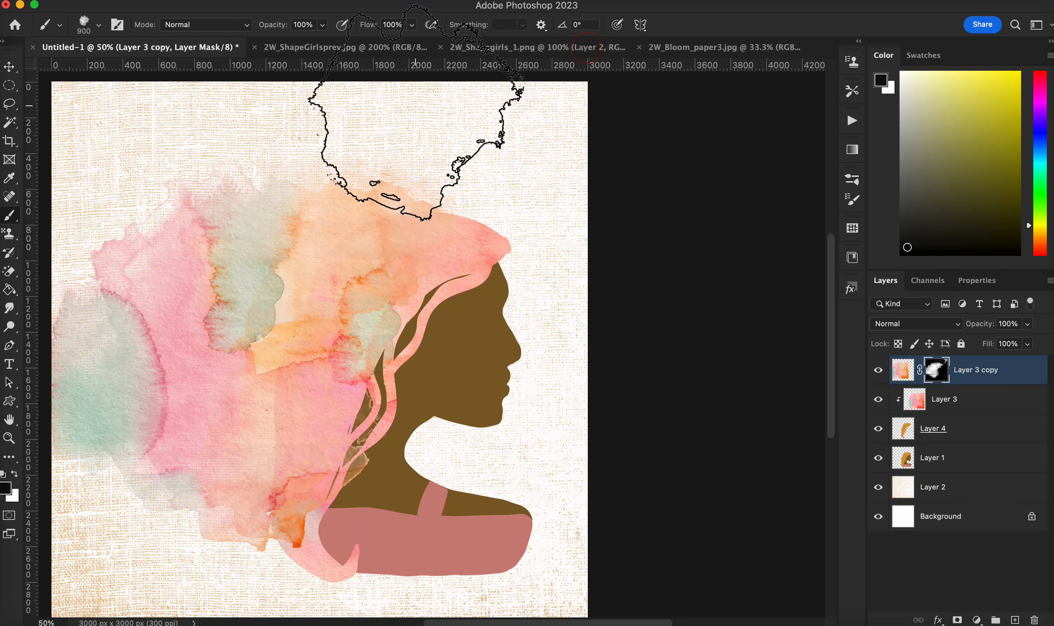
pyautogui.click(681, 48)
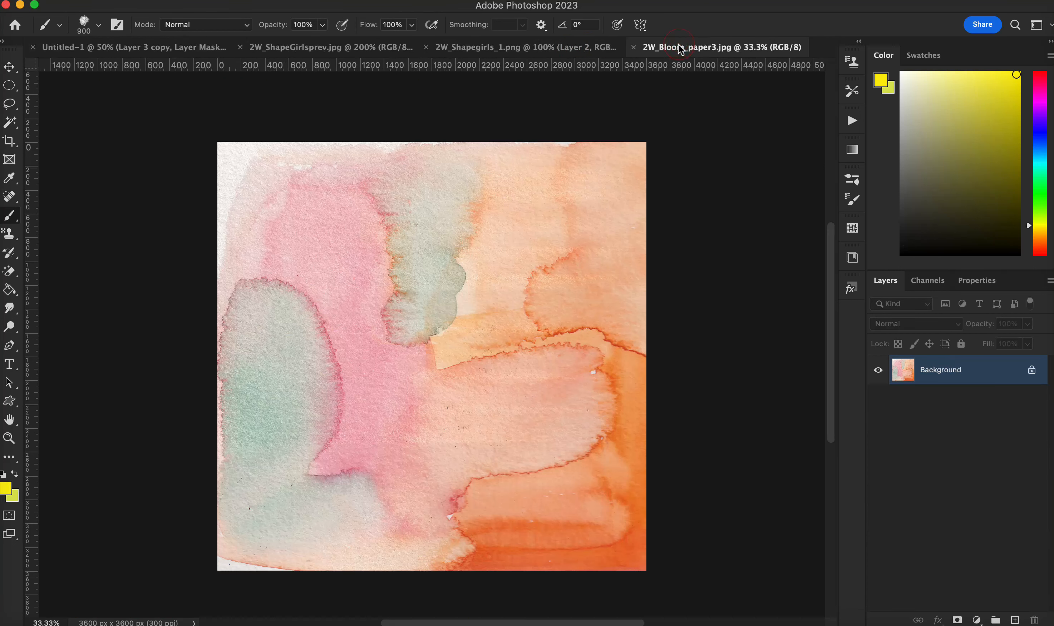
pyautogui.click(634, 48)
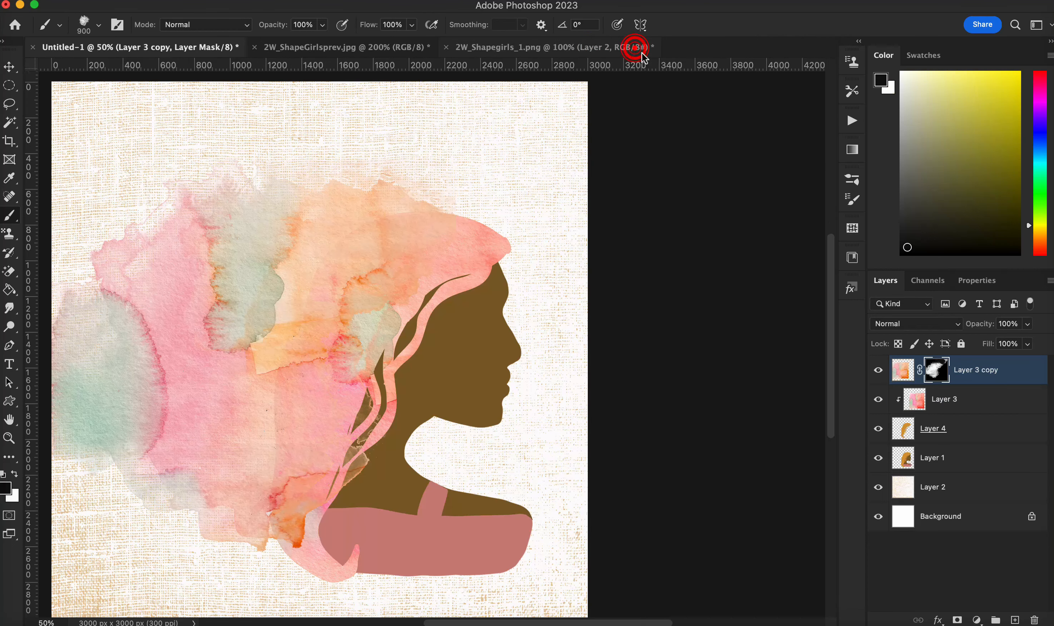
pyautogui.click(466, 48)
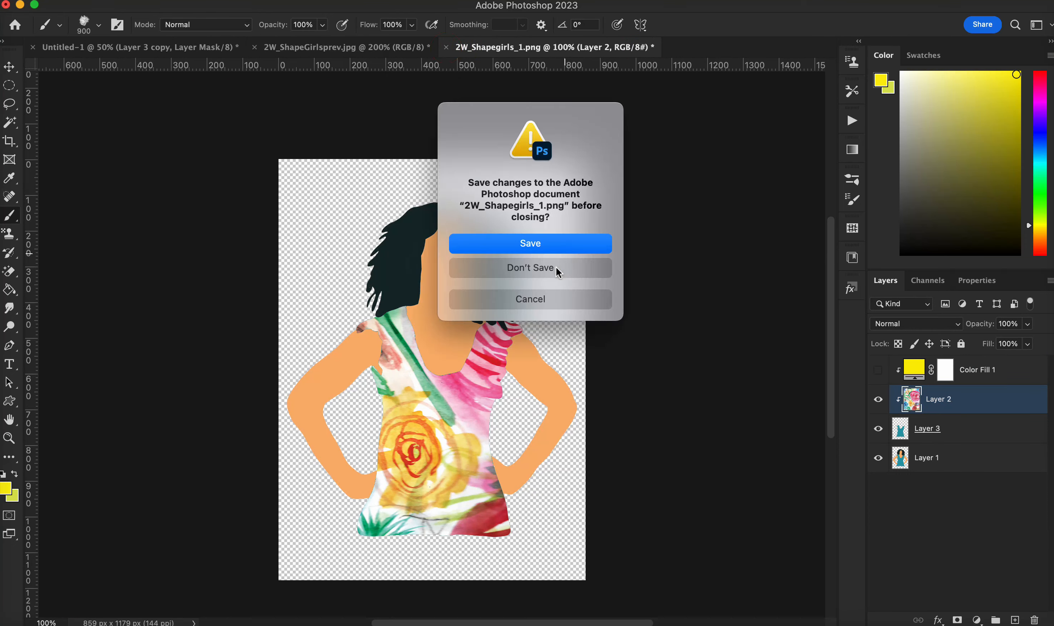
pyautogui.click(557, 269)
pyautogui.click(291, 48)
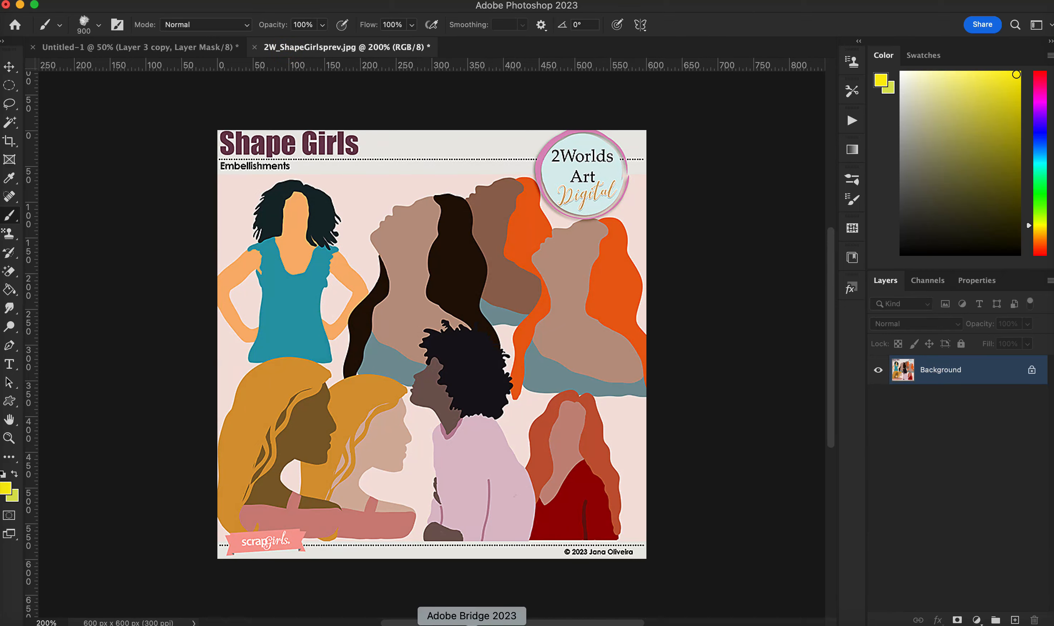
# Reopen 2W_Bloom_bouquet1.png from Adobe Bridge and move the bouquet into Untitled-1 over the hair watercolor.
pyautogui.click(471, 625)
pyautogui.doubleClick(325, 237)
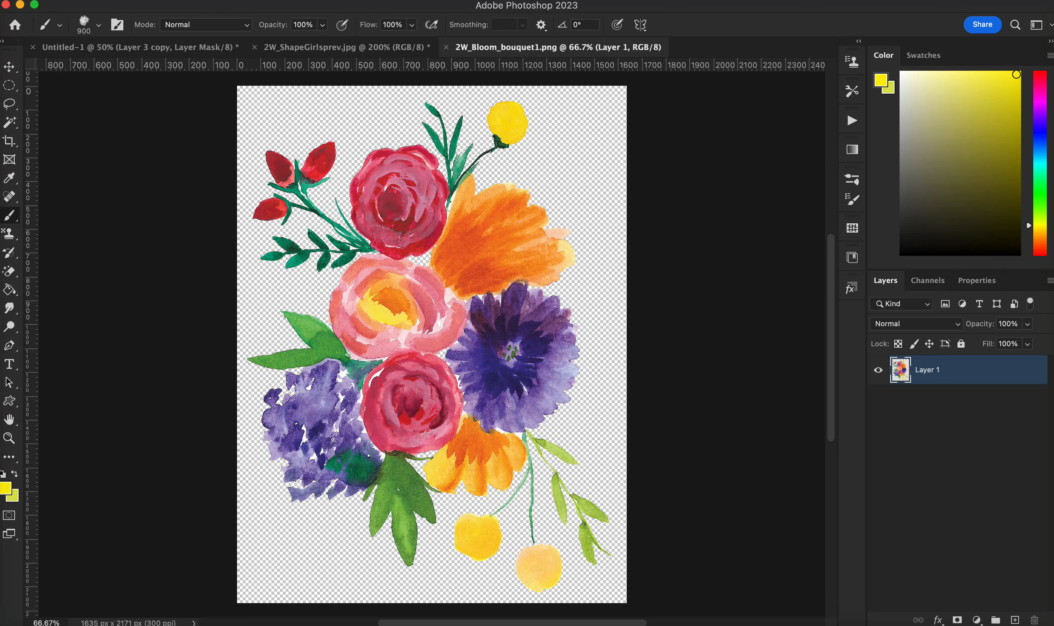
pyautogui.click(9, 67)
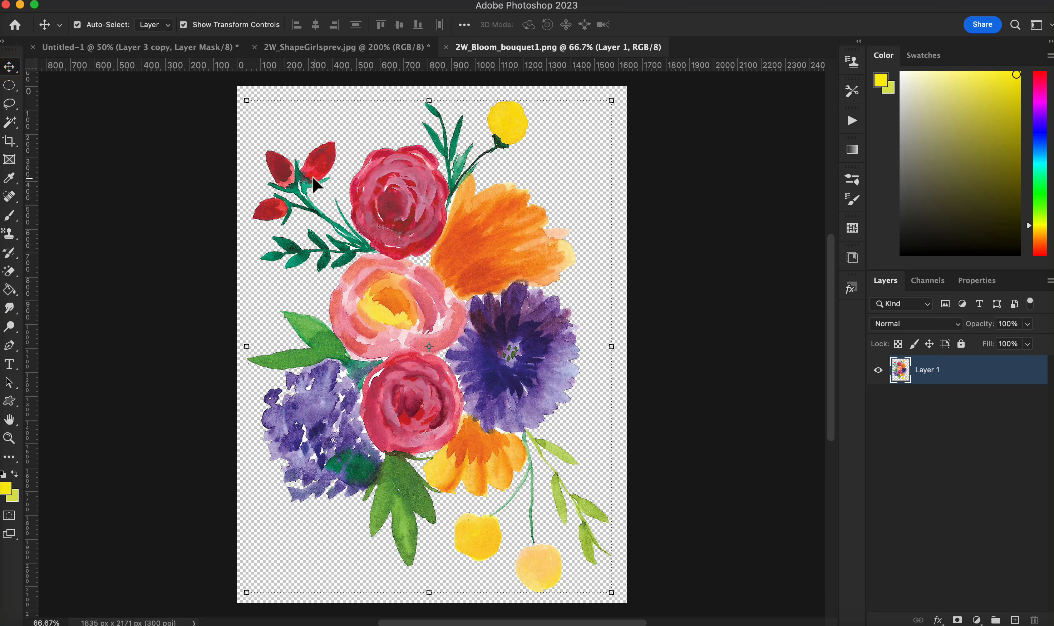
pyautogui.moveTo(313, 164); pyautogui.dragTo(256, 267)
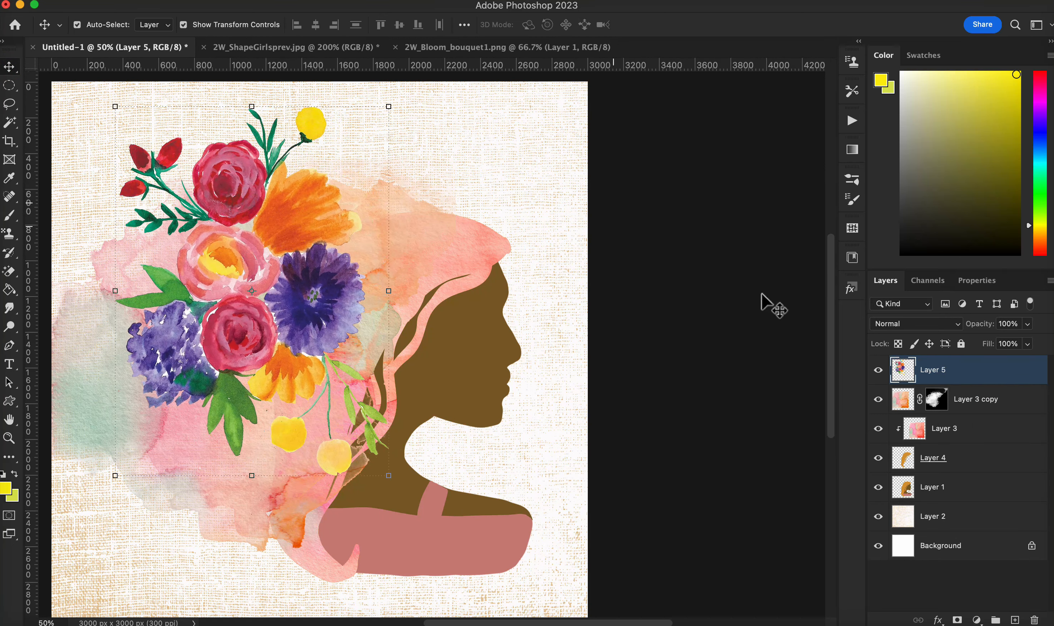
# Clip the bouquet layer to Layer 3 copy and set its blend mode to Color Burn.
pyautogui.moveTo(900, 371); pyautogui.dragTo(910, 389)
pyautogui.keyDown('alt'); pyautogui.click(910, 384); pyautogui.keyUp('alt')
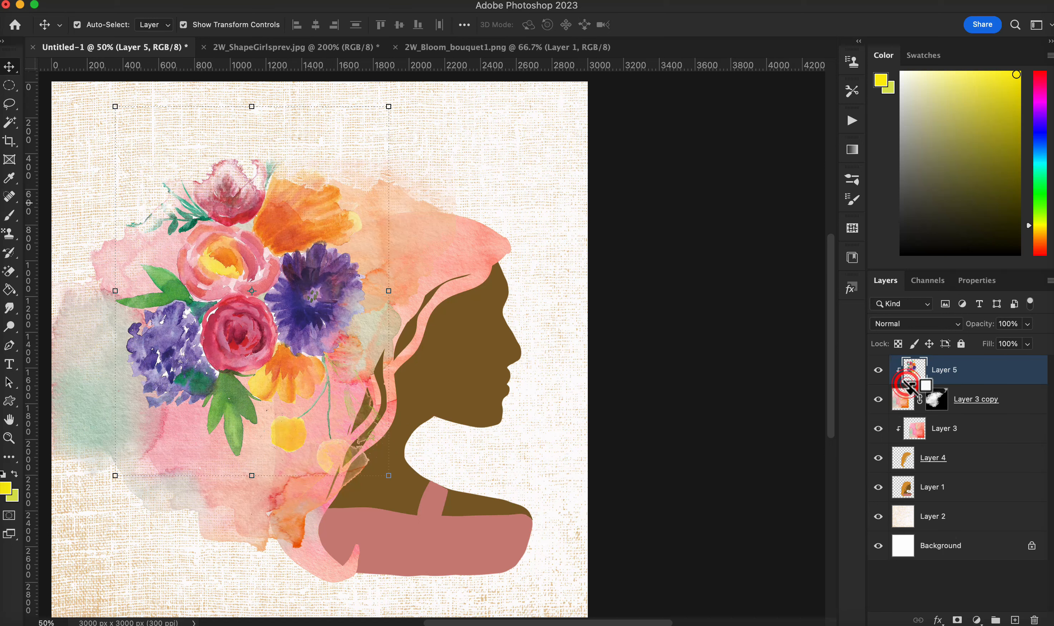
pyautogui.click(913, 326)
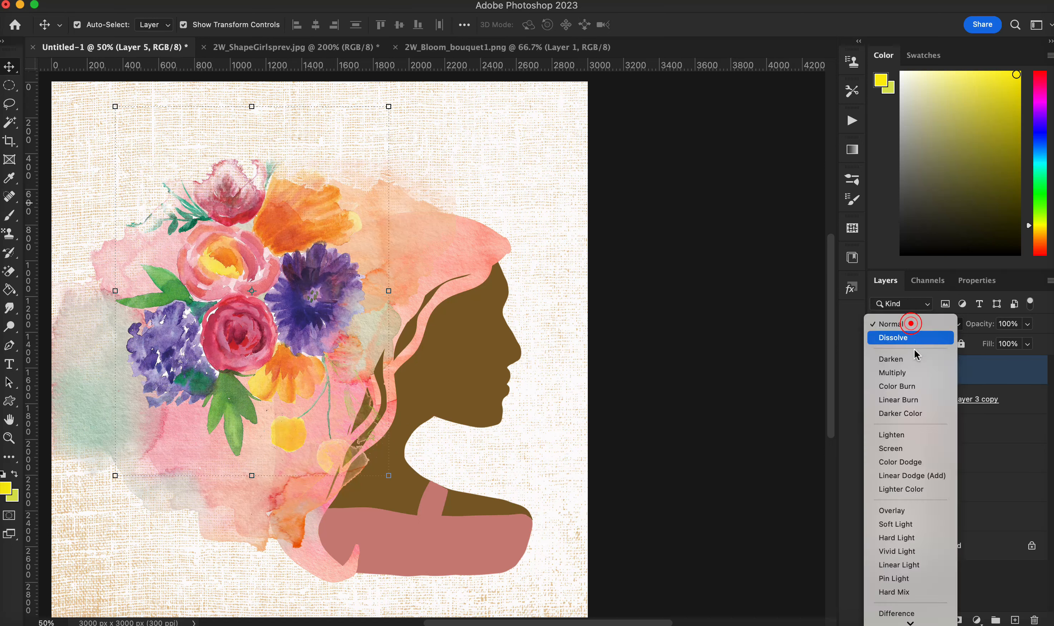
pyautogui.click(909, 390)
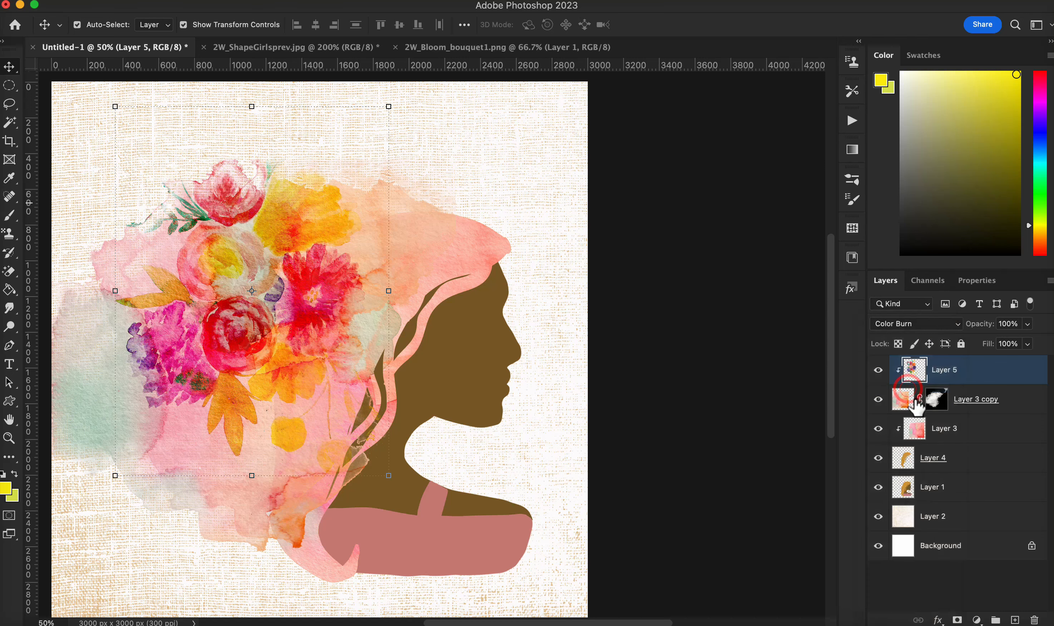
pyautogui.click(912, 326)
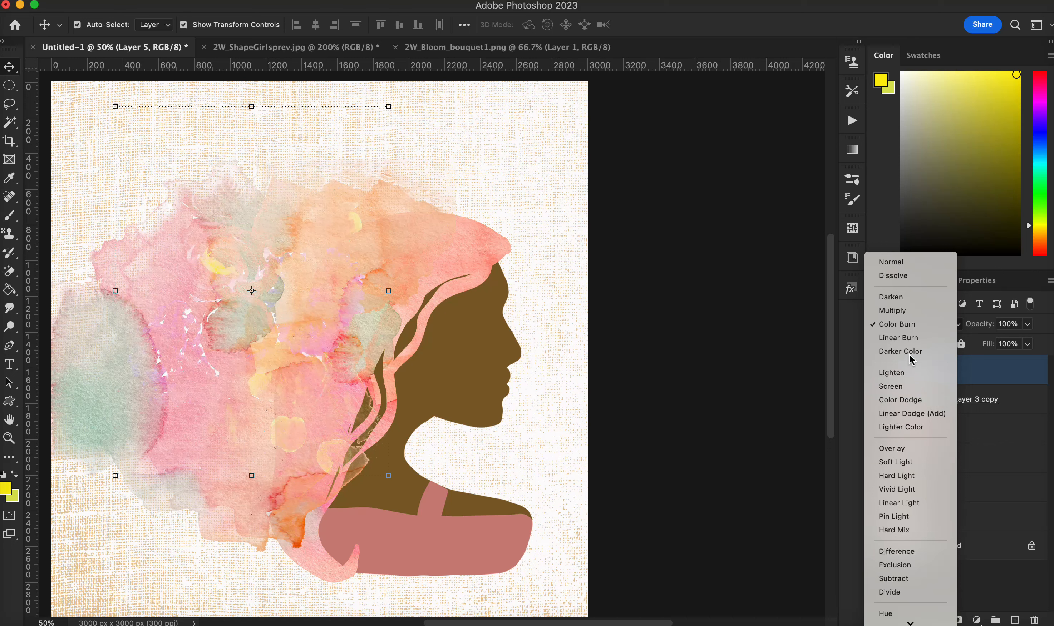
pyautogui.click(912, 325)
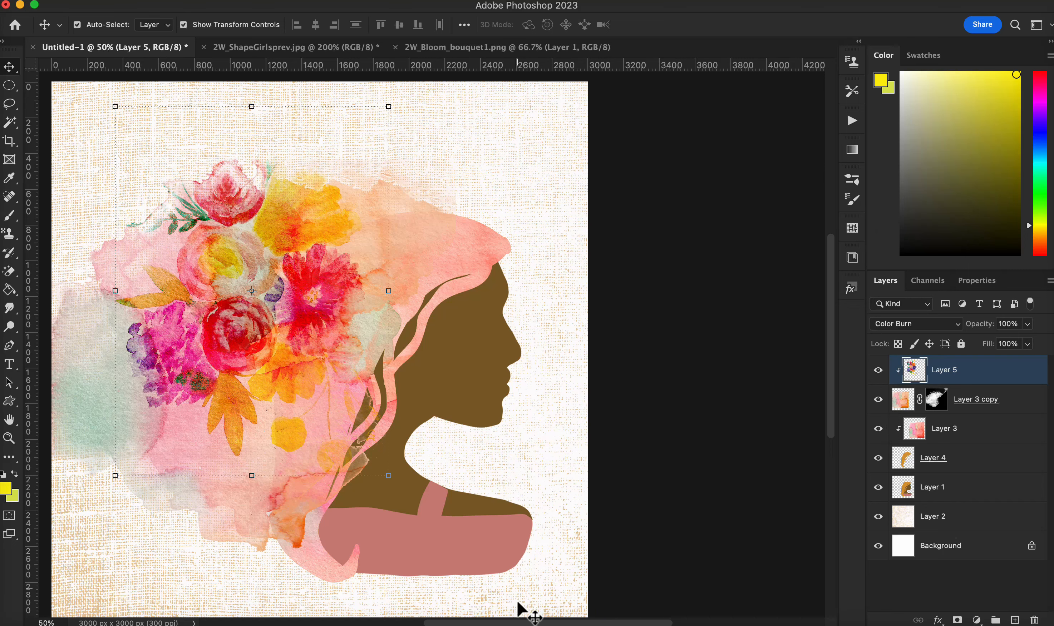
# Browse the 2W_Bloom_Elements folder in Adobe Bridge and open 2W_Bloom_paint1.png.
pyautogui.click(471, 624)
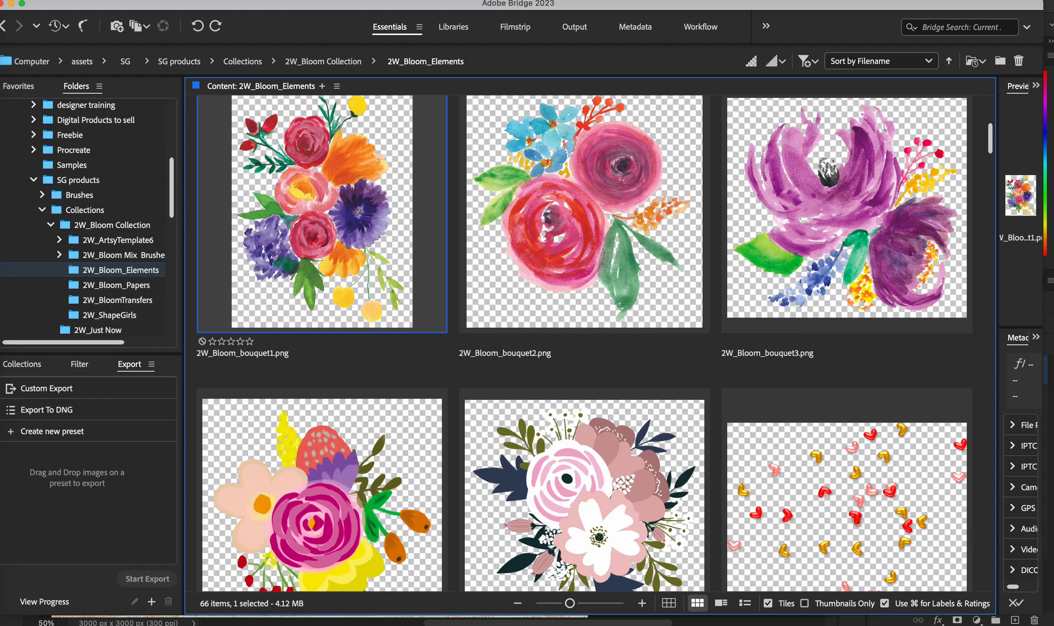
pyautogui.click(988, 288)
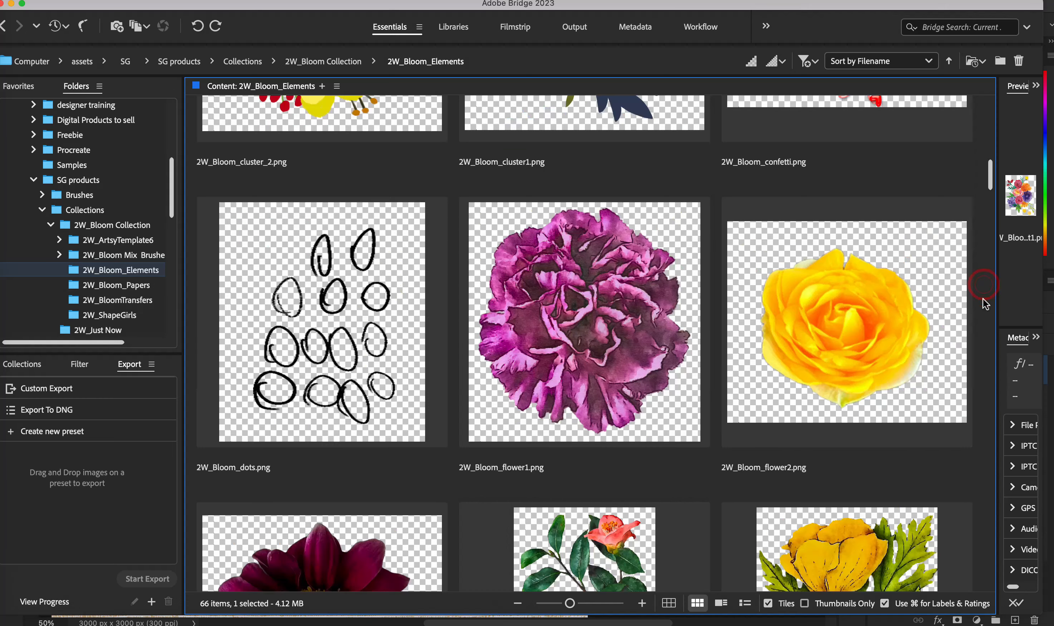
pyautogui.click(984, 300)
pyautogui.moveTo(988, 218)
pyautogui.mouseDown()
pyautogui.moveTo(973, 297)
pyautogui.moveTo(979, 428)
pyautogui.mouseUp()
pyautogui.doubleClick(582, 328)
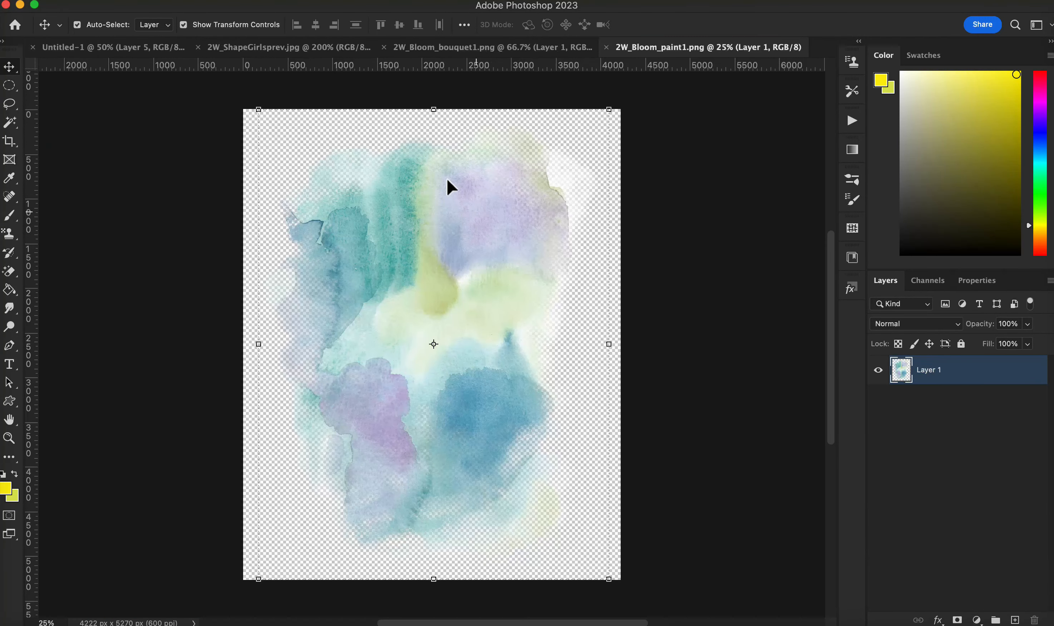
# Move the 2W_Bloom_paint1 watercolor into Untitled-1 over the hair and clip it to Layer 3 copy above the bouquet layer.
pyautogui.moveTo(417, 180); pyautogui.dragTo(188, 180)
pyautogui.moveTo(248, 372); pyautogui.dragTo(269, 400)
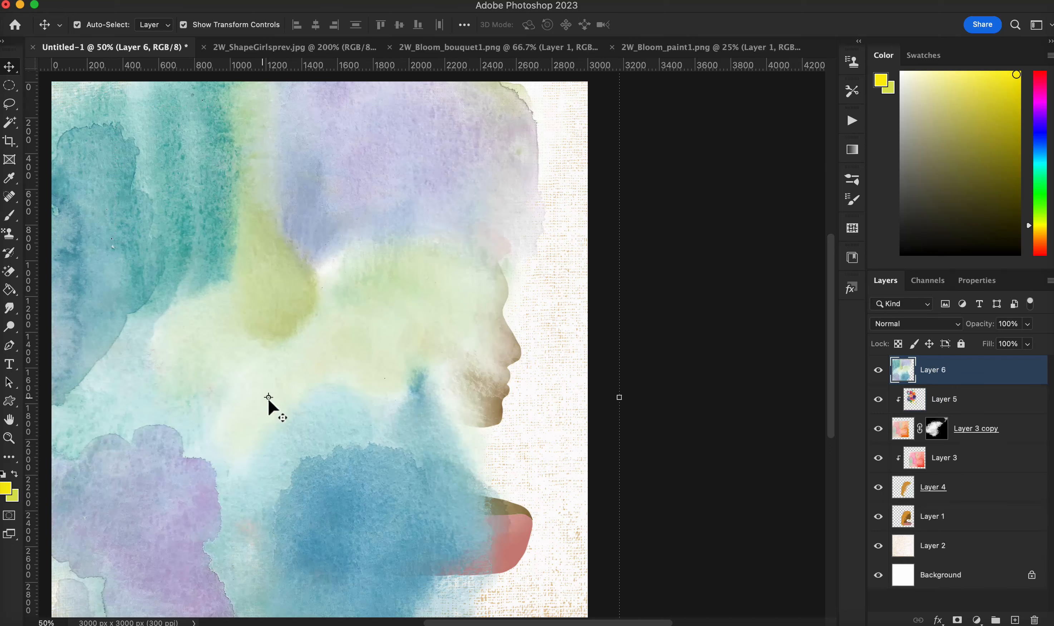
pyautogui.keyDown('alt'); pyautogui.click(926, 383); pyautogui.keyUp('alt')
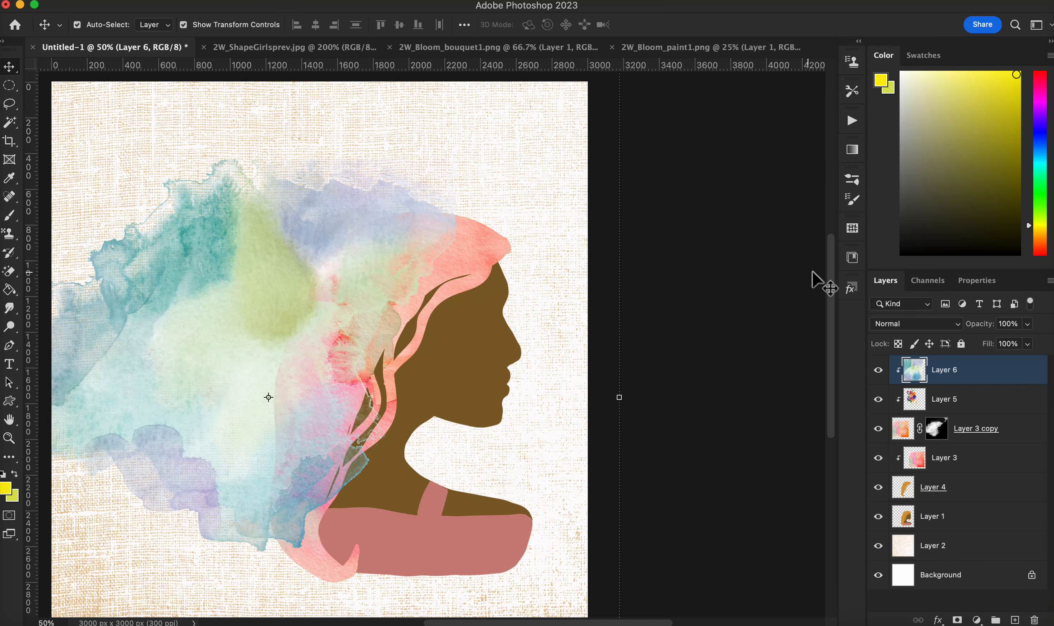
pyautogui.moveTo(829, 276); pyautogui.dragTo(838, 205)
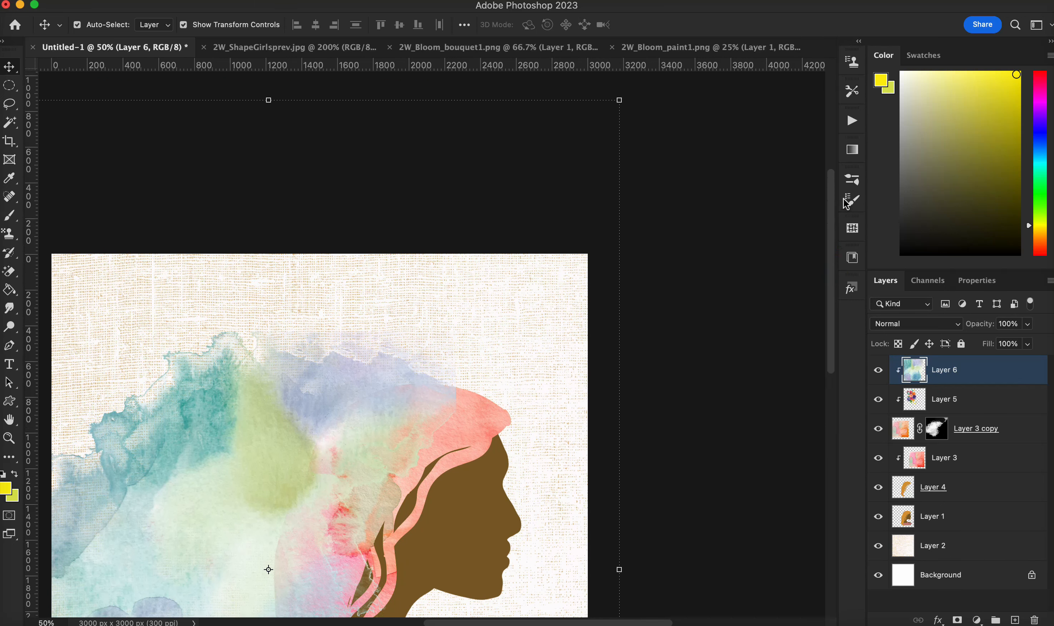
# Scale the Layer 6 watercolor to 57.34%, placing it over the lower-left hair, and set its blend mode to Overlay.
pyautogui.moveTo(619, 120); pyautogui.dragTo(190, 428)
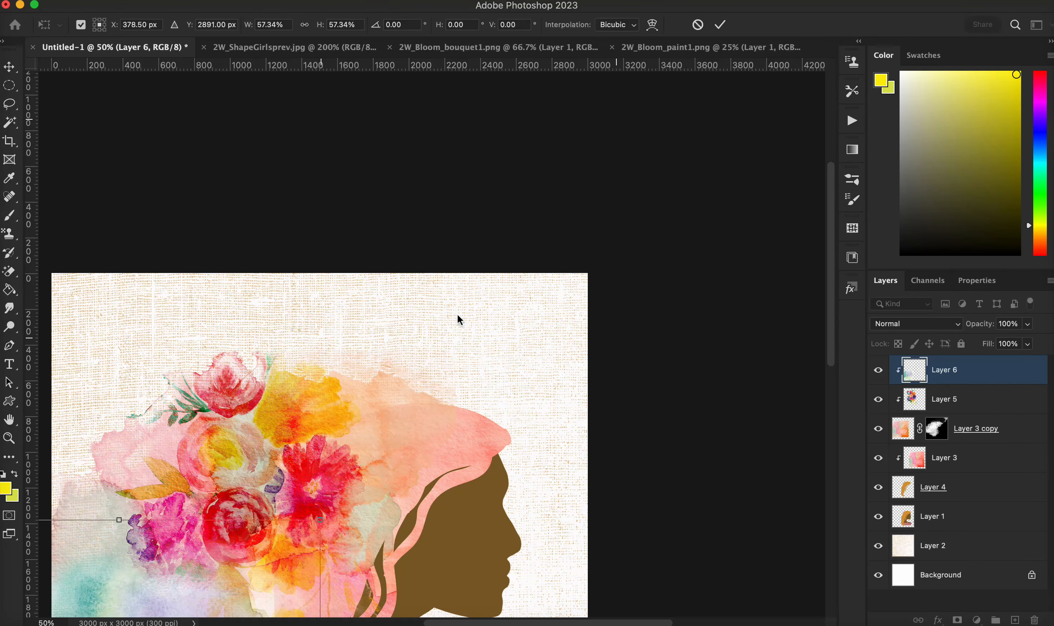
pyautogui.moveTo(833, 305); pyautogui.dragTo(803, 391)
pyautogui.click(933, 324)
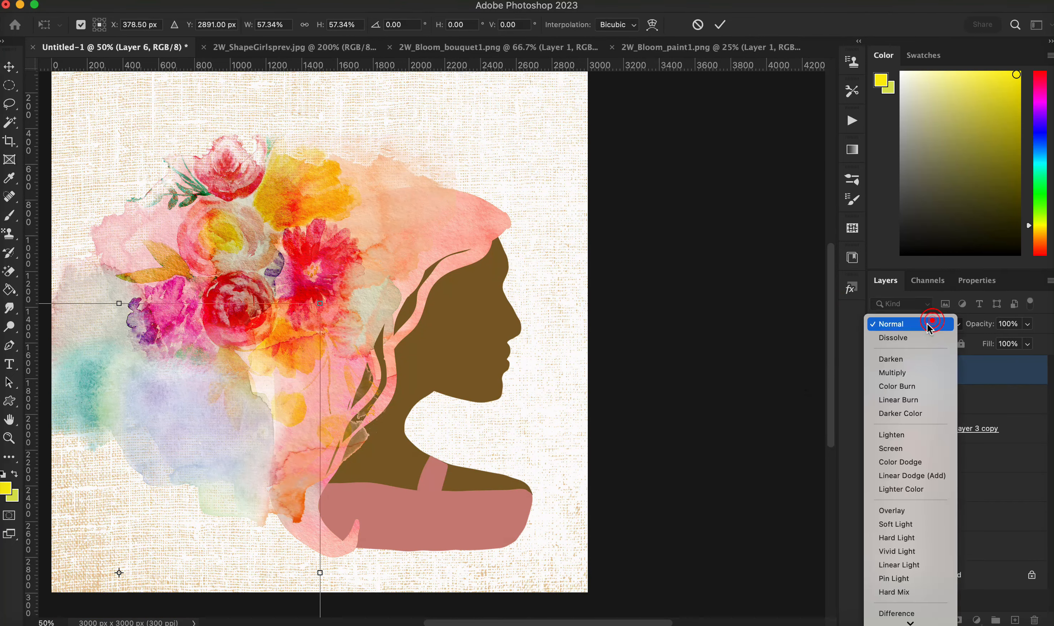
pyautogui.click(711, 30)
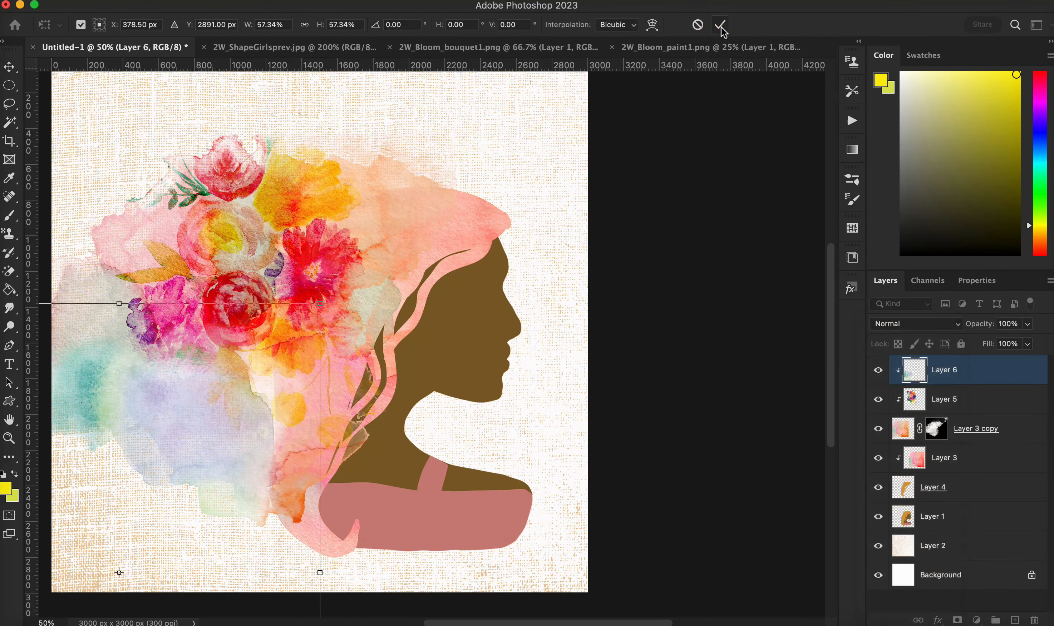
pyautogui.click(720, 26)
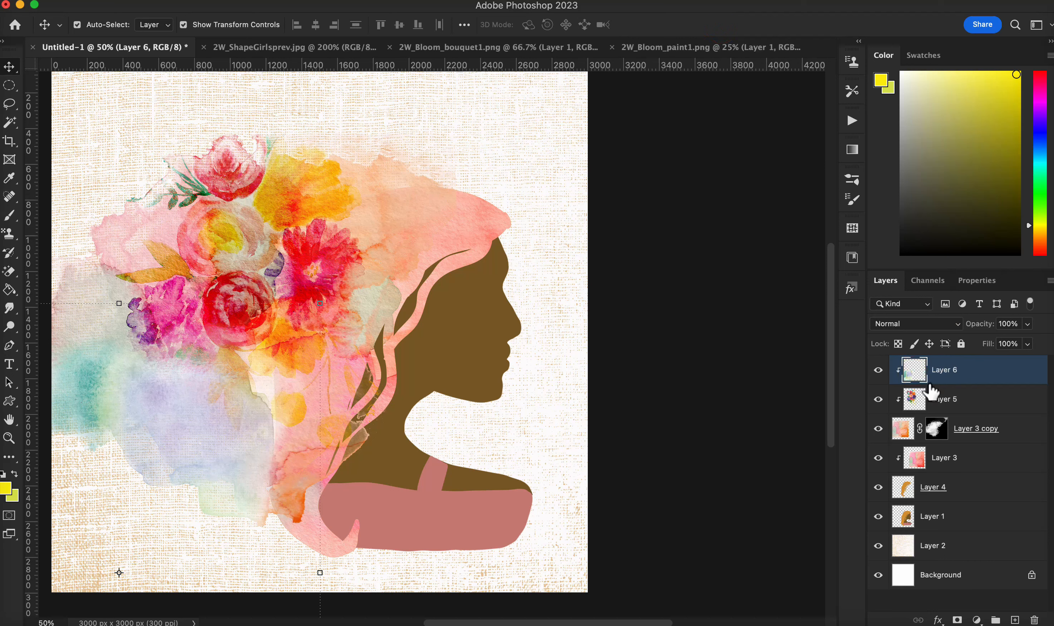
pyautogui.click(929, 327)
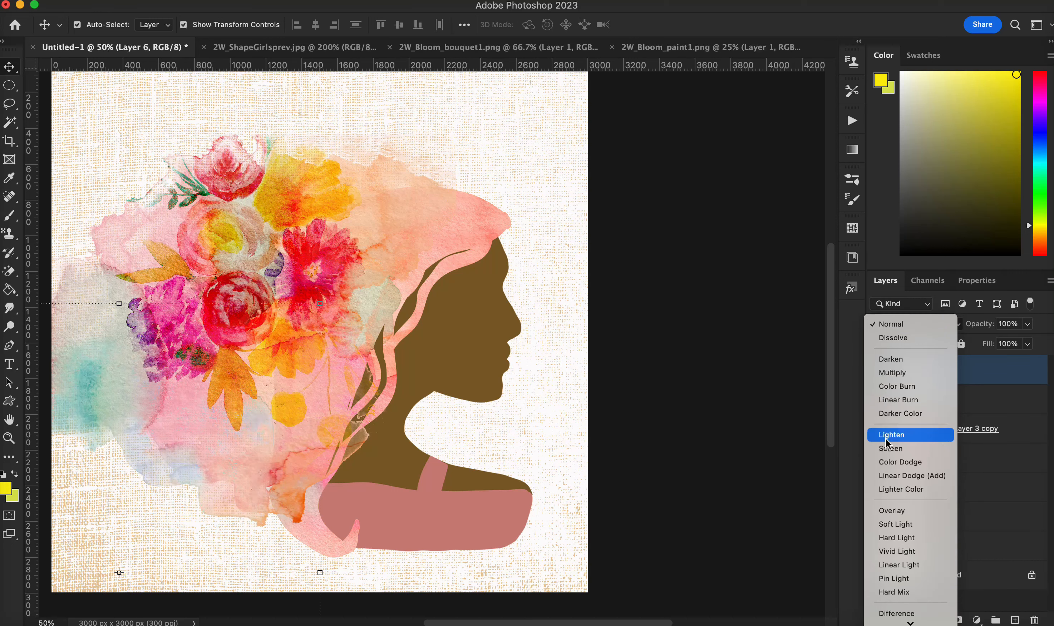
pyautogui.click(890, 511)
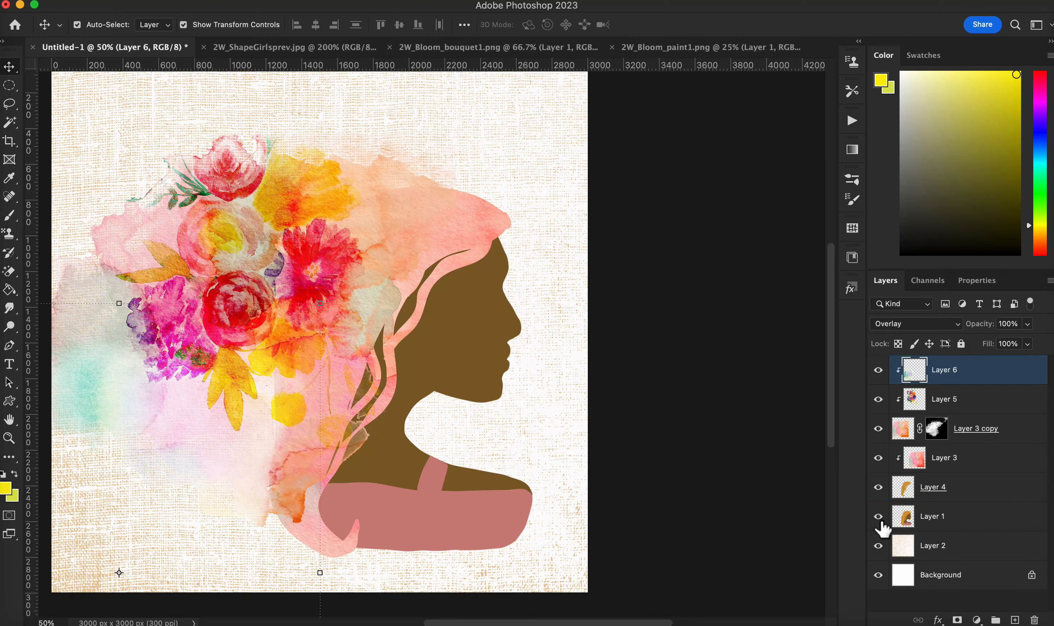
# Select the pink dress on Layer 1 with the Magic Wand and copy it onto its own layer.
pyautogui.click(905, 524)
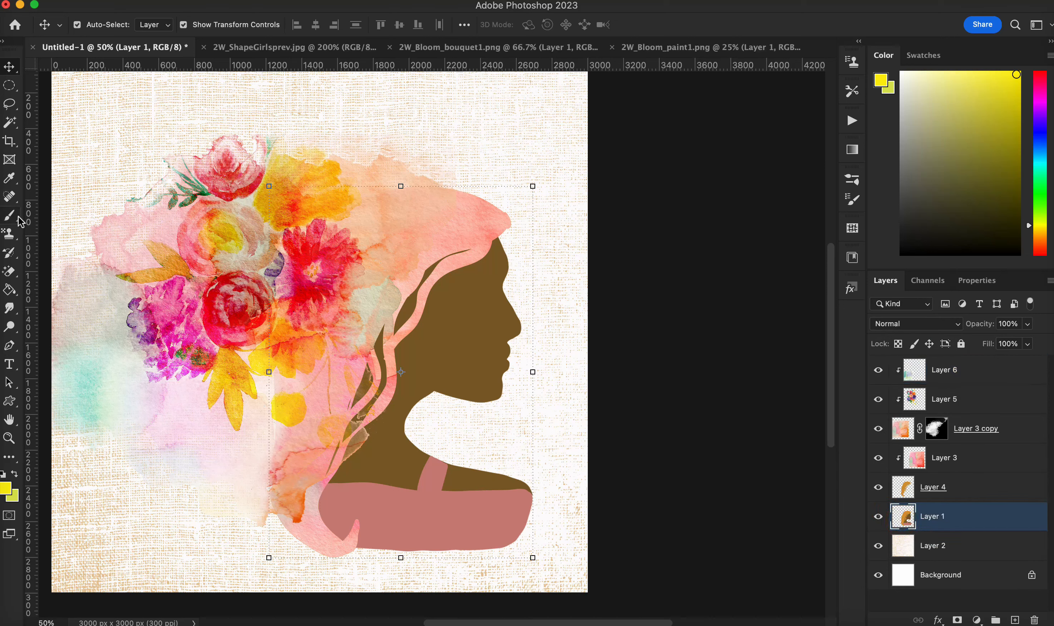
pyautogui.click(10, 127)
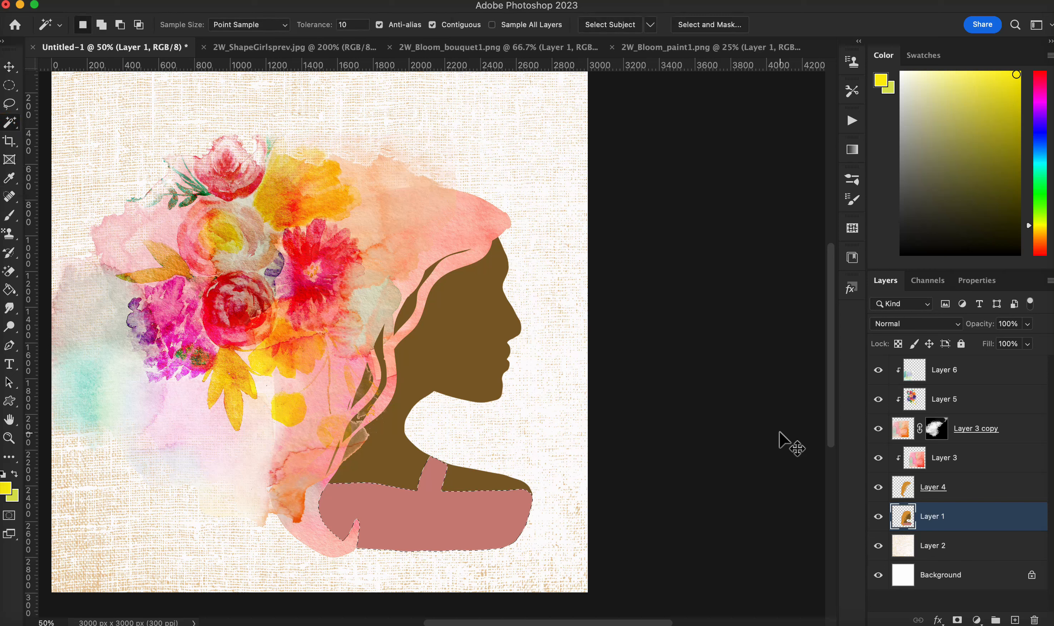
pyautogui.press('super+j')
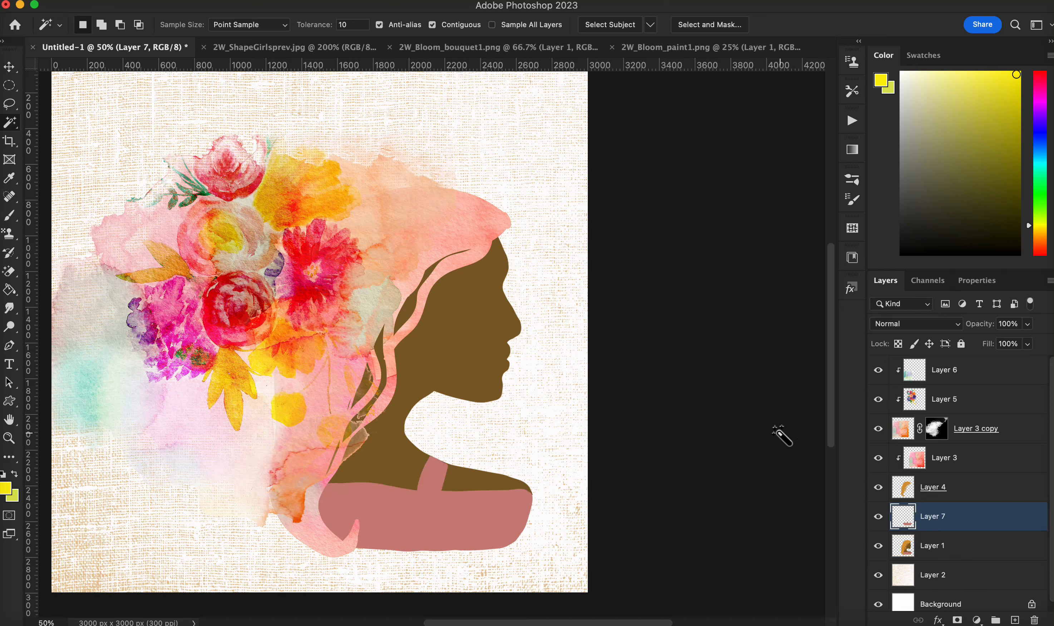
# Bring the 2W_Bloom_paint1 watercolor into Untitled-1, scale it to 62.09%, place it over the dress and clip it to Layer 7.
pyautogui.click(669, 47)
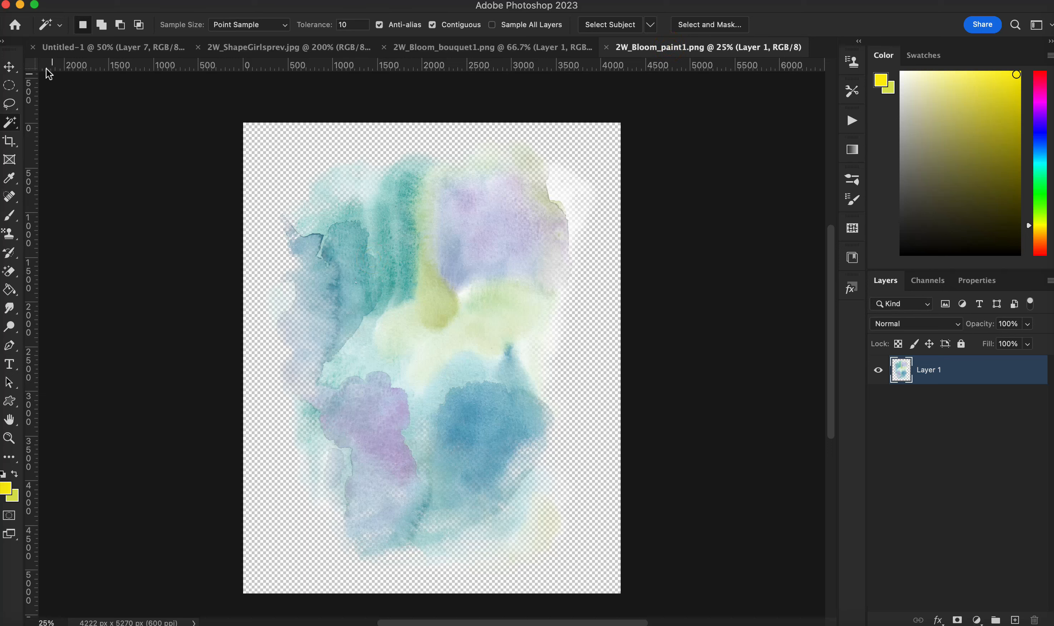
pyautogui.click(13, 68)
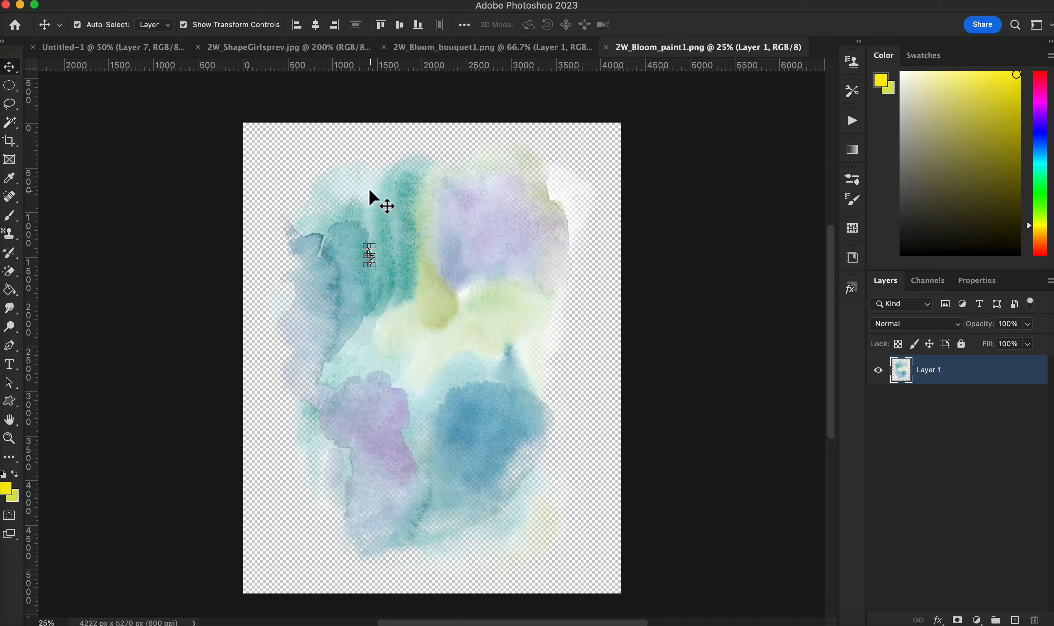
pyautogui.moveTo(390, 214); pyautogui.dragTo(355, 304)
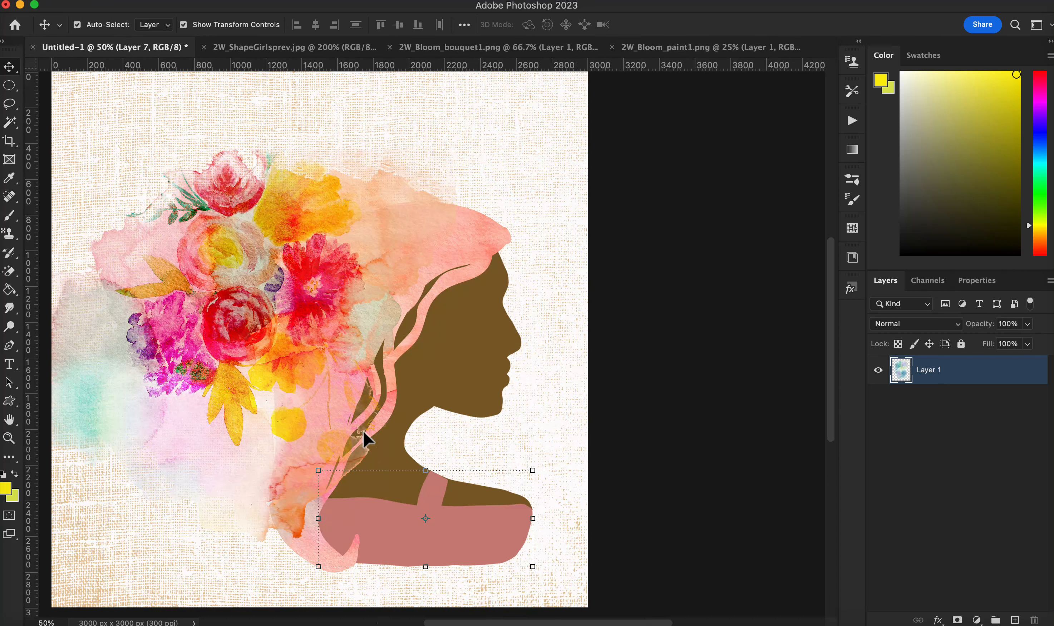
pyautogui.moveTo(363, 430); pyautogui.dragTo(392, 437)
pyautogui.moveTo(562, 198); pyautogui.dragTo(577, 378)
pyautogui.moveTo(746, 189); pyautogui.dragTo(367, 543)
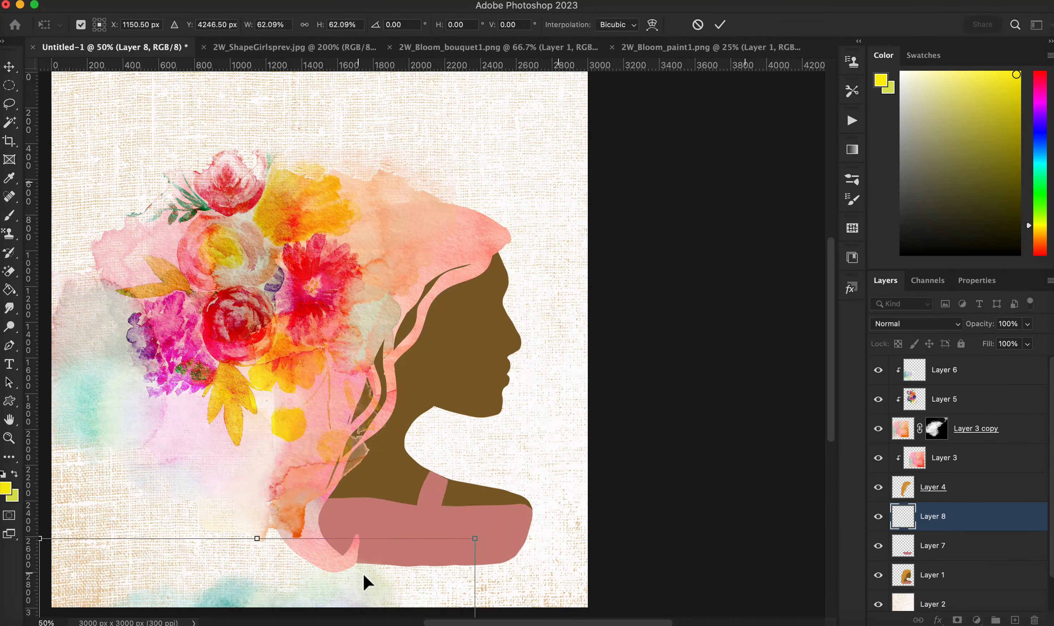
pyautogui.moveTo(365, 582); pyautogui.dragTo(564, 426)
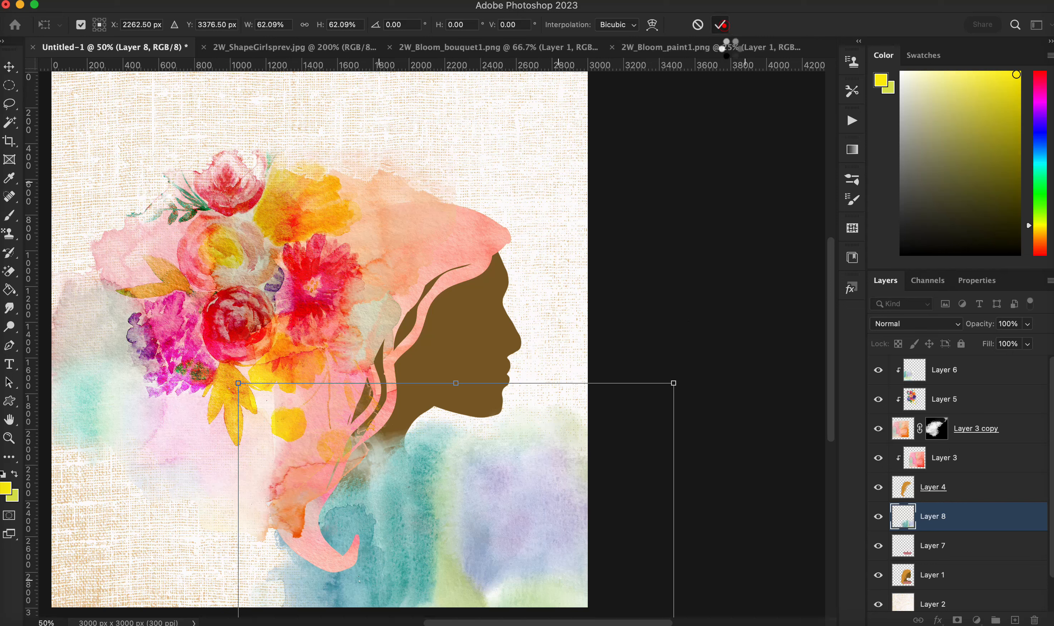
pyautogui.click(721, 24)
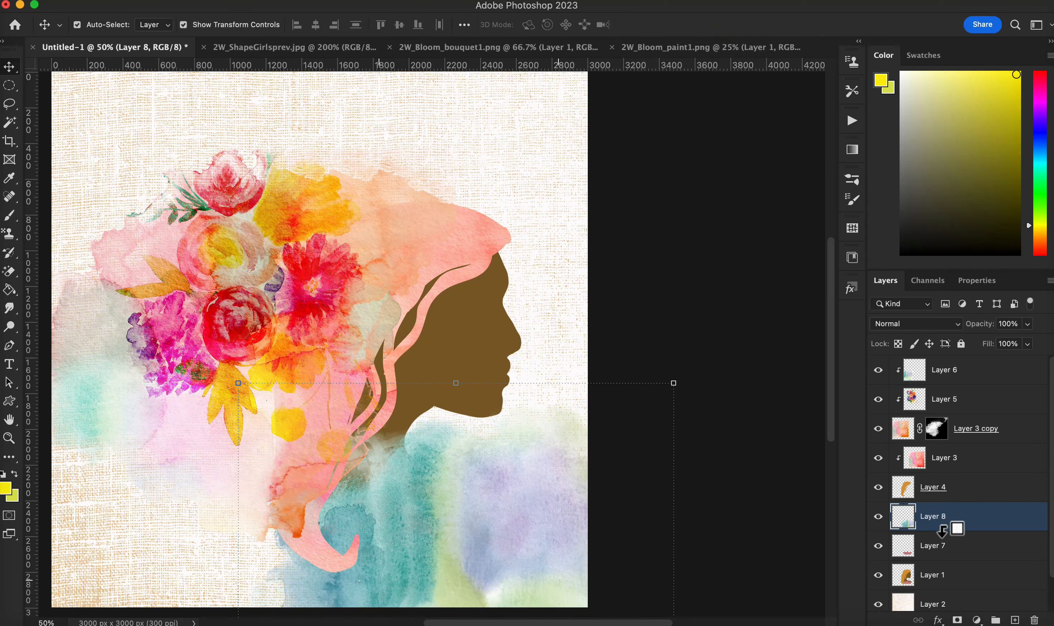
pyautogui.keyDown('alt'); pyautogui.click(942, 530); pyautogui.keyUp('alt')
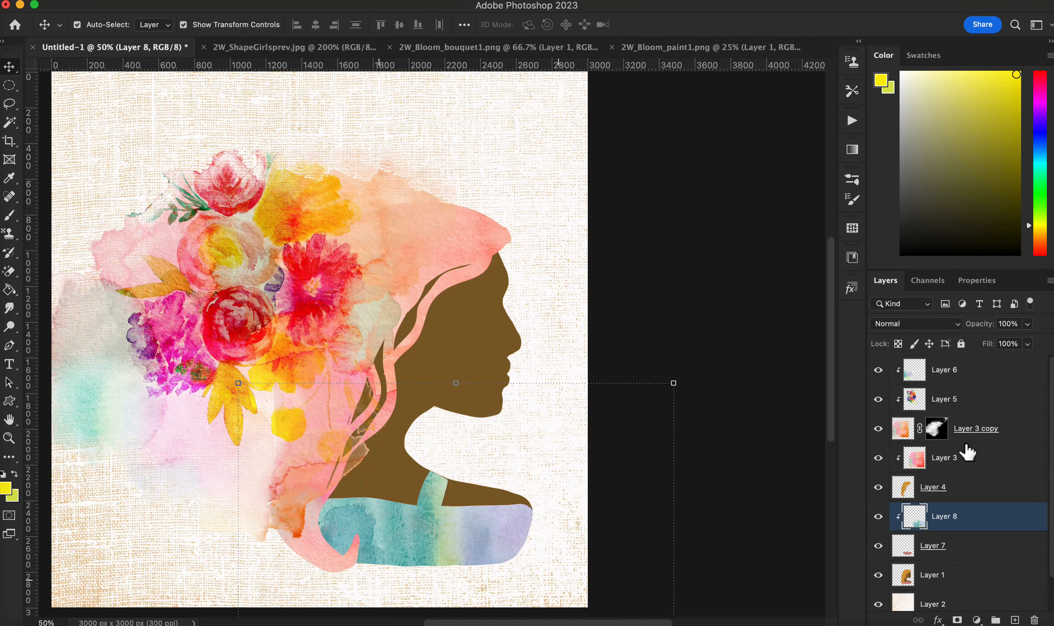
# Duplicate the dress watercolor layer, hide the copy with a black layer mask and choose the 2W_splatter7D brush at 900 px.
pyautogui.press('super+j')
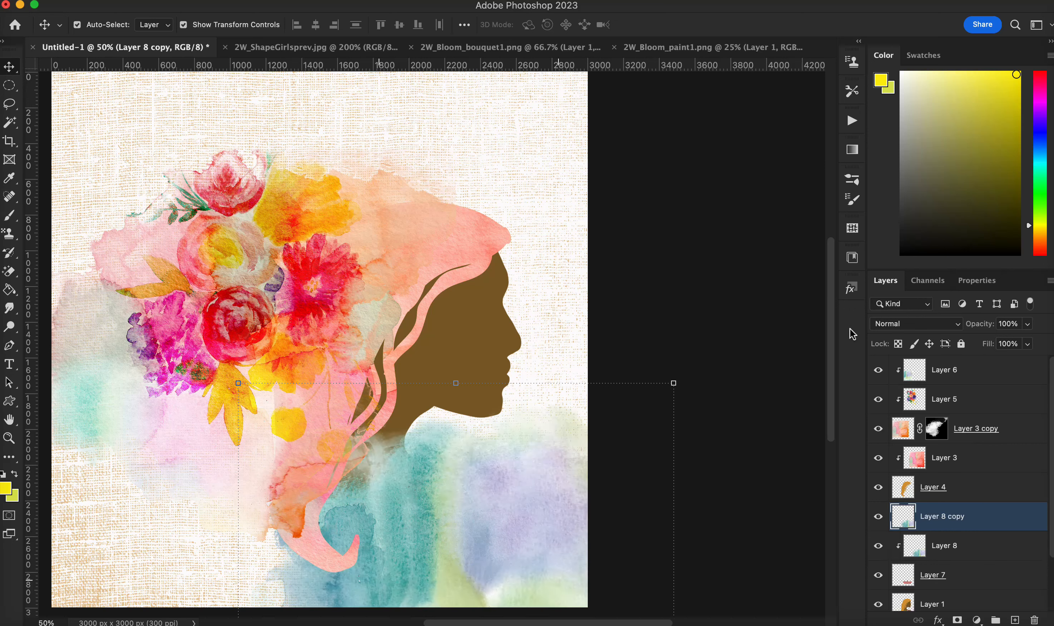
pyautogui.moveTo(537, 465); pyautogui.dragTo(555, 421)
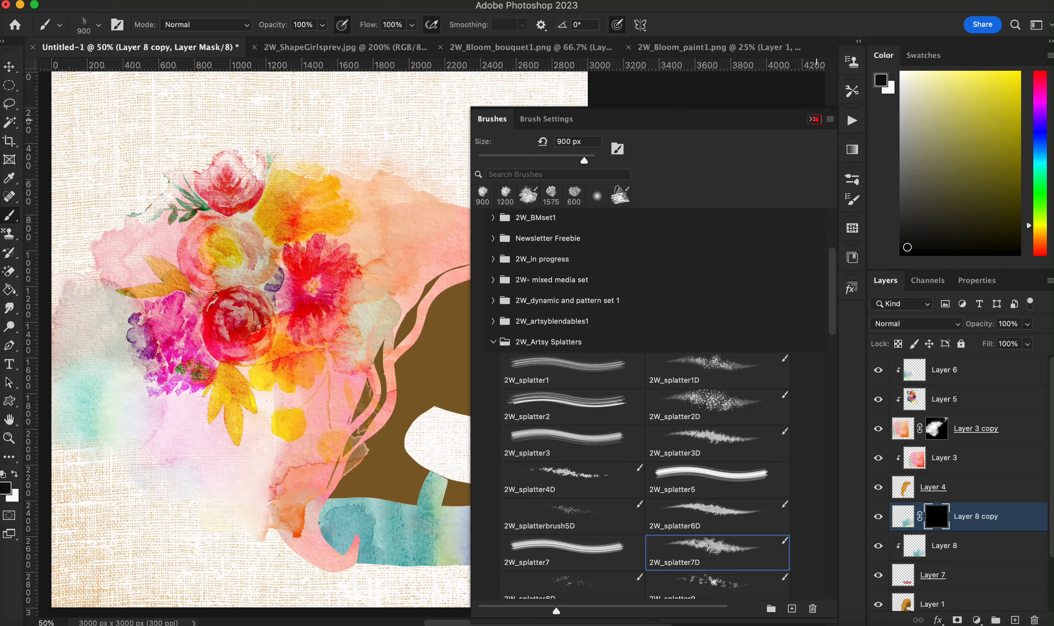
pyautogui.click(816, 120)
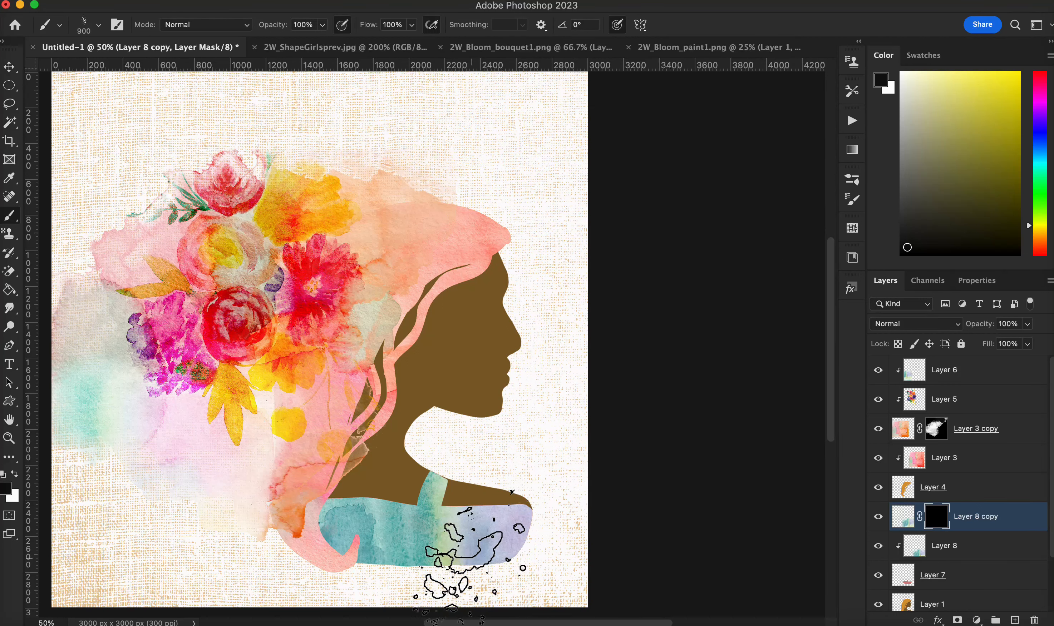
# Paint white on the Layer 8 copy mask around the dress's right and lower edges to reveal splattered watercolor.
pyautogui.press('x')
pyautogui.click(529, 553)
pyautogui.moveTo(529, 553)
pyautogui.mouseDown()
pyautogui.moveTo(423, 576)
pyautogui.moveTo(529, 493)
pyautogui.moveTo(567, 522)
pyautogui.moveTo(526, 526)
pyautogui.moveTo(551, 556)
pyautogui.moveTo(515, 547)
pyautogui.mouseUp()
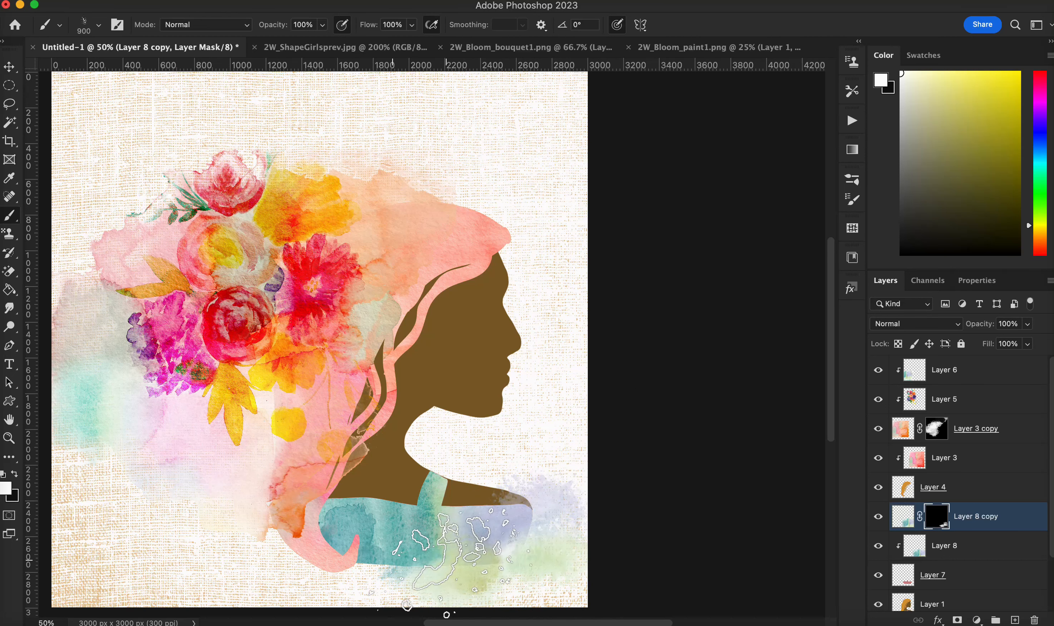
pyautogui.moveTo(422, 560); pyautogui.dragTo(419, 558)
# Add a new layer above Layer 2 and sample the rose's red as the brush color.
pyautogui.scroll(-3, 944, 560)
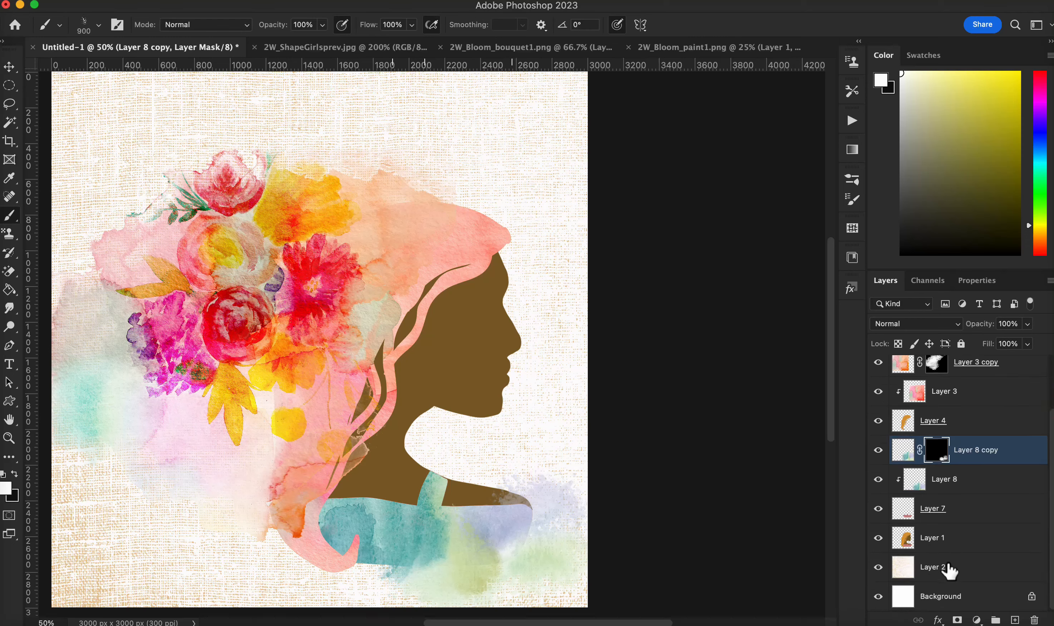
pyautogui.click(937, 567)
pyautogui.click(1014, 621)
pyautogui.keyDown('alt'); pyautogui.click(229, 321); pyautogui.keyUp('alt')
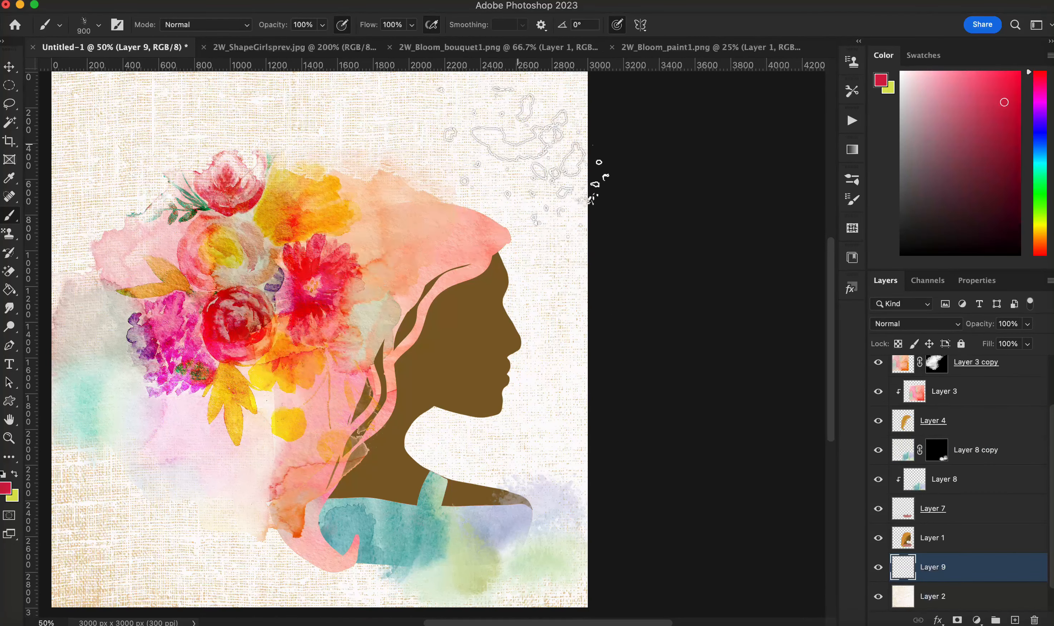
# Paint red splatters on Layer 9 in the canvas's upper-right, upper-left and lower-left corners, extending the upper-right patch toward the forehead.
pyautogui.click(532, 97)
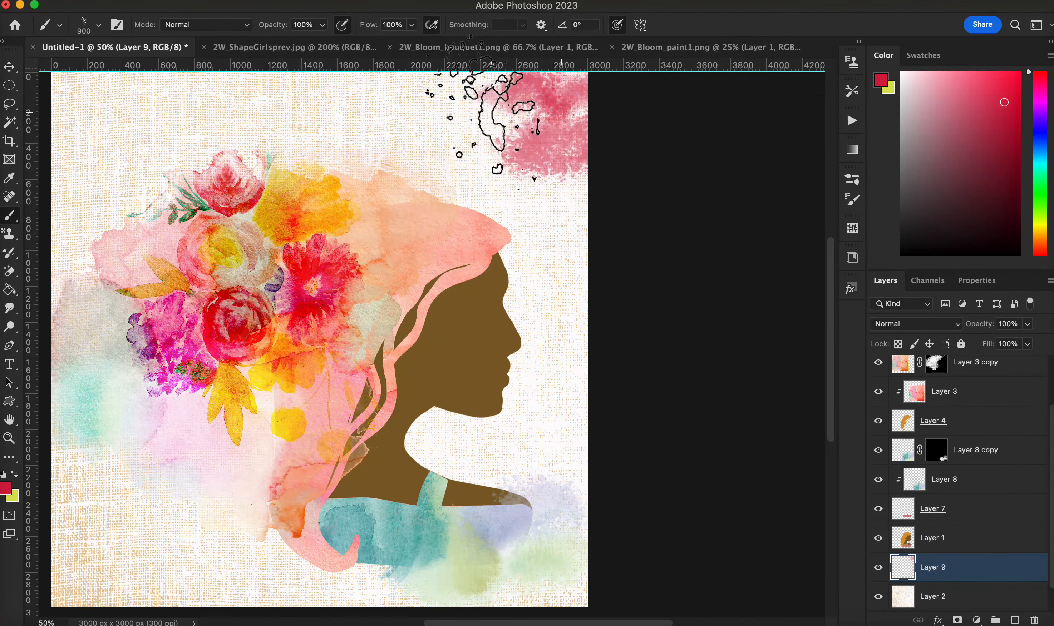
pyautogui.scroll(3, 667, 179)
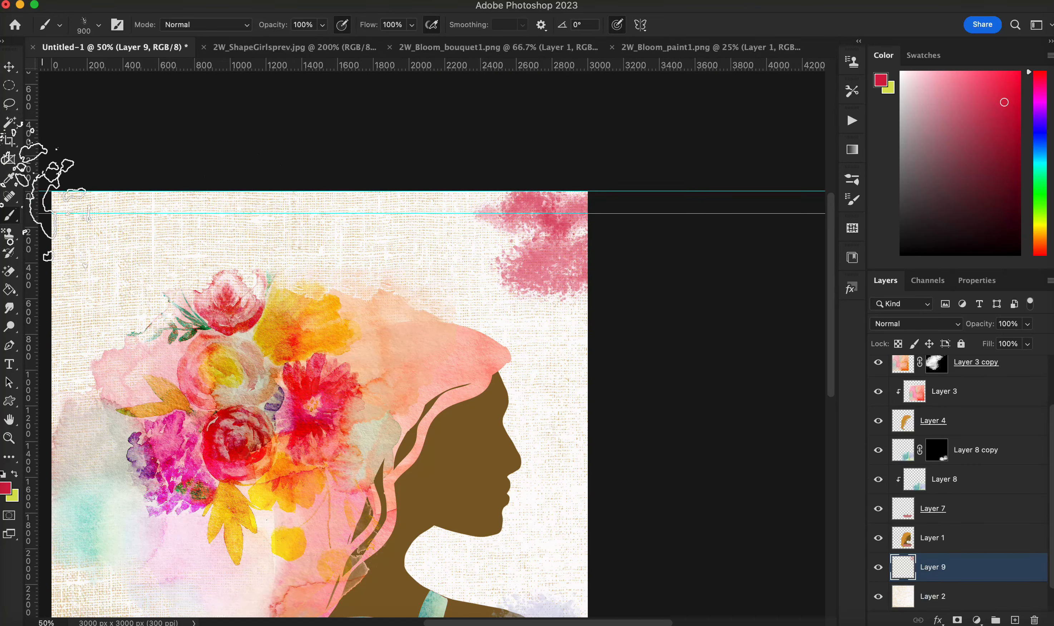
pyautogui.click(41, 203)
pyautogui.click(78, 206)
pyautogui.click(124, 209)
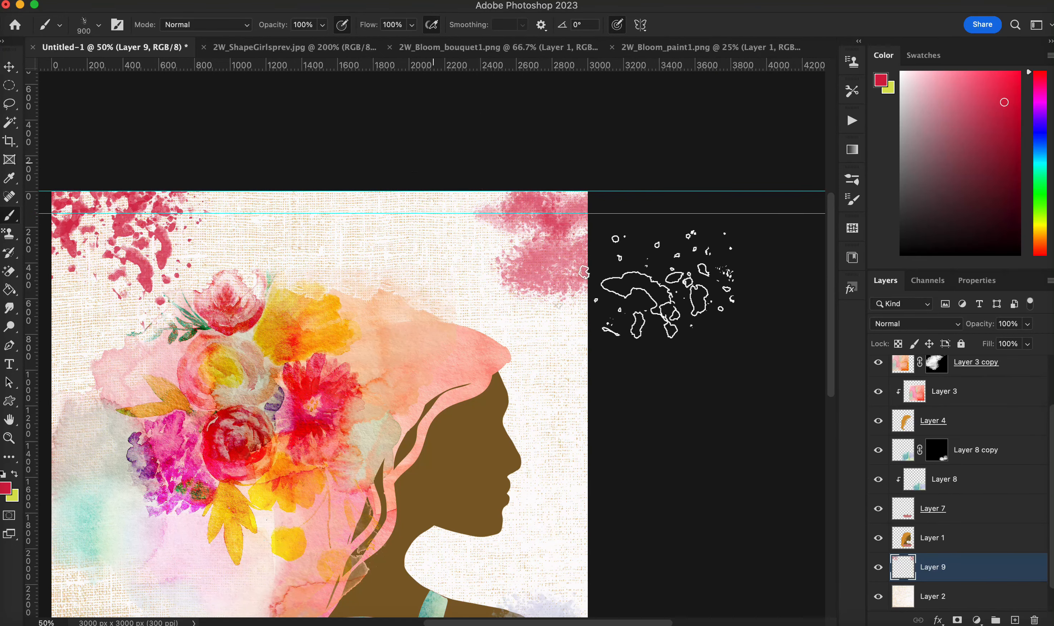
pyautogui.moveTo(831, 324); pyautogui.dragTo(823, 371)
pyautogui.moveTo(513, 156)
pyautogui.mouseDown()
pyautogui.moveTo(500, 158)
pyautogui.moveTo(475, 98)
pyautogui.moveTo(514, 124)
pyautogui.moveTo(522, 211)
pyautogui.mouseUp()
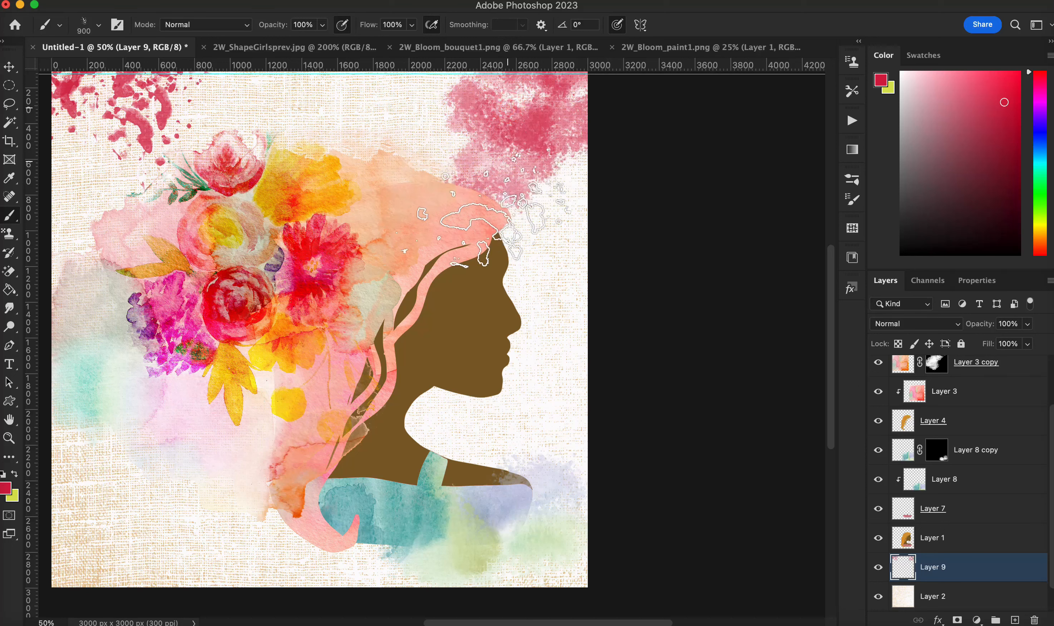
pyautogui.click(102, 488)
pyautogui.moveTo(103, 491)
pyautogui.mouseDown()
pyautogui.moveTo(169, 516)
pyautogui.moveTo(188, 506)
pyautogui.moveTo(198, 460)
pyautogui.moveTo(85, 528)
pyautogui.moveTo(55, 572)
pyautogui.moveTo(182, 557)
pyautogui.moveTo(182, 535)
pyautogui.mouseUp()
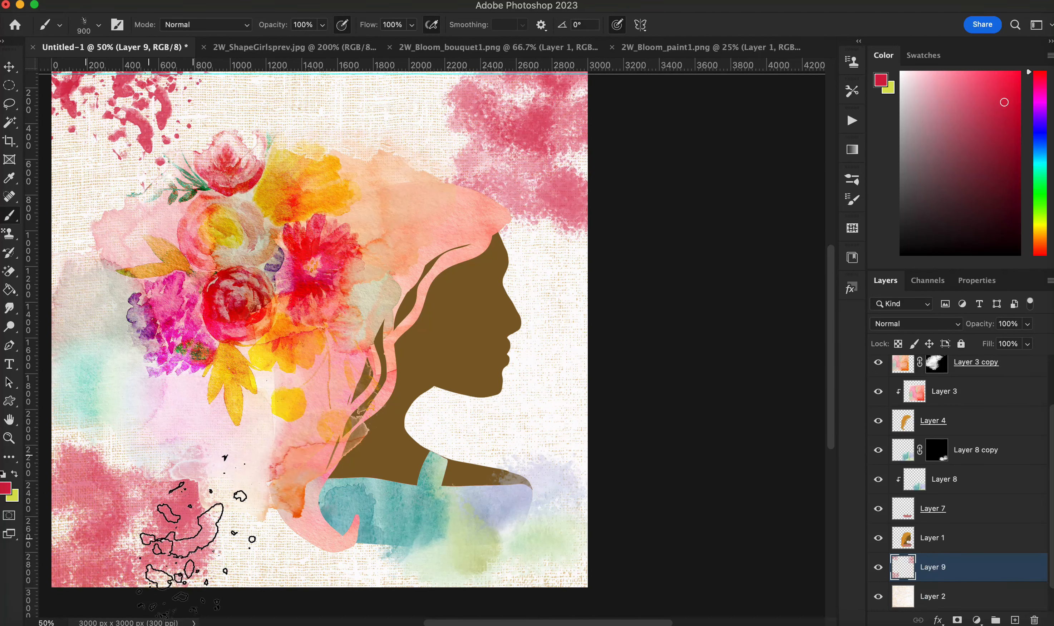
# Try the 2W_watercolor2_style2Overlay style on the red splatters of Layer 9.
pyautogui.hscroll(-10, 182, 534)
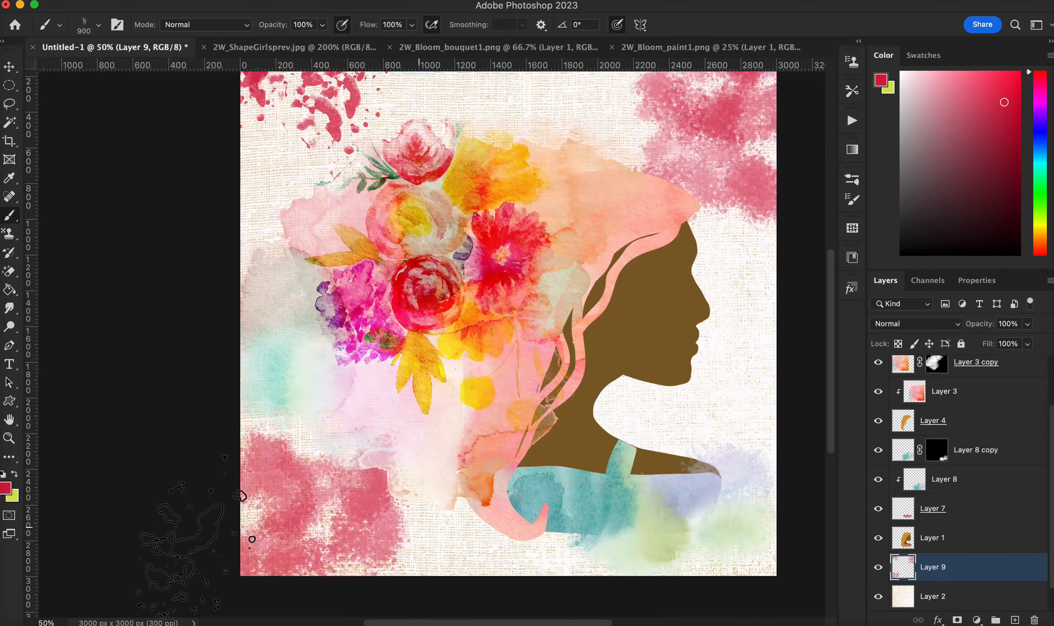
pyautogui.hscroll(4, 182, 534)
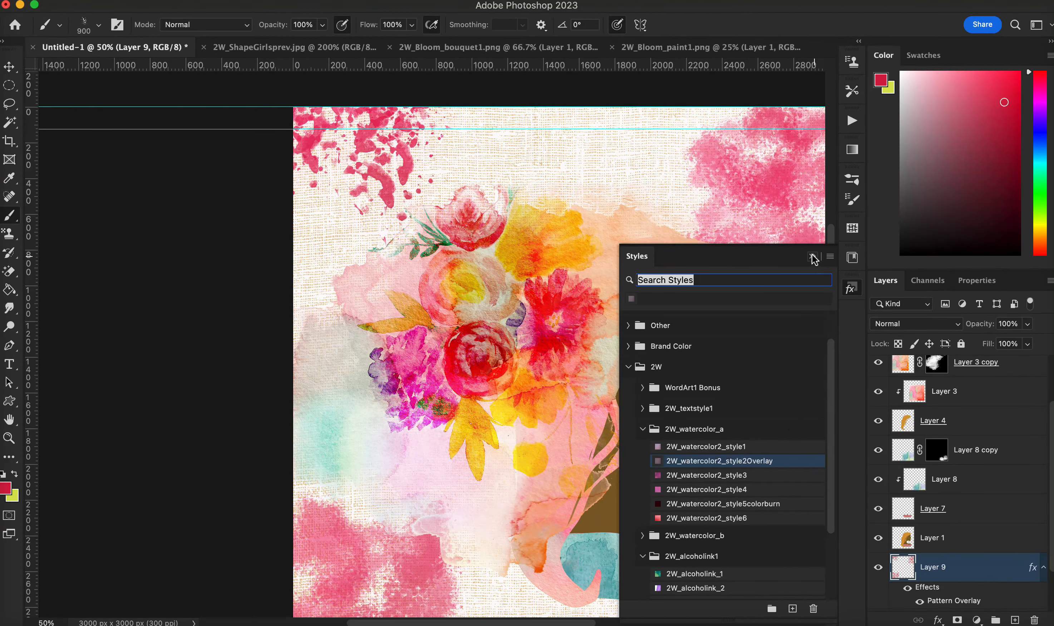
pyautogui.click(812, 257)
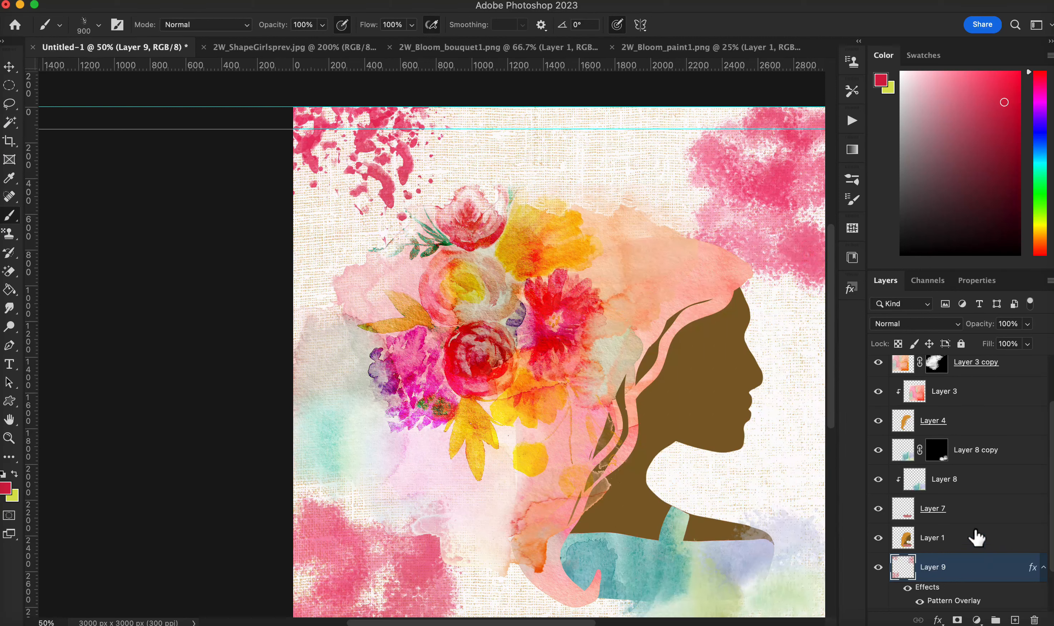
# Try the 2W_watercolor2_style6 and 2W_watercolor2_style5colorburn styles on Layer 9.
pyautogui.scroll(-3, 977, 538)
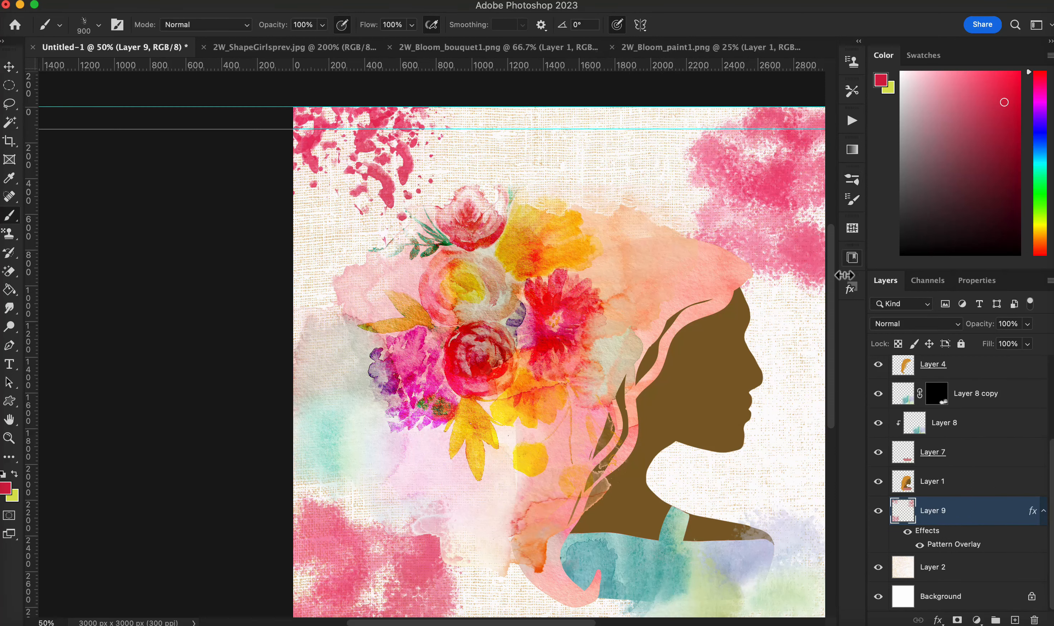
pyautogui.click(851, 289)
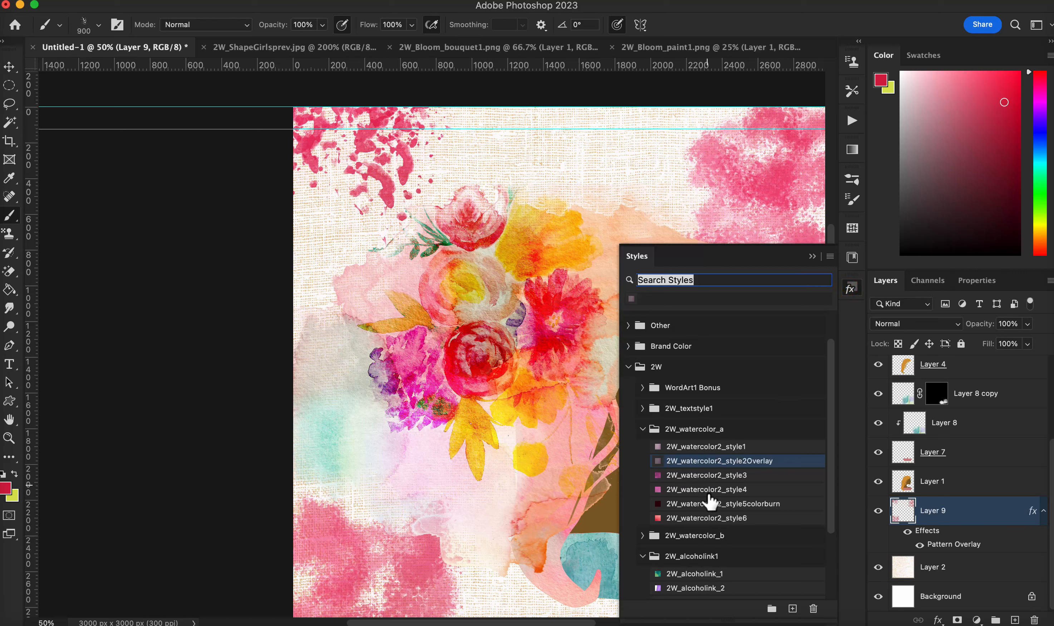
pyautogui.click(683, 516)
pyautogui.click(684, 504)
# Apply the 2W_watercolor2_style10 style from the 2W_watercolor_b group to Layer 9.
pyautogui.click(642, 536)
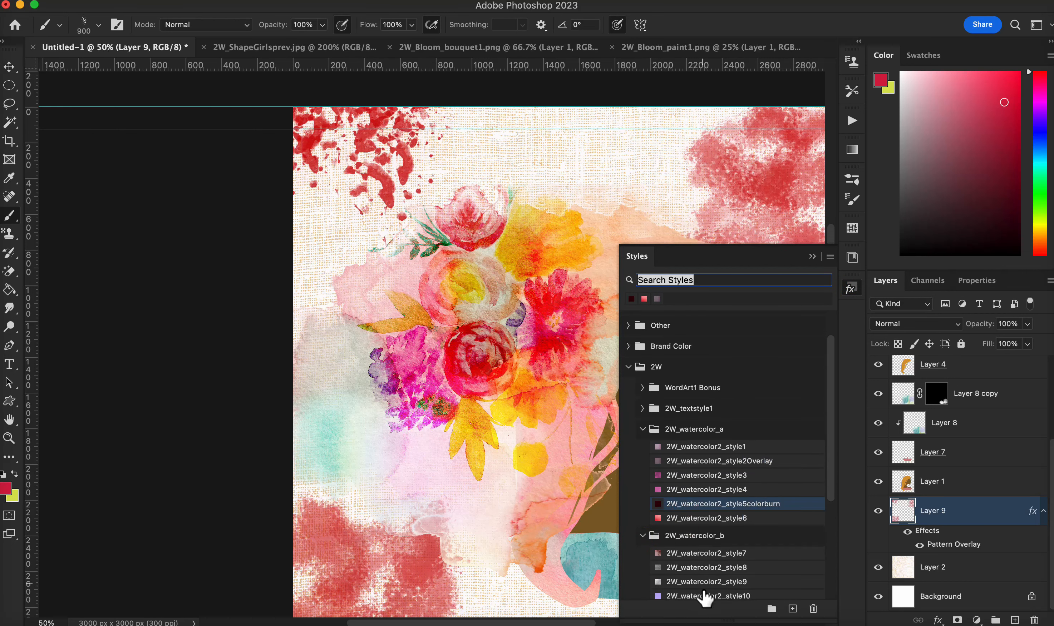
pyautogui.click(697, 596)
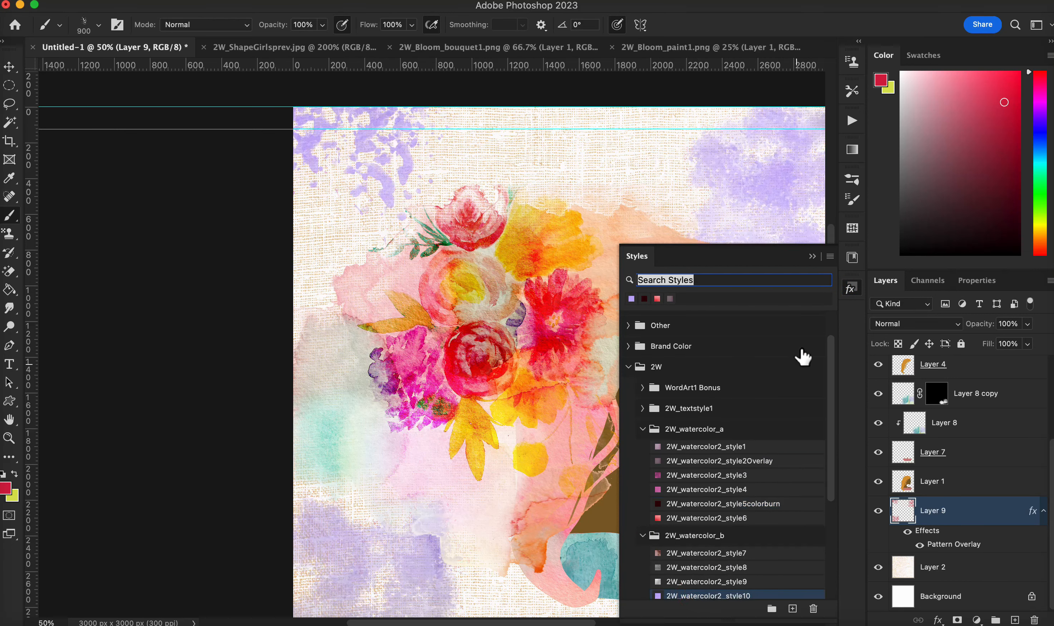
pyautogui.click(811, 259)
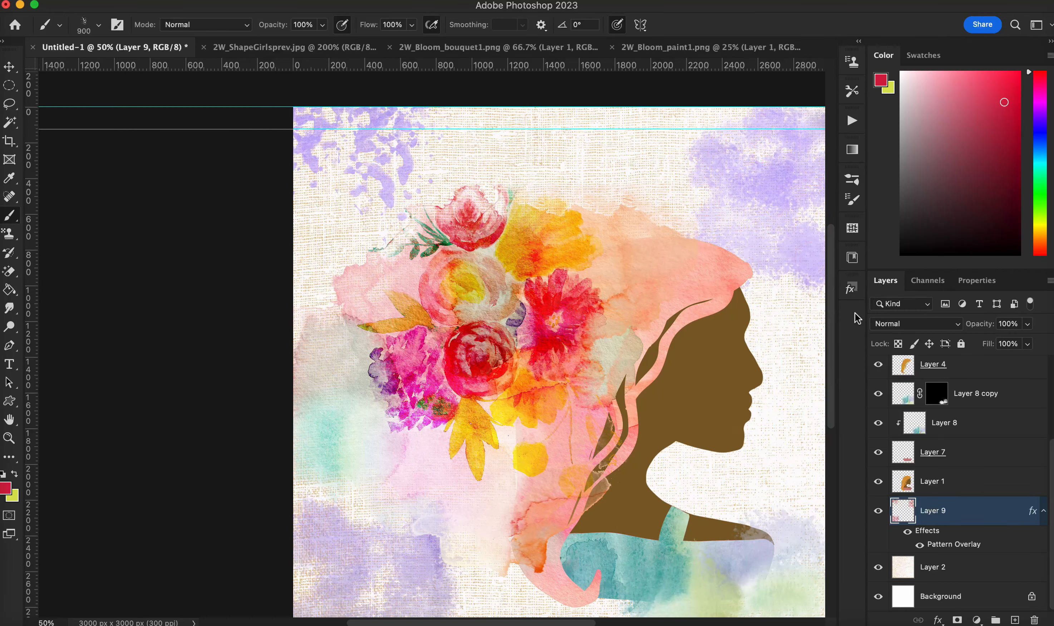
# On a new layer above Layer 9, paint red watercolor patches behind the head and forehead with the 2W_waterblend4D brush from 2W_waterblends1.
pyautogui.click(1014, 621)
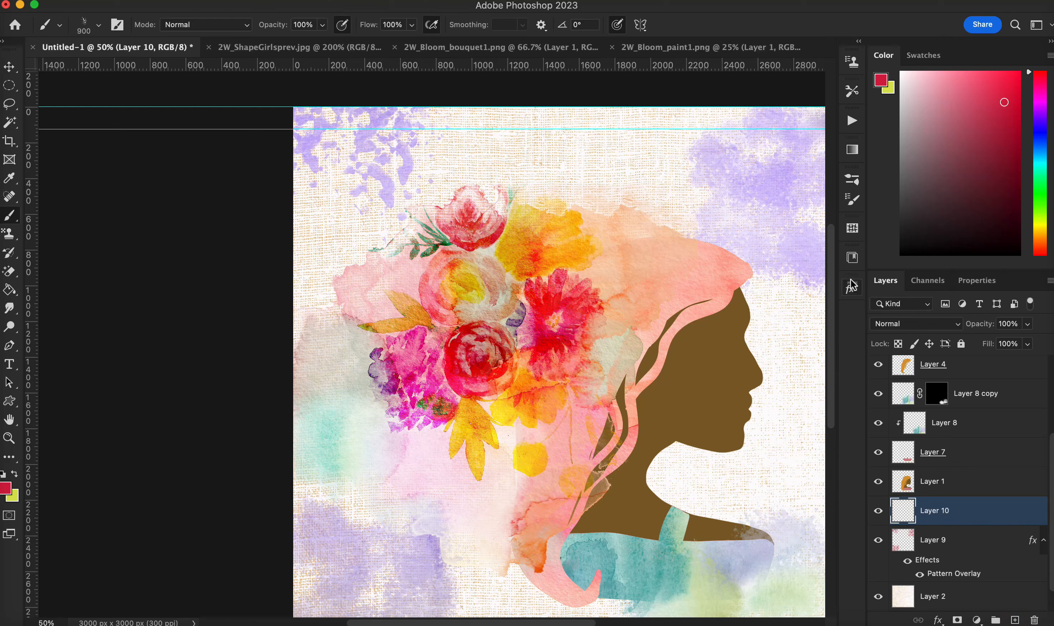
pyautogui.click(852, 182)
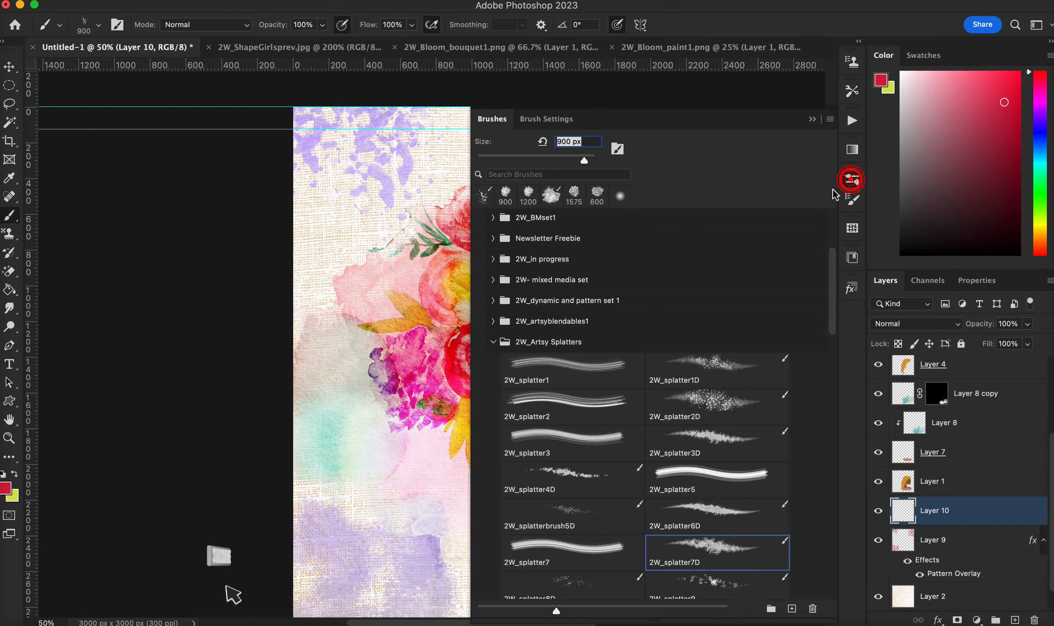
pyautogui.click(493, 342)
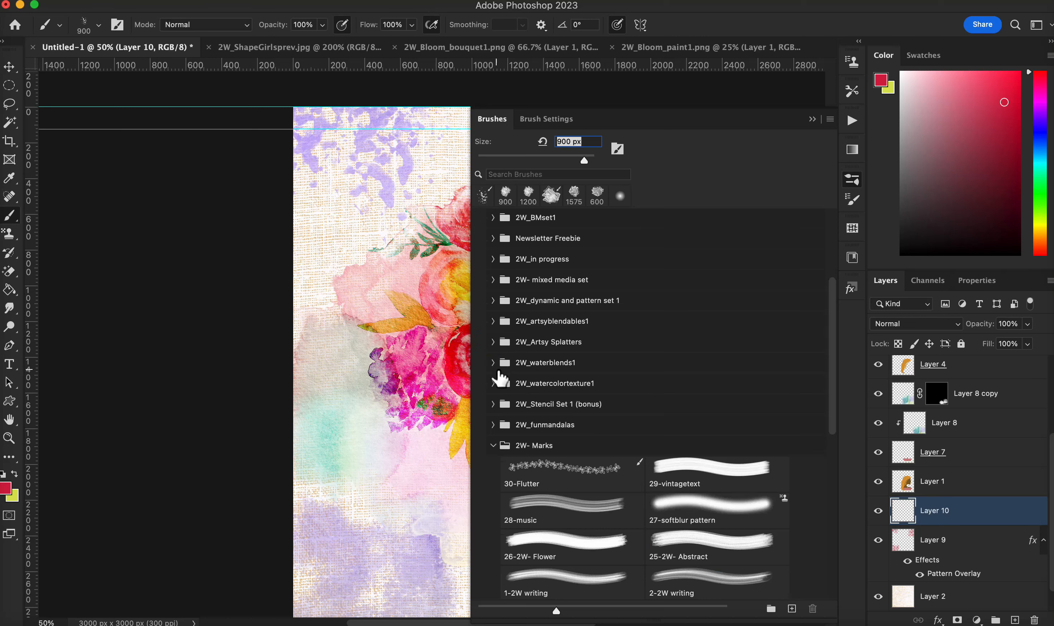
pyautogui.click(492, 363)
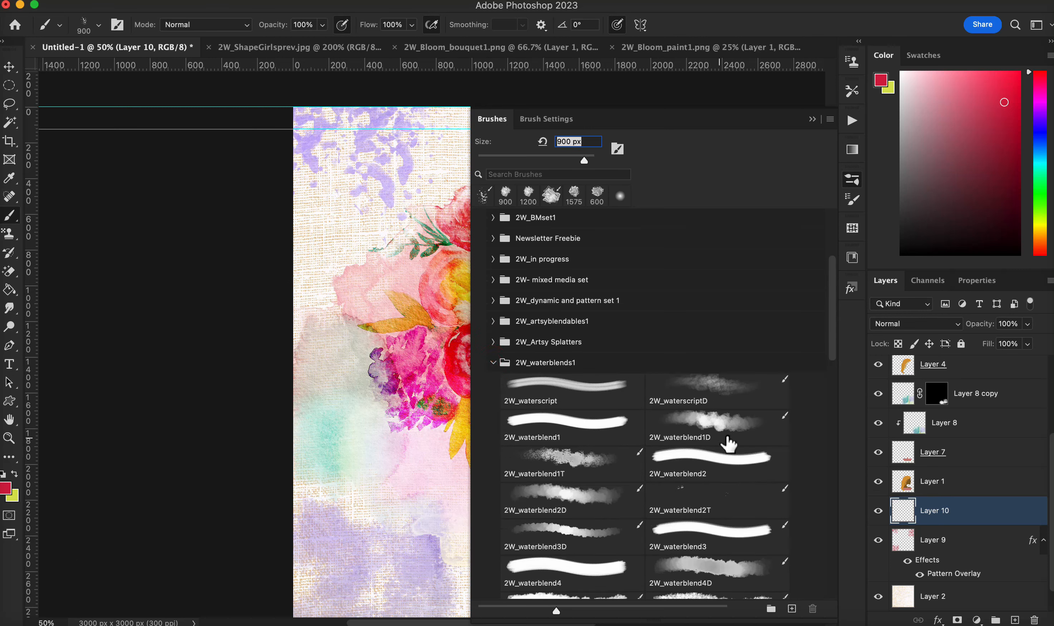
pyautogui.click(700, 564)
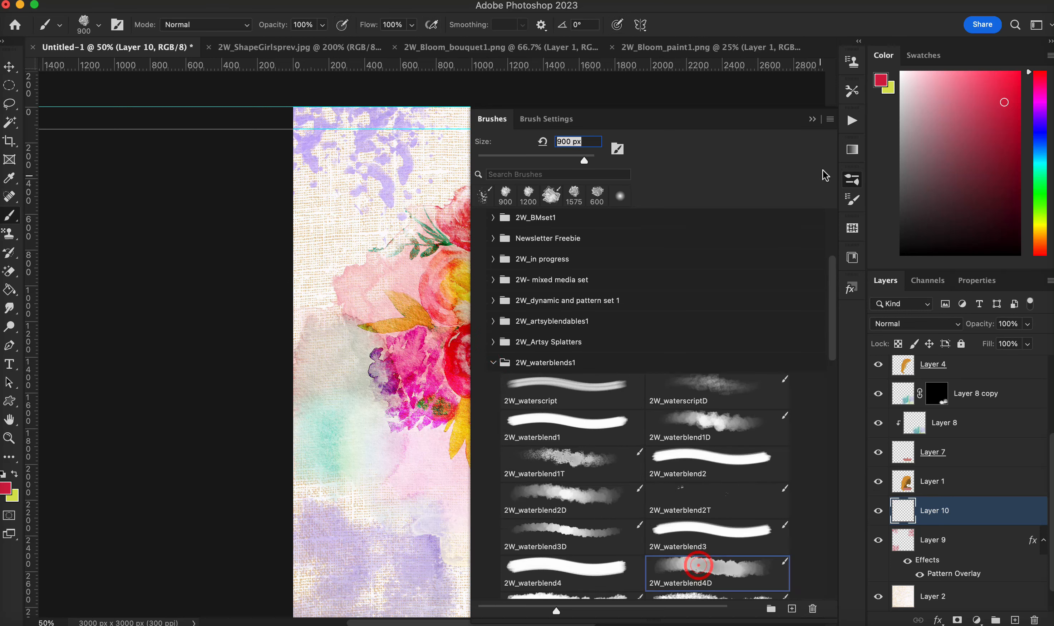
pyautogui.click(812, 122)
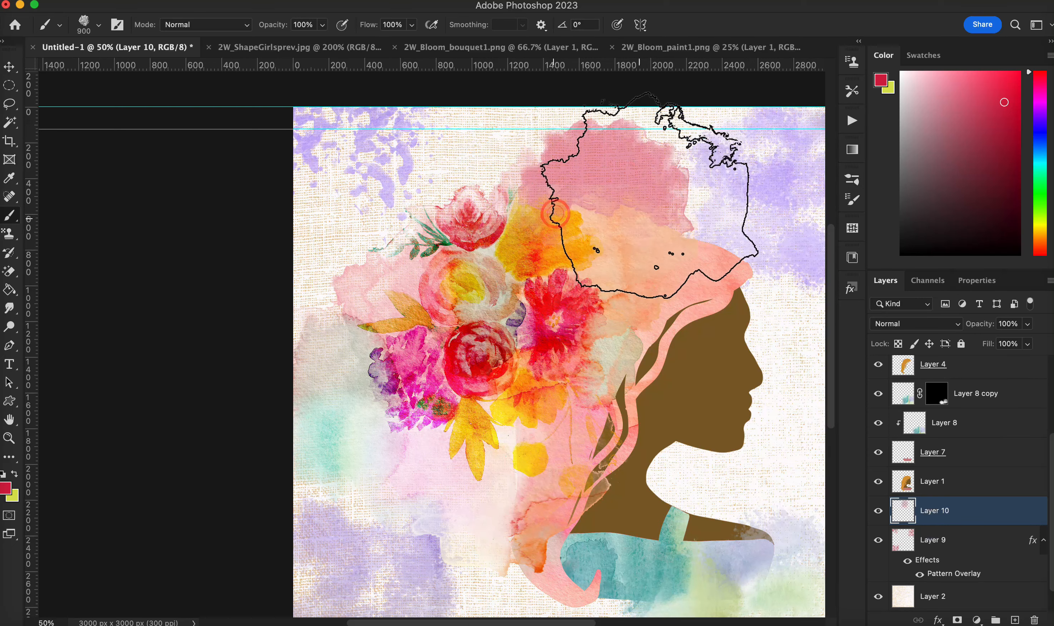
pyautogui.click(659, 208)
pyautogui.click(753, 289)
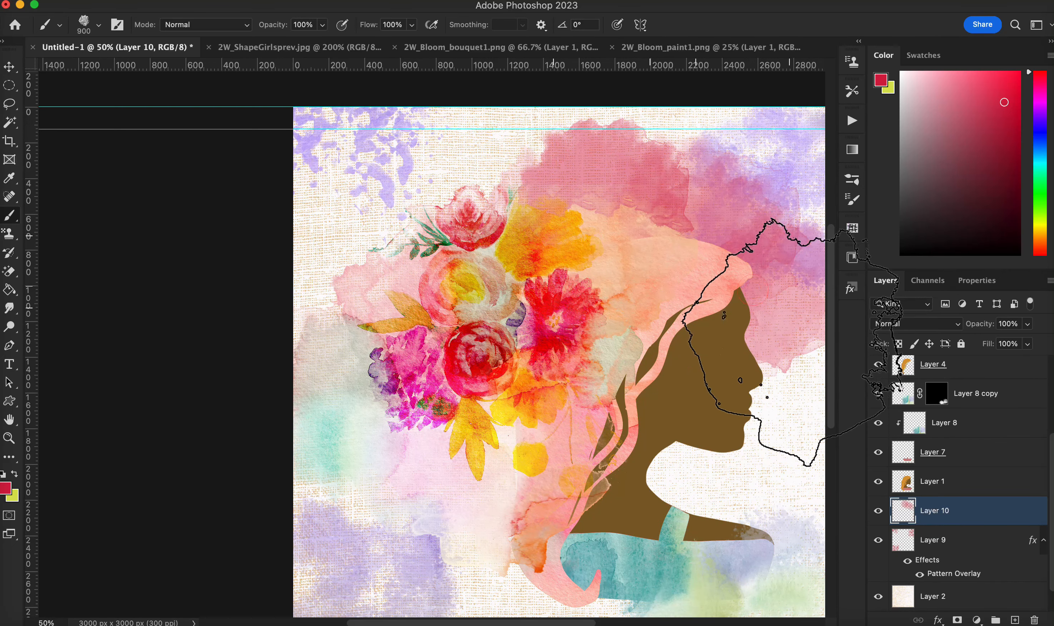
# Try the 2W_watercolor2_style11overlay style on Layer 10, then apply 2W_alcoholink_1 instead.
pyautogui.click(850, 289)
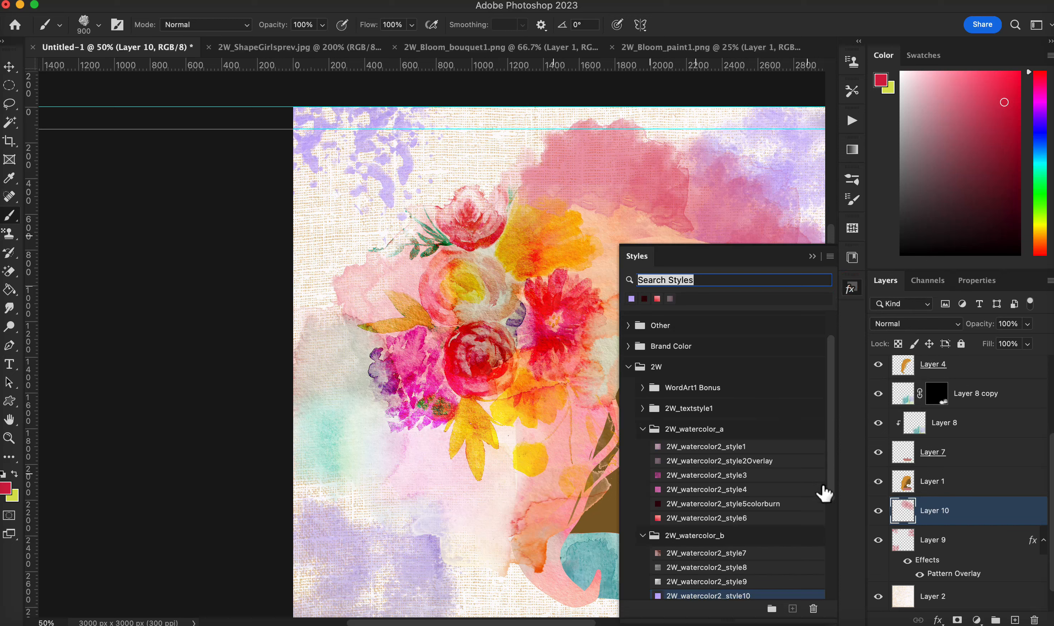
pyautogui.moveTo(831, 461); pyautogui.dragTo(817, 515)
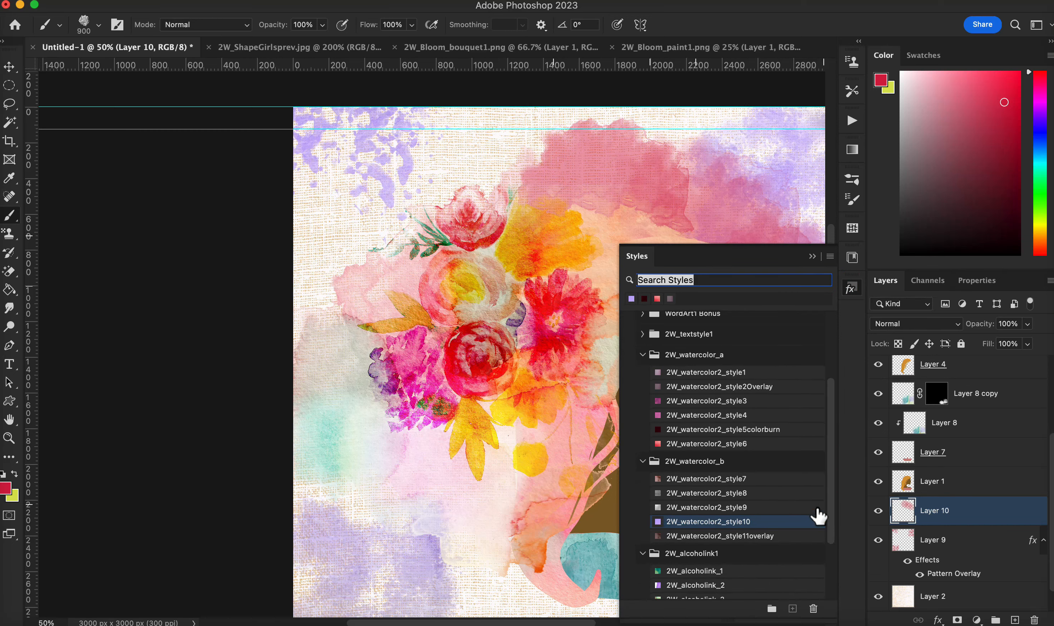
pyautogui.click(753, 536)
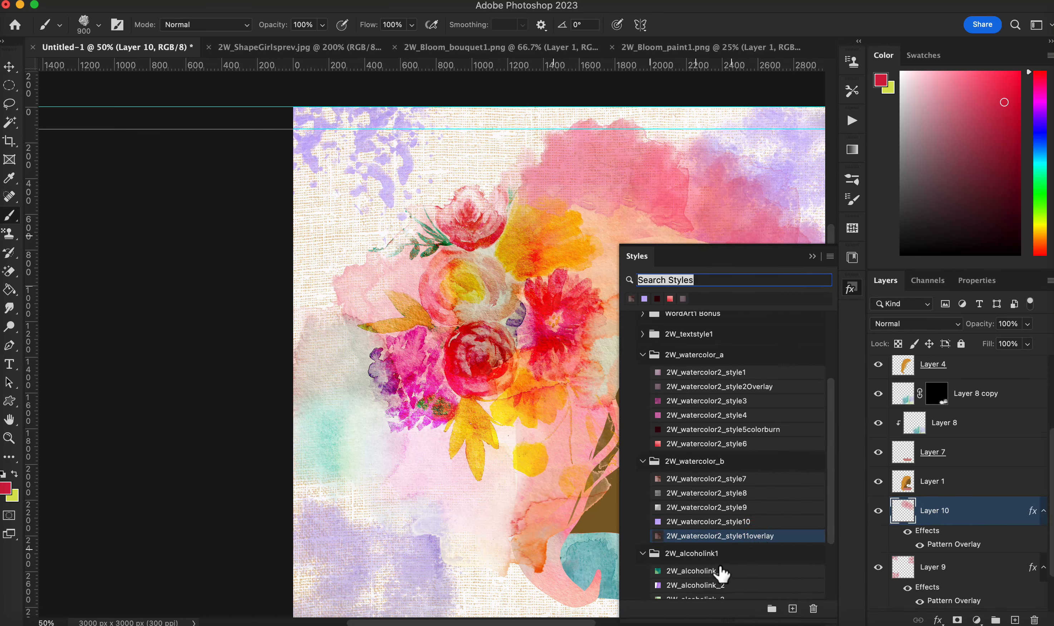
pyautogui.click(702, 572)
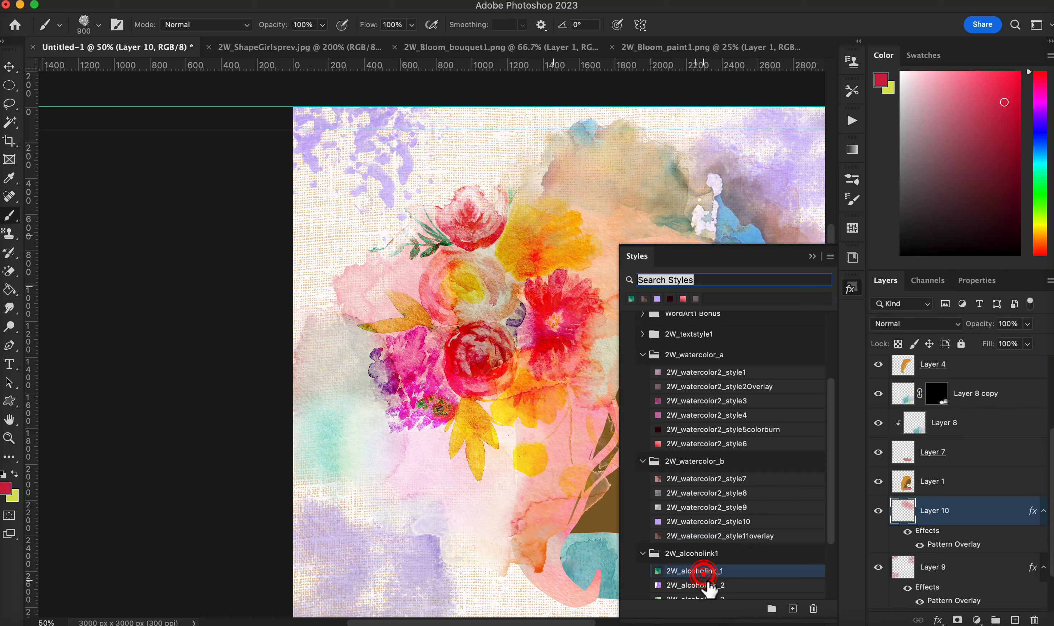
pyautogui.click(810, 257)
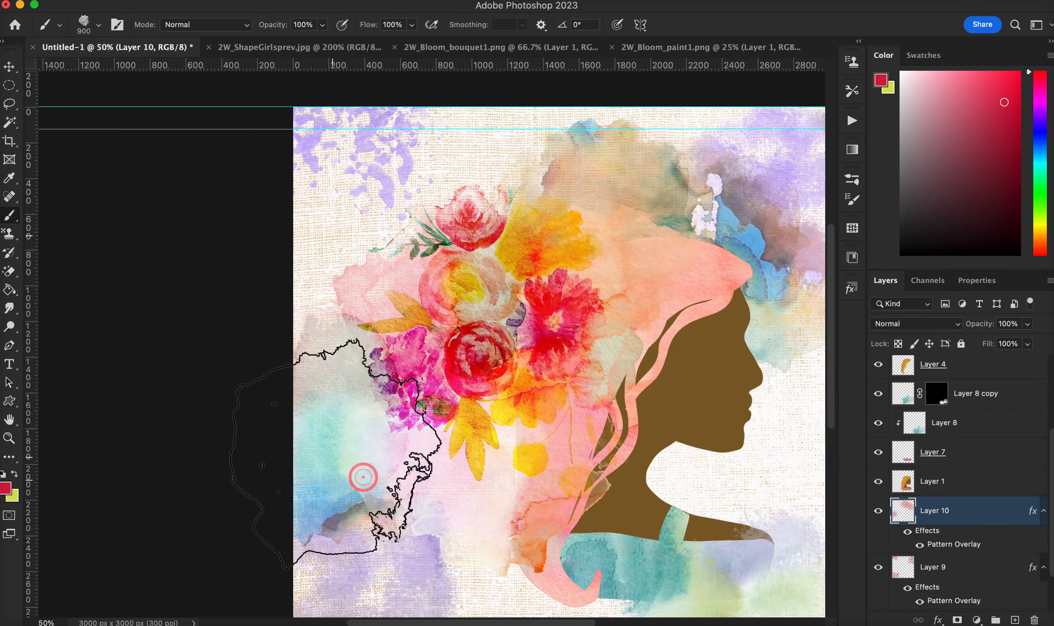
# Add a layer mask to Layer 9 and paint black on it to fade the splatters beside the lower-left hair and above the forehead.
pyautogui.click(957, 582)
pyautogui.click(956, 620)
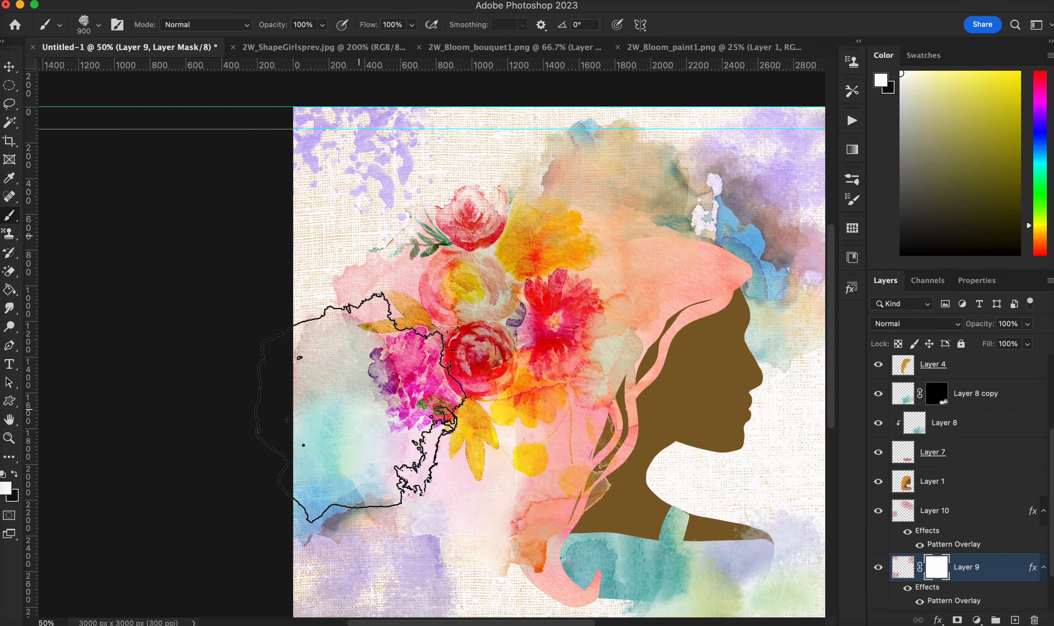
pyautogui.click(458, 520)
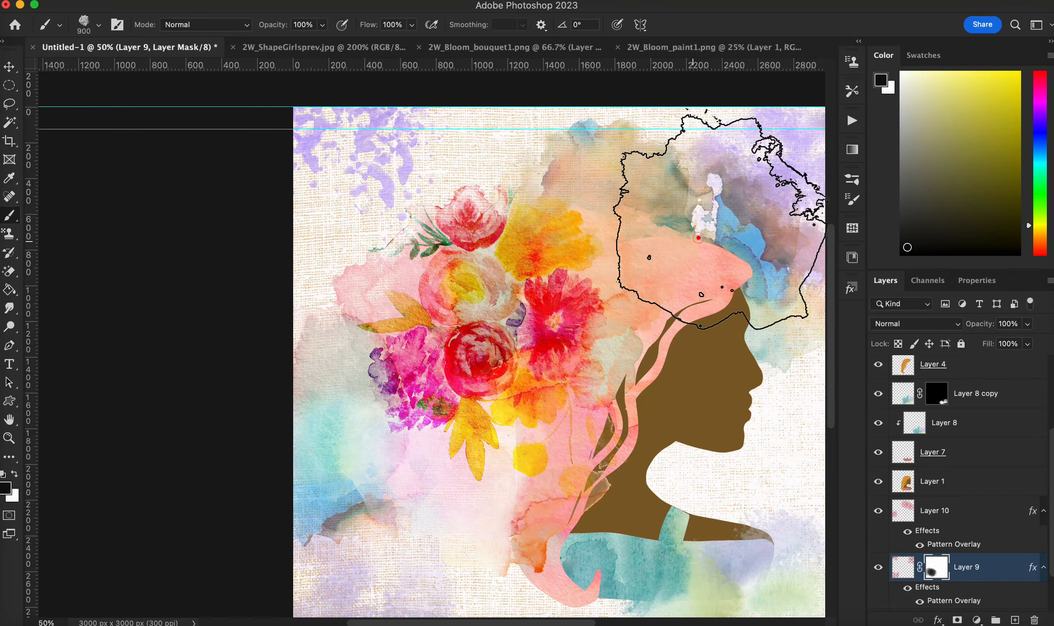
pyautogui.click(748, 236)
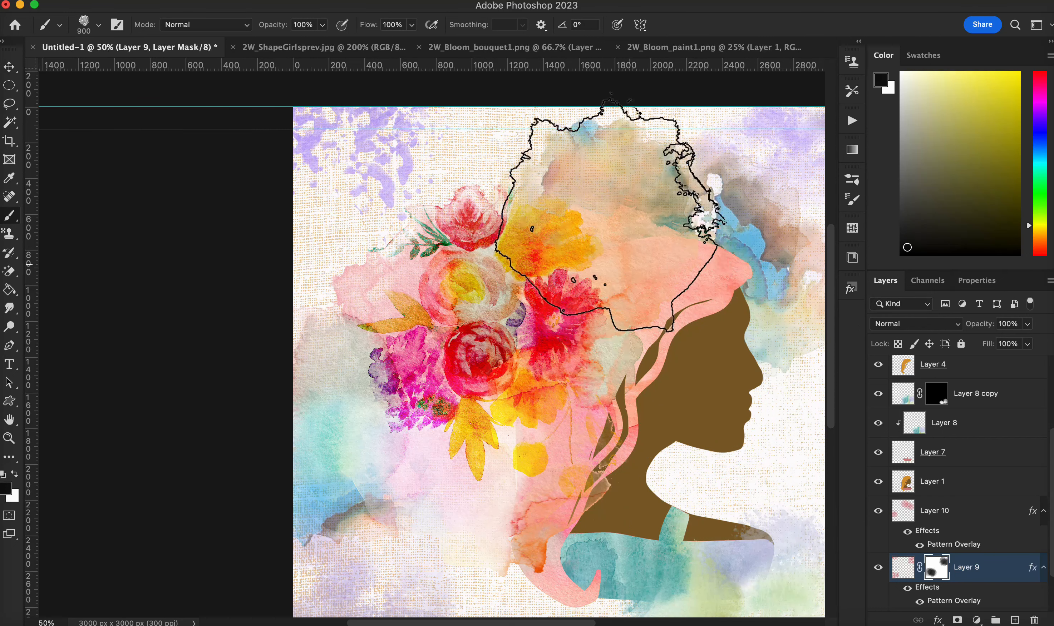
# Switch to Adobe Bridge and open 2W_Bloom_Leaf2.png from the 2W_Bloom_Elements folder in Photoshop.
pyautogui.click(7, 67)
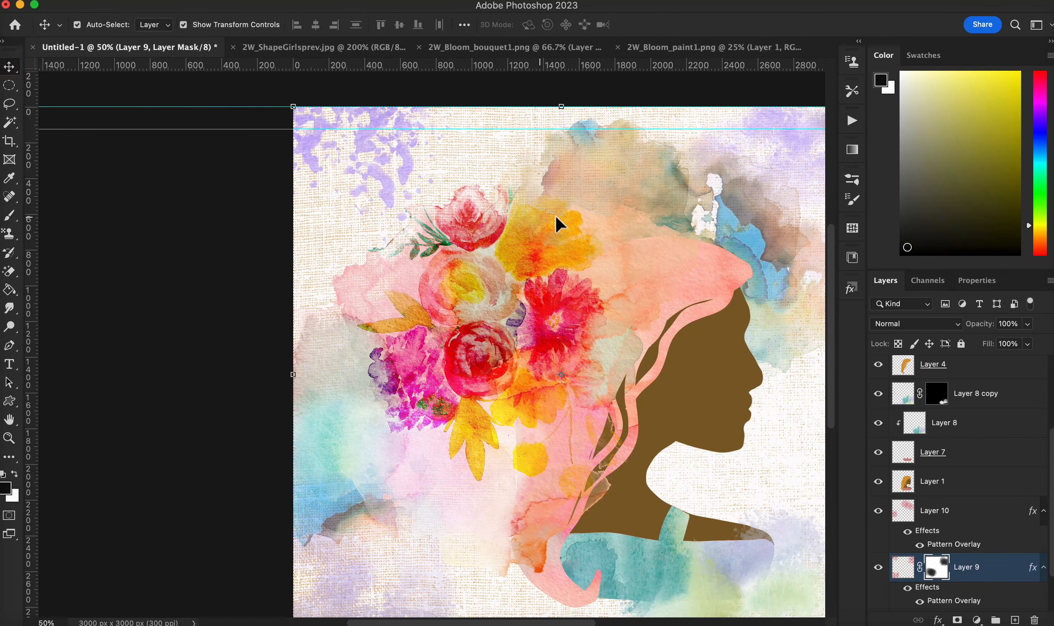
pyautogui.hscroll(5, 555, 322)
pyautogui.scroll(-2, 556, 322)
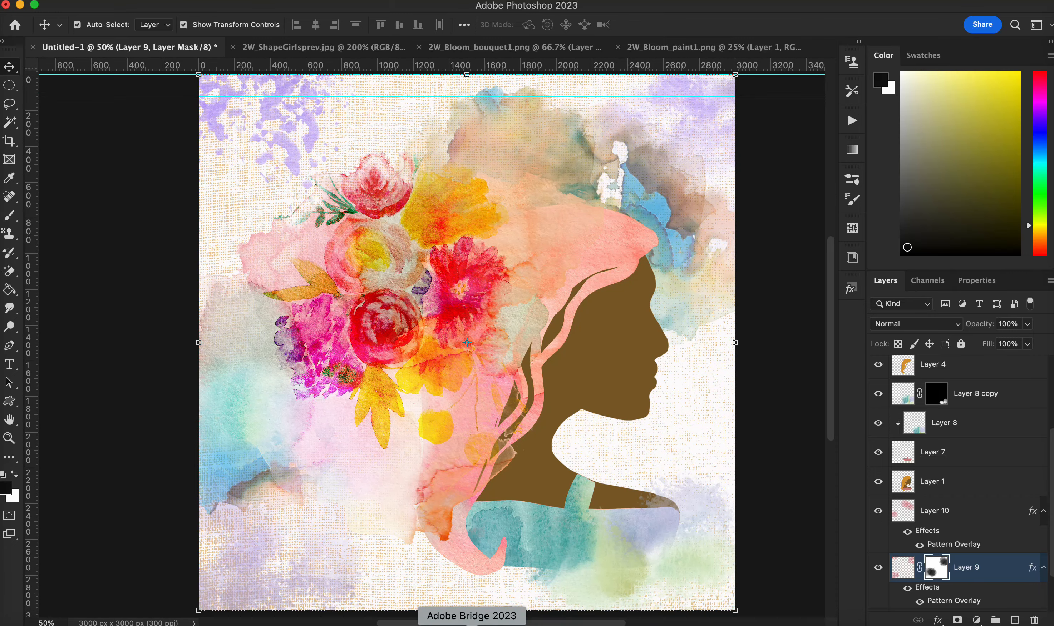
pyautogui.click(457, 622)
pyautogui.click(130, 263)
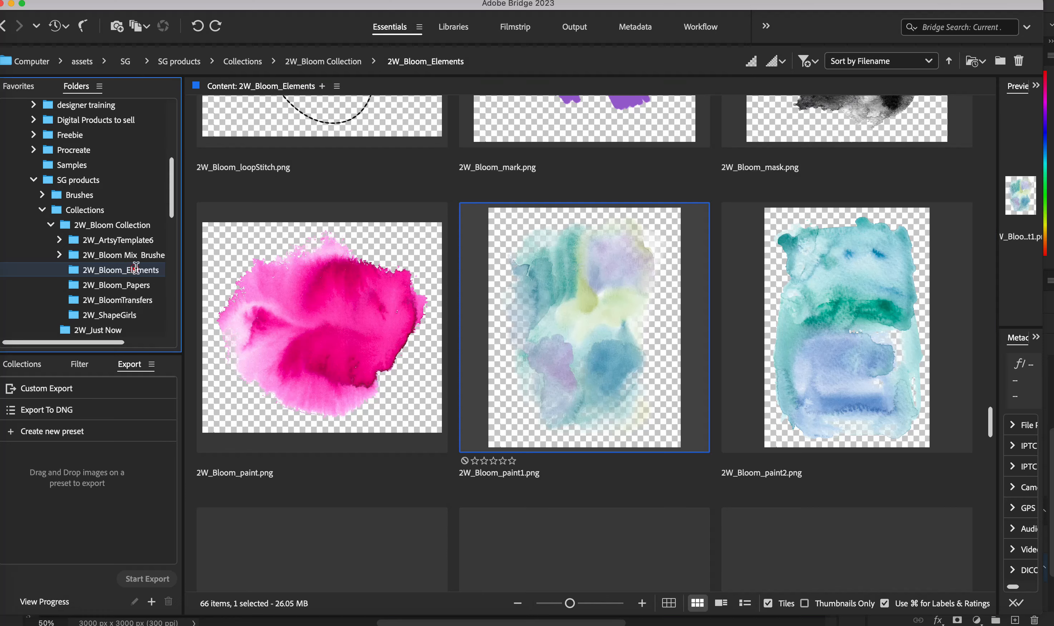
pyautogui.scroll(5, 596, 282)
pyautogui.scroll(3, 599, 292)
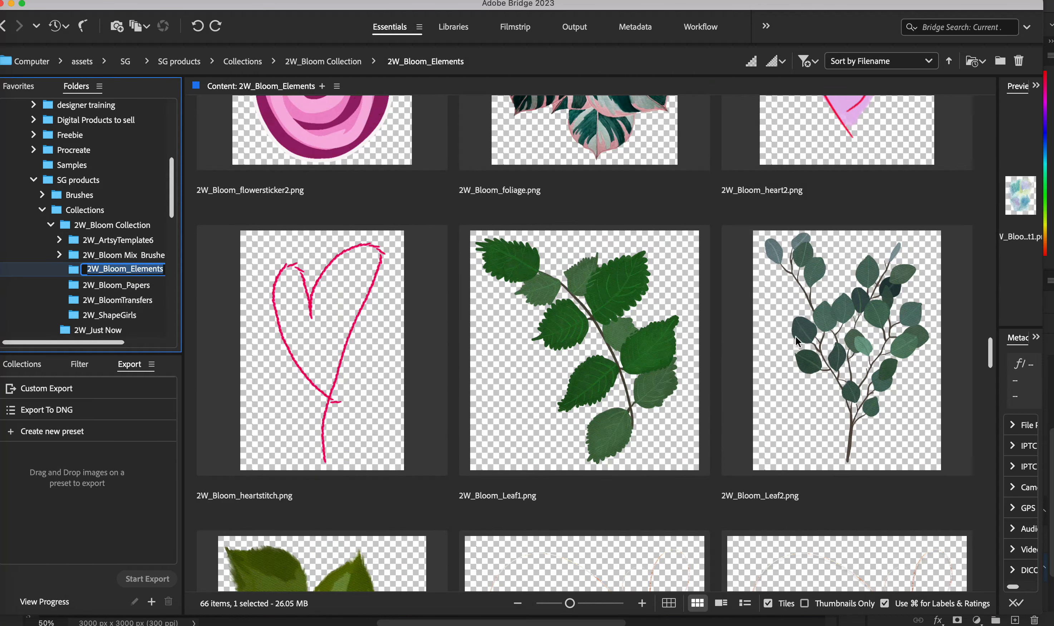
pyautogui.doubleClick(843, 338)
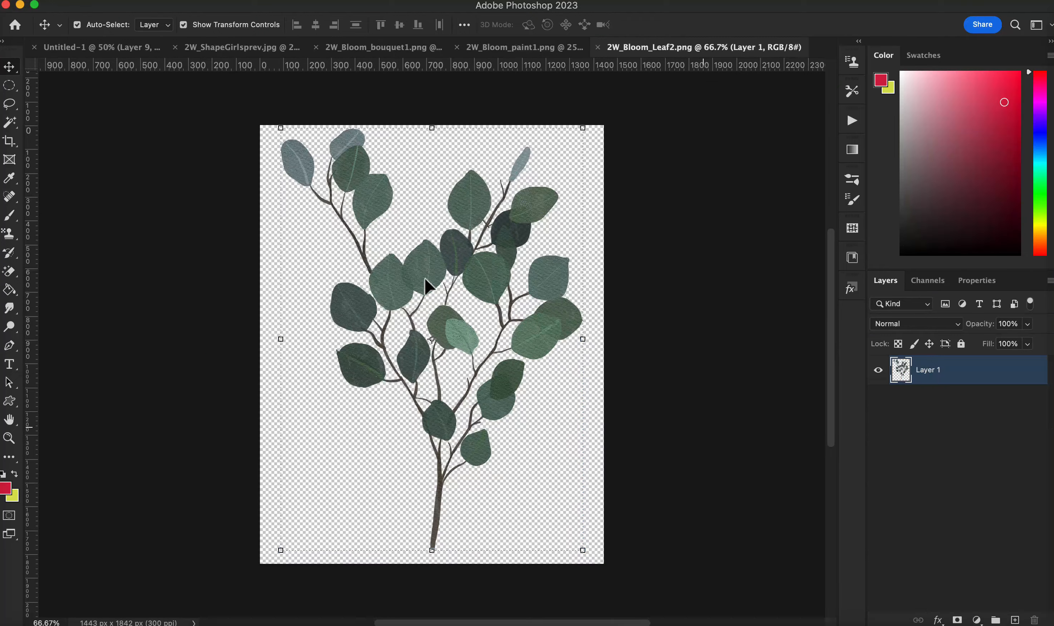
# Bring the leaf branch into Untitled-1 as the topmost layer, place it in the canvas's lower-right corner and apply the Small Flat Flower shadow style.
pyautogui.moveTo(352, 167); pyautogui.dragTo(129, 46)
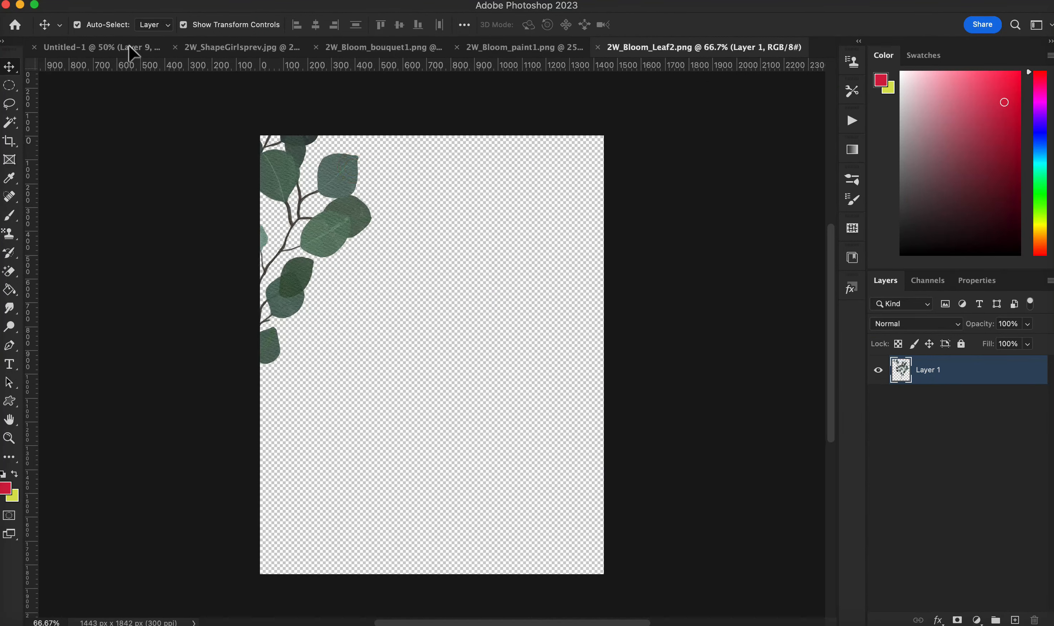
pyautogui.moveTo(969, 585); pyautogui.dragTo(970, 368)
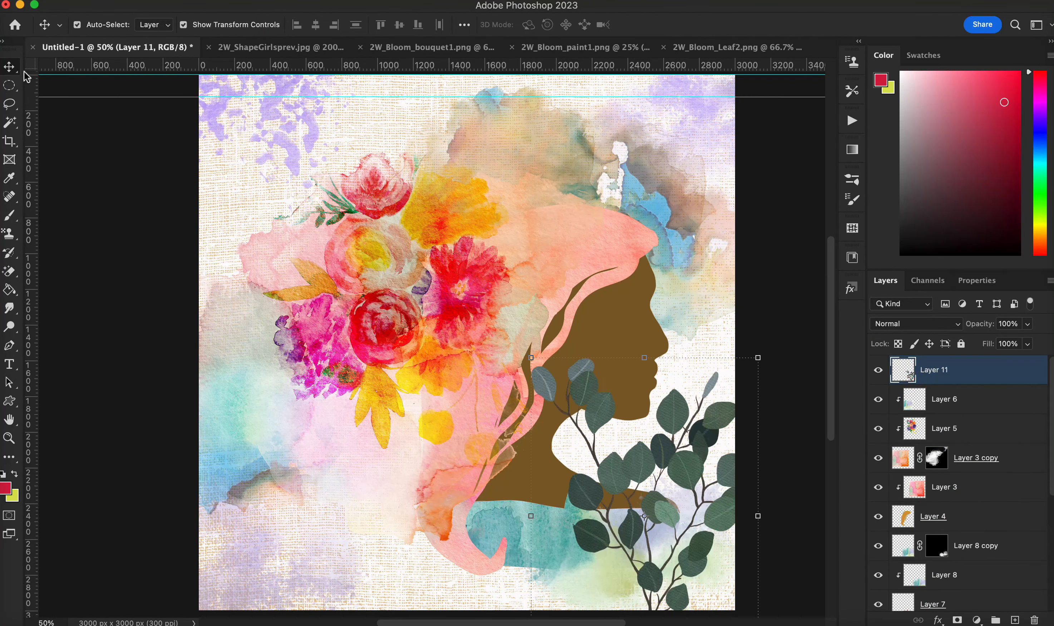
pyautogui.moveTo(727, 491); pyautogui.dragTo(722, 518)
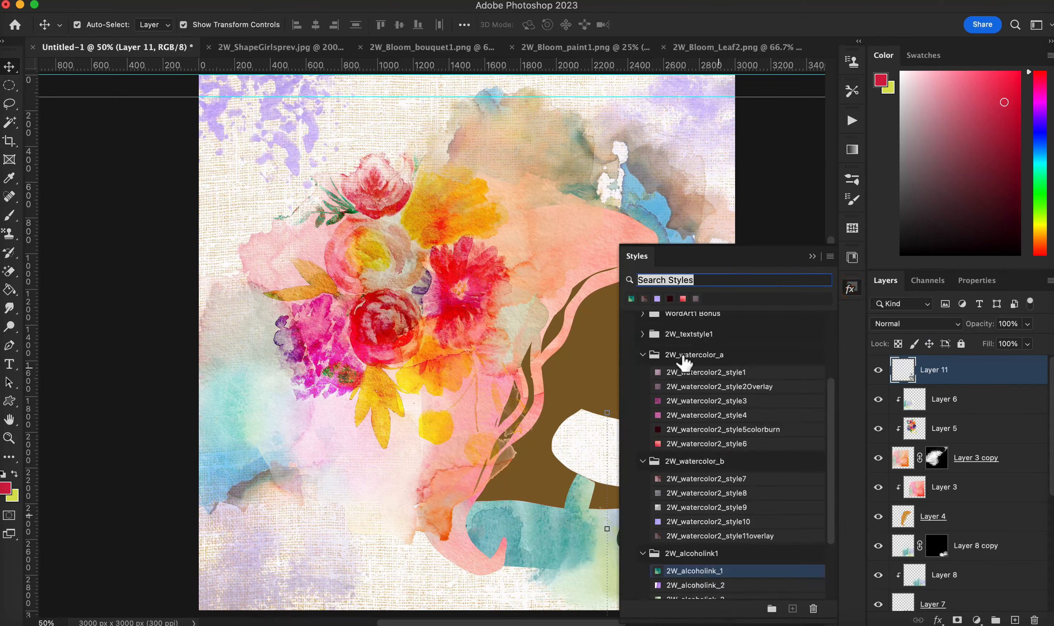
pyautogui.scroll(5, 633, 376)
pyautogui.click(632, 379)
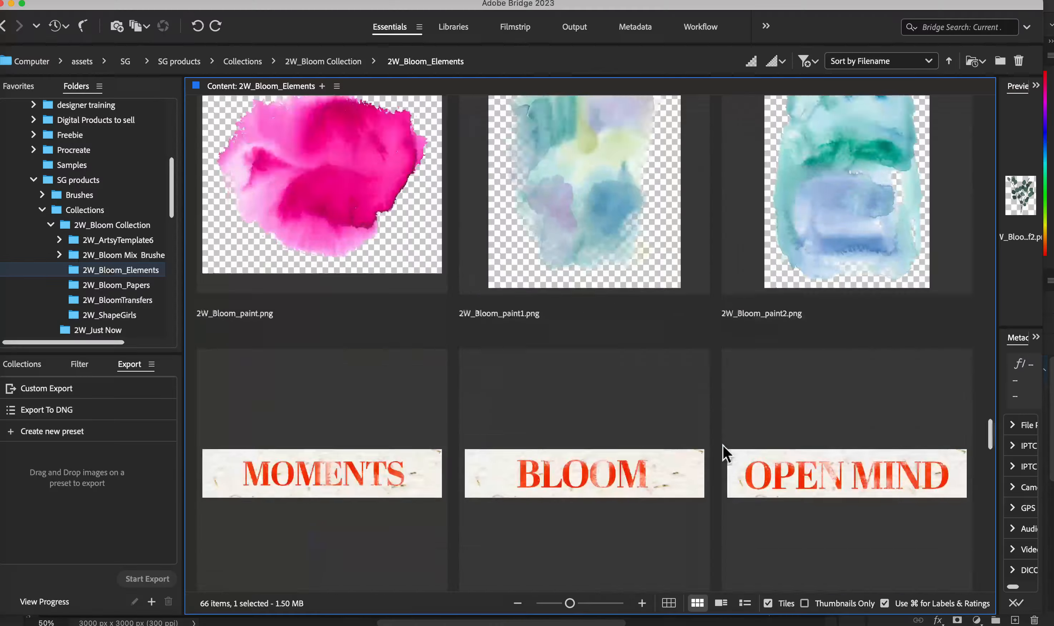
# Switch to Adobe Bridge and bring 2W_Bloom_loop1.png and the "YOU ARE Amazing" word art, 2W_wordartcollection1_word7.png, into Untitled-1.
pyautogui.scroll(-5, 723, 449)
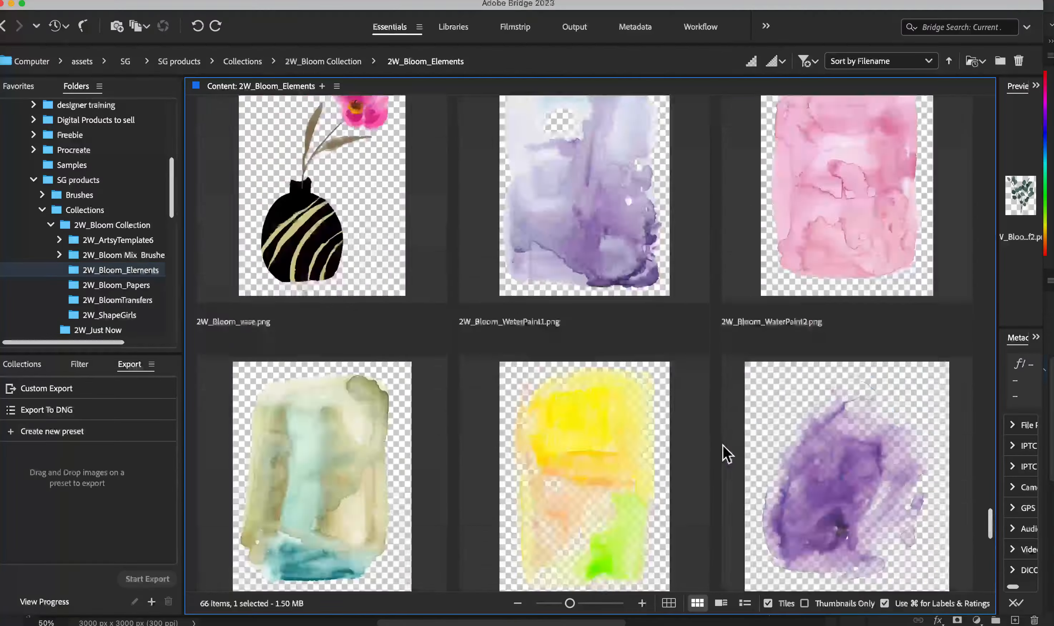
pyautogui.scroll(15, 723, 449)
pyautogui.scroll(-5, 726, 453)
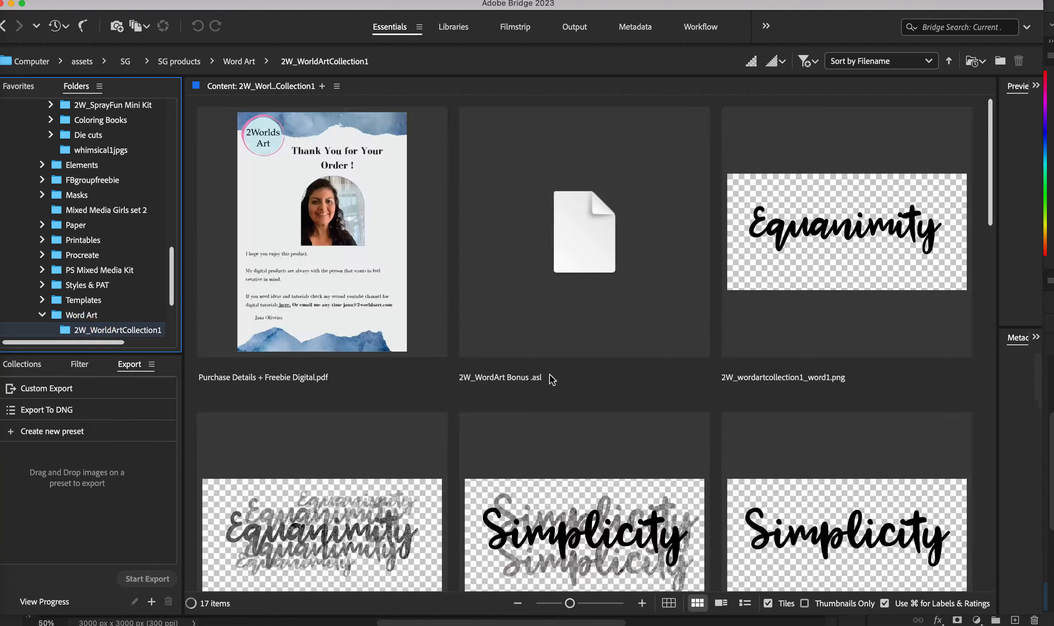
pyautogui.scroll(-5, 586, 342)
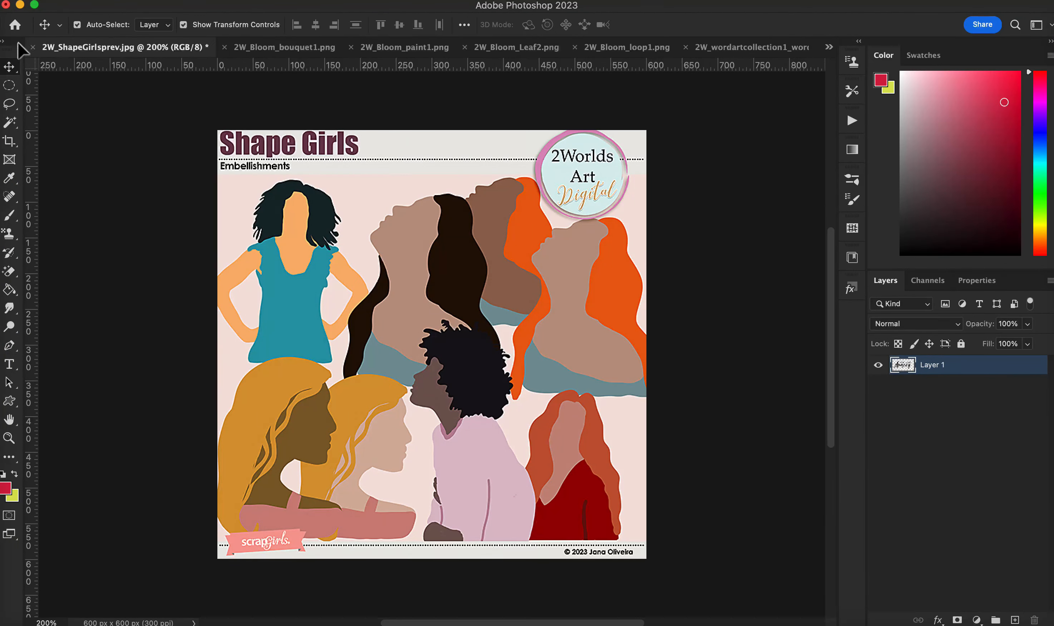
pyautogui.click(627, 47)
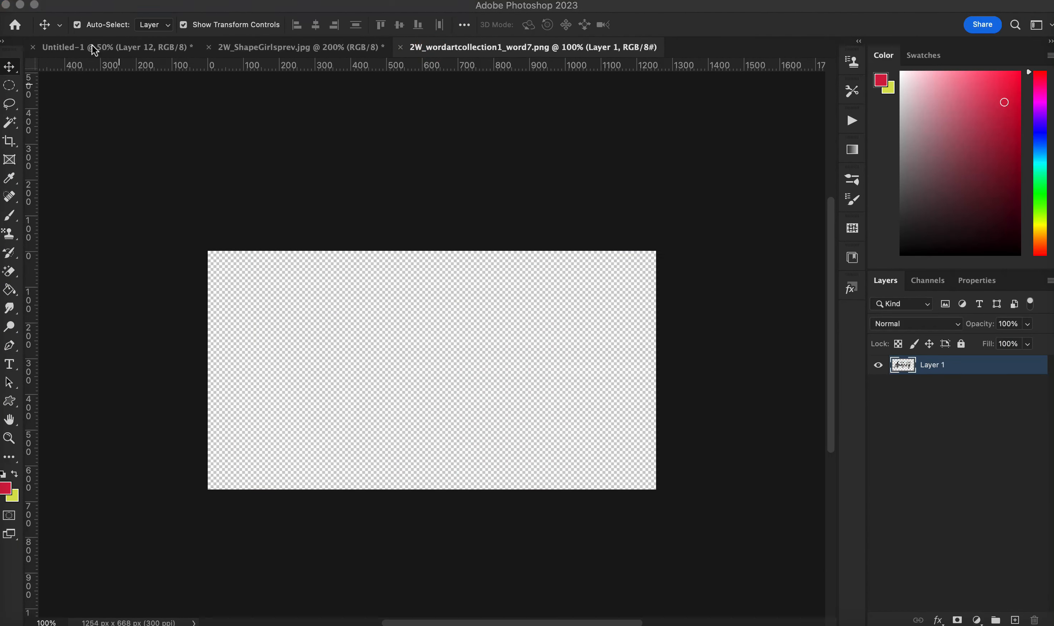
pyautogui.click(94, 47)
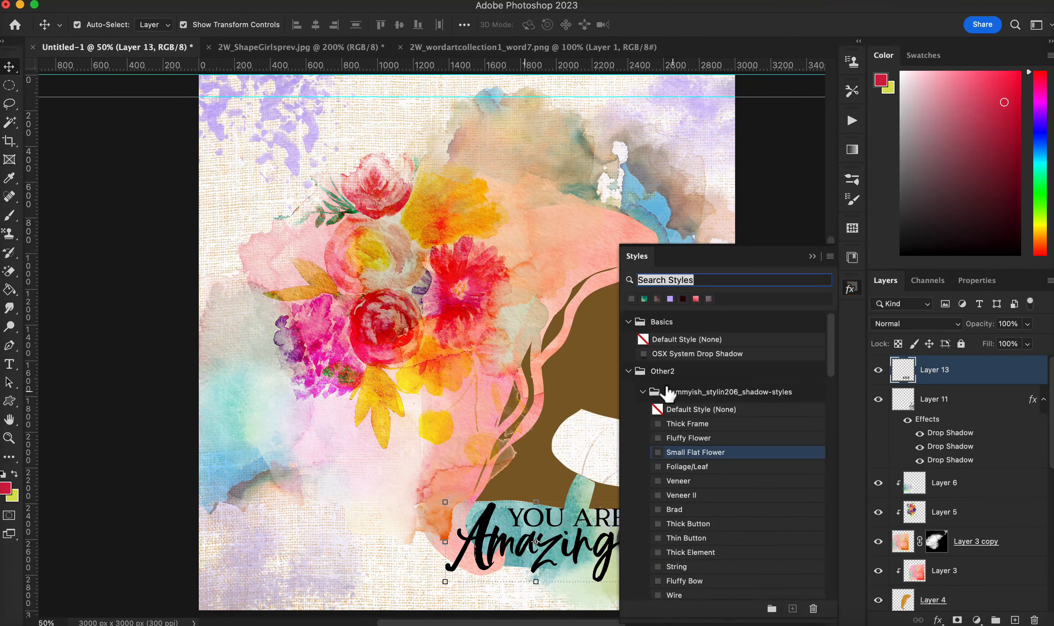
# Try several layer styles on the "YOU ARE Amazing" word art, ending with the white stroke.
pyautogui.click(628, 342)
pyautogui.click(642, 426)
pyautogui.click(684, 457)
pyautogui.click(684, 443)
pyautogui.click(686, 486)
pyautogui.click(686, 500)
pyautogui.click(686, 471)
pyautogui.click(849, 290)
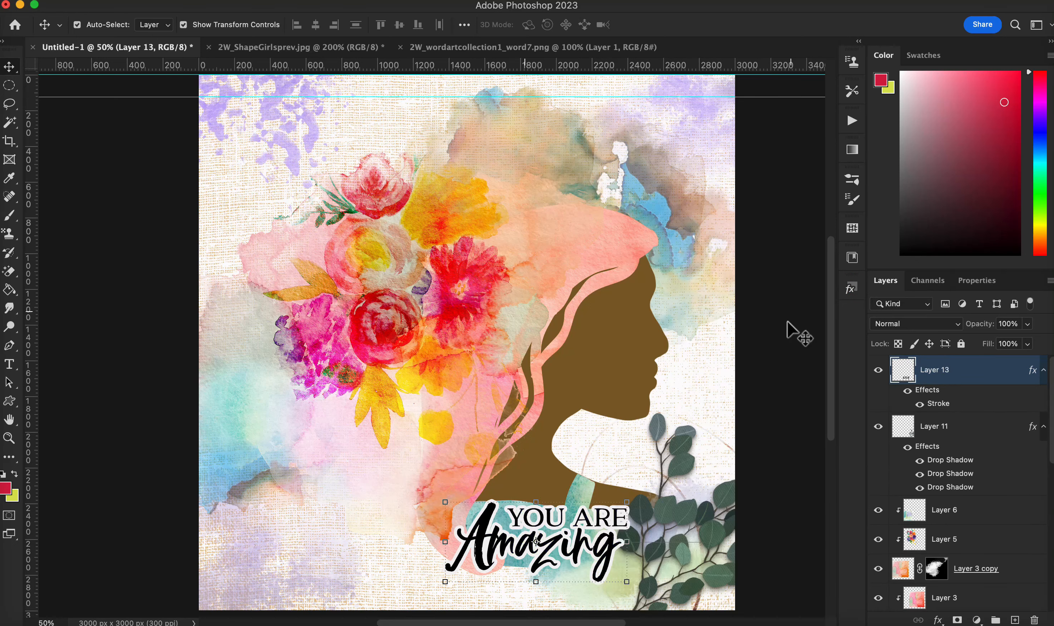
# Try a drop shadow style on the word art of Layer 13 in place of the white stroke.
pyautogui.click(849, 290)
pyautogui.click(628, 342)
pyautogui.scroll(-5, 710, 501)
pyautogui.click(680, 552)
pyautogui.scroll(5, 739, 393)
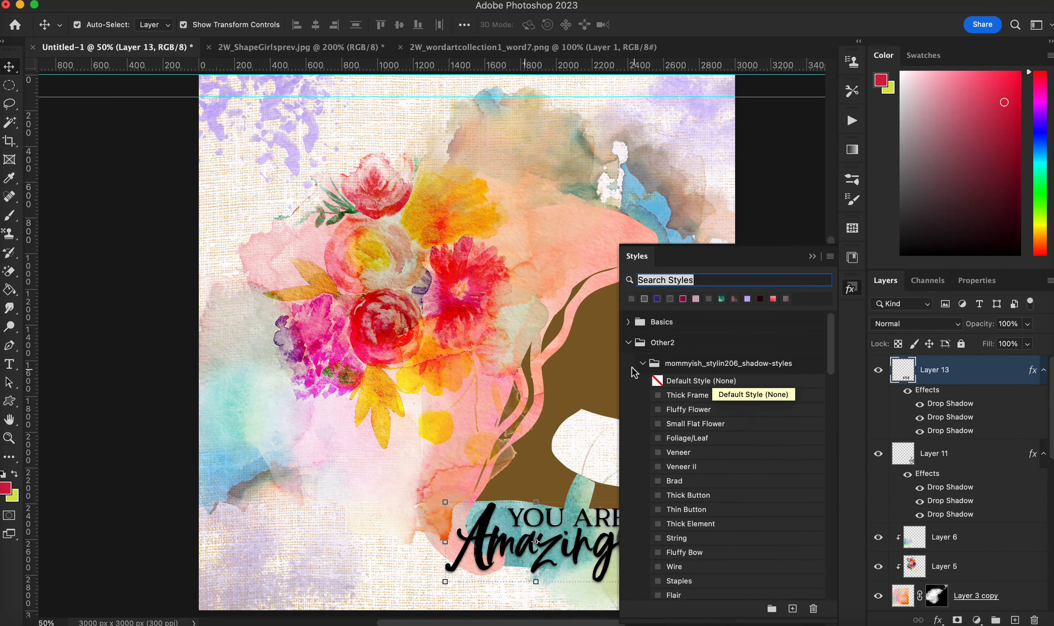
# Apply the white stroke style to the word art of Layer 13 again.
pyautogui.click(628, 343)
pyautogui.click(686, 472)
pyautogui.click(812, 256)
# Add a drop shadow to Layer 13 with 35% opacity, 25 px distance and 7 px size.
pyautogui.doubleClick(988, 370)
pyautogui.click(533, 546)
pyautogui.click(560, 565)
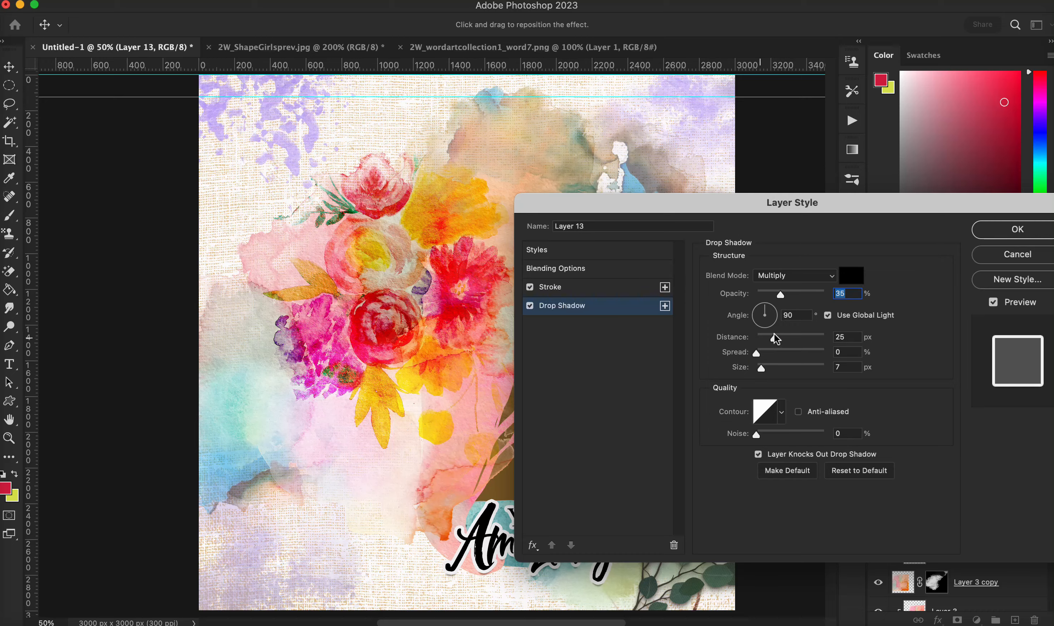
pyautogui.click(1017, 229)
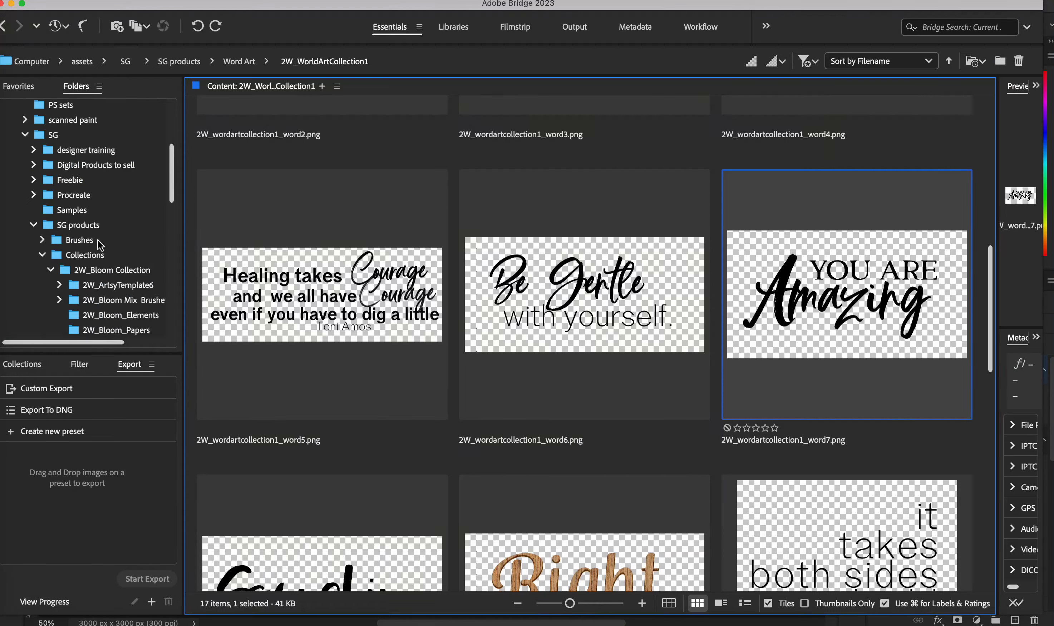
# Switch to Adobe Bridge, look through the 2W_Mixfun1_elements folder and open 2W_artsygoods2_doodle2glitter.png in Photoshop.
pyautogui.click(43, 210)
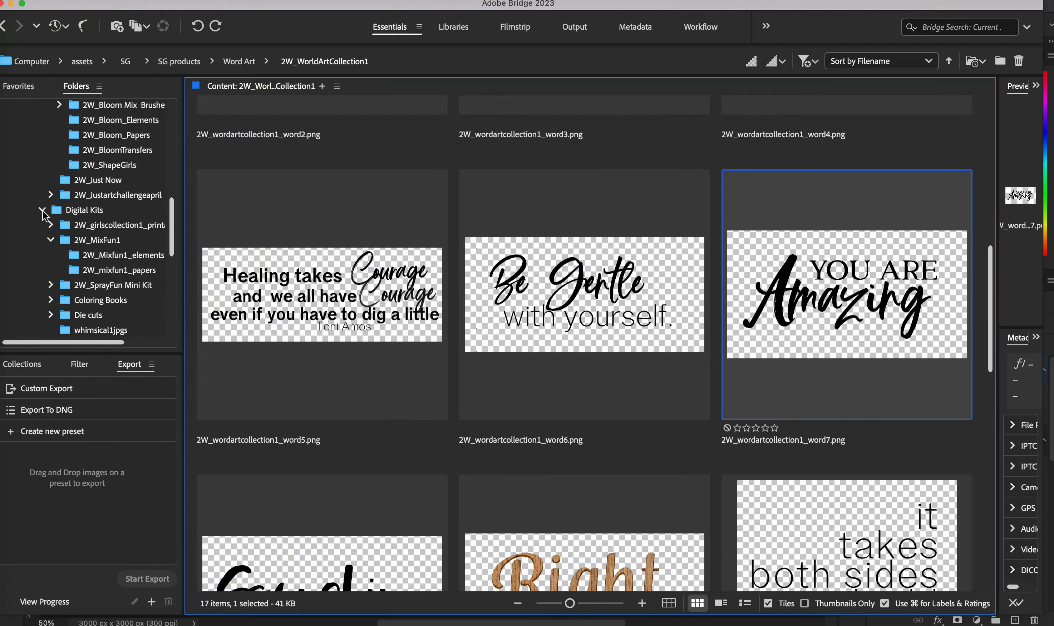
pyautogui.click(144, 256)
pyautogui.scroll(-10, 728, 345)
pyautogui.scroll(3, 727, 344)
pyautogui.click(50, 240)
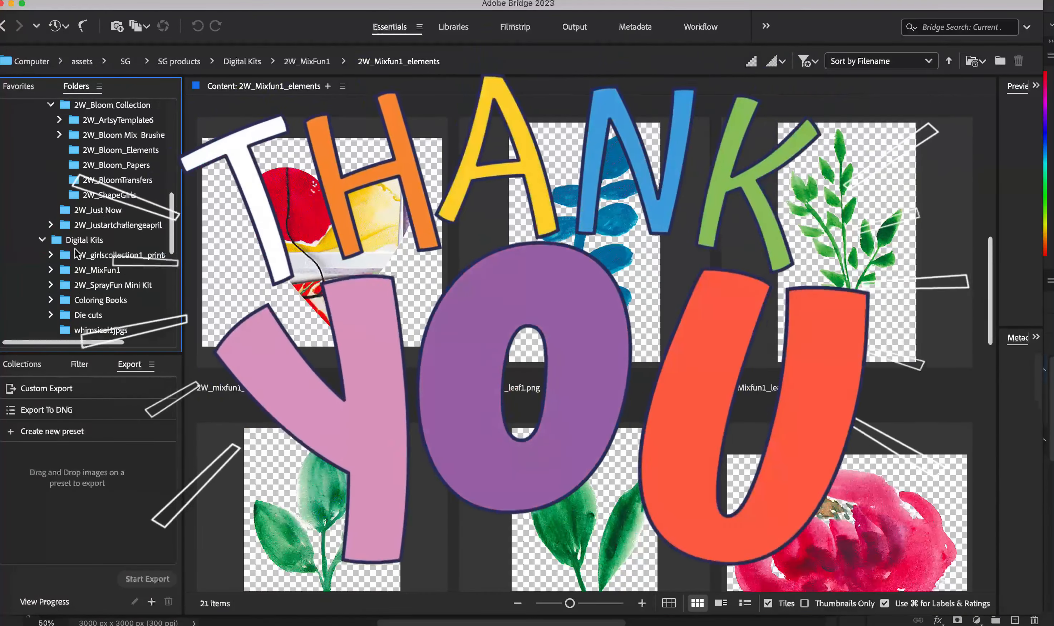
pyautogui.scroll(5, 85, 214)
pyautogui.scroll(-2, 86, 214)
pyautogui.click(42, 244)
pyautogui.click(107, 274)
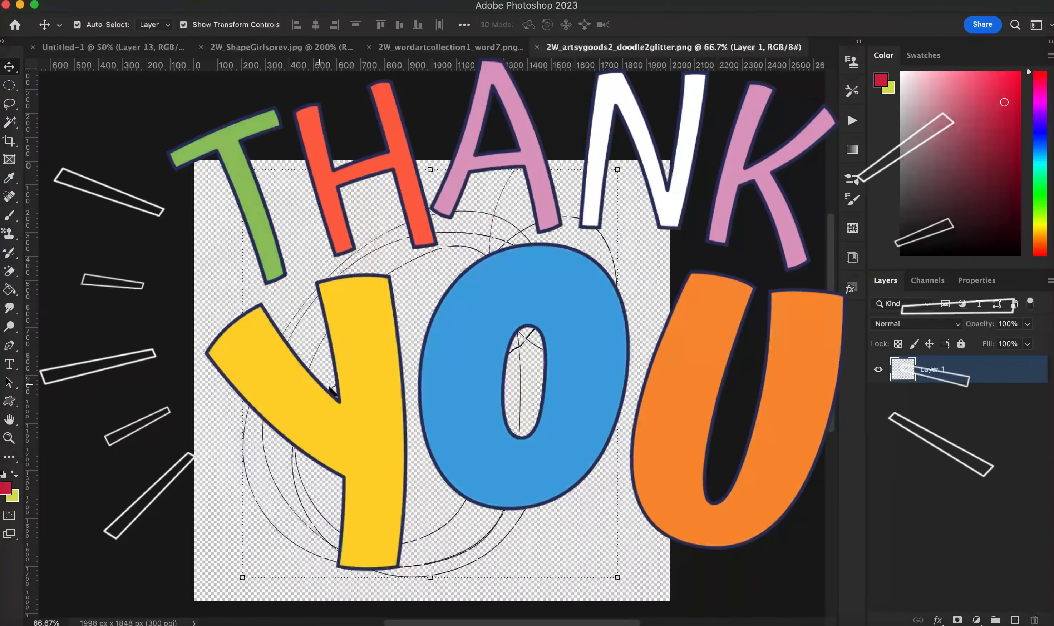